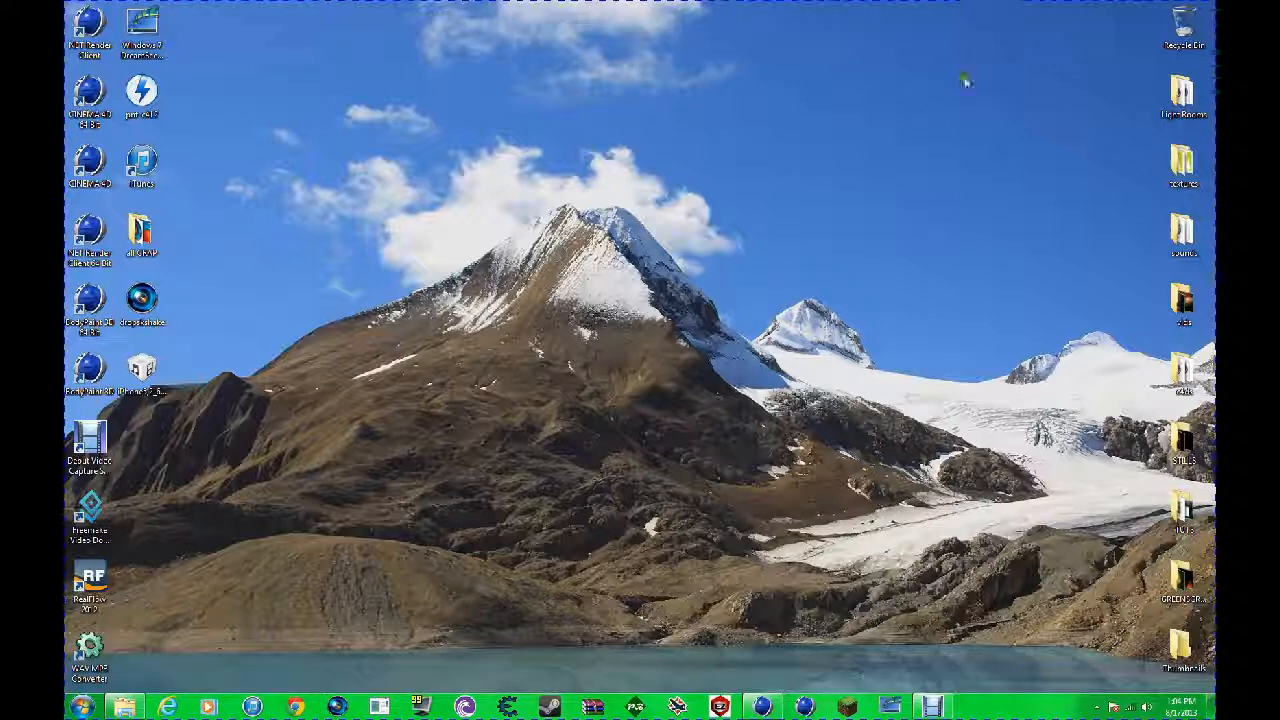
# Step: Switch to CINEMA 4D and look over the rigged character
pyautogui.click(762, 707)
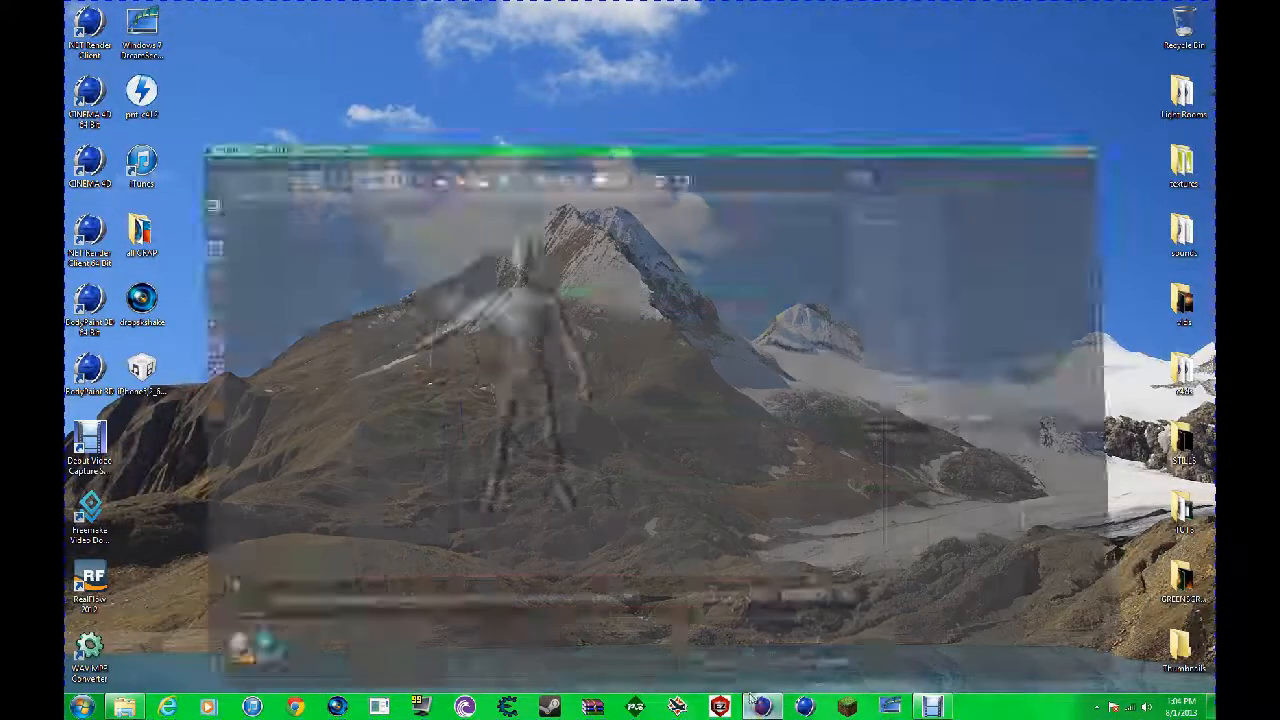
pyautogui.moveTo(639, 351); pyautogui.dragTo(641, 351)
pyautogui.moveTo(886, 69); pyautogui.dragTo(991, 73)
pyautogui.keyDown('alt'); pyautogui.moveTo(640, 346); pyautogui.dragTo(641, 347); pyautogui.keyUp('alt')
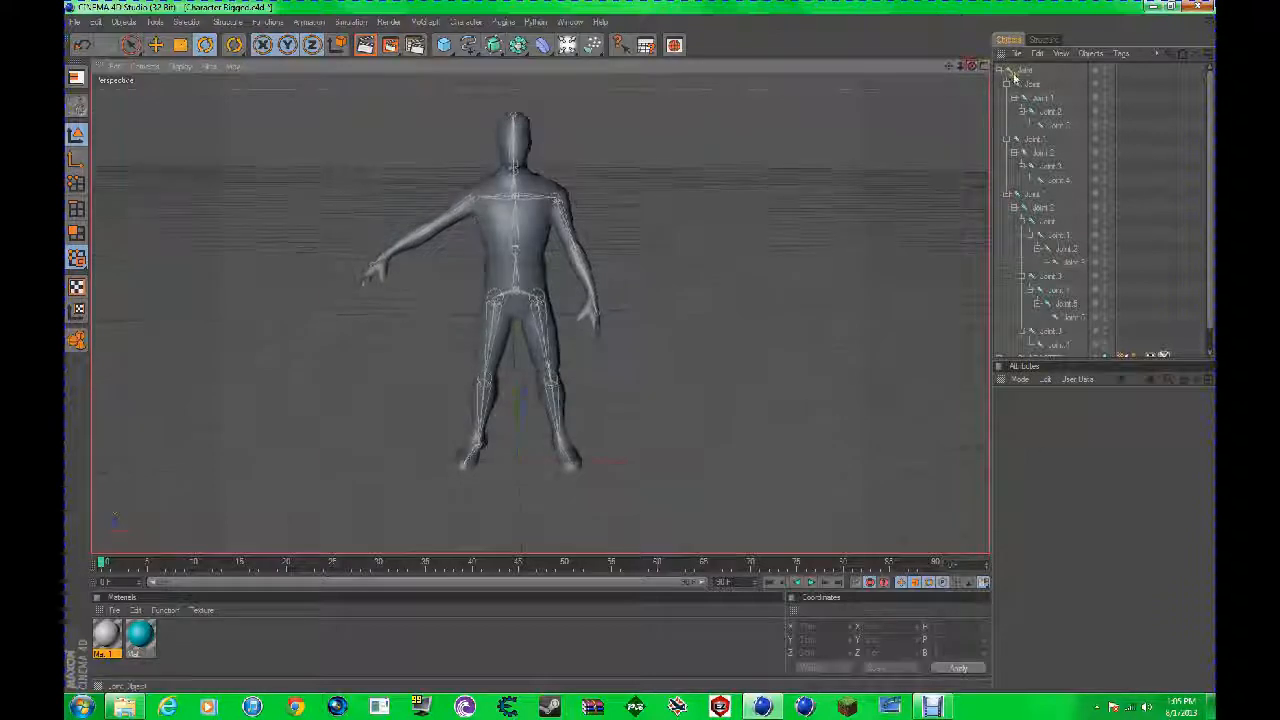
# Step: Rotate the lower-leg joint Joint.1 to test how the leg bends, and revert the pose
pyautogui.click(1037, 101)
pyautogui.moveTo(481, 362); pyautogui.dragTo(463, 428)
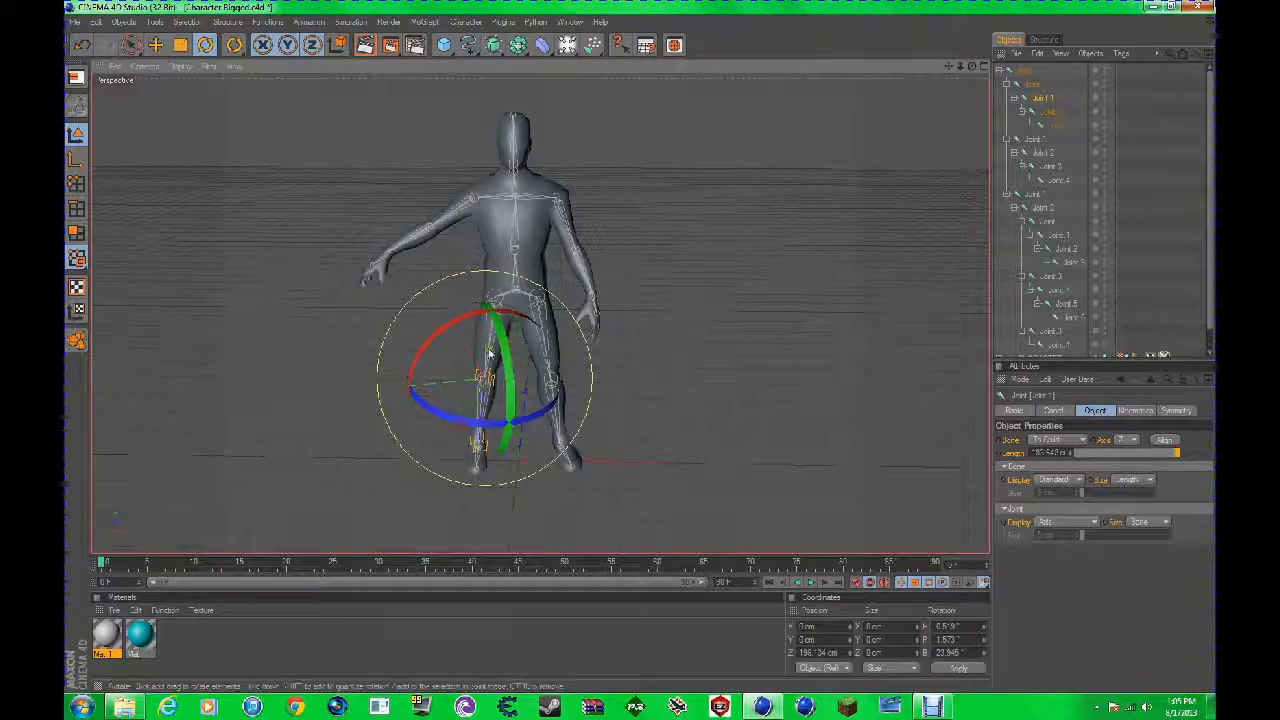
pyautogui.click(818, 202)
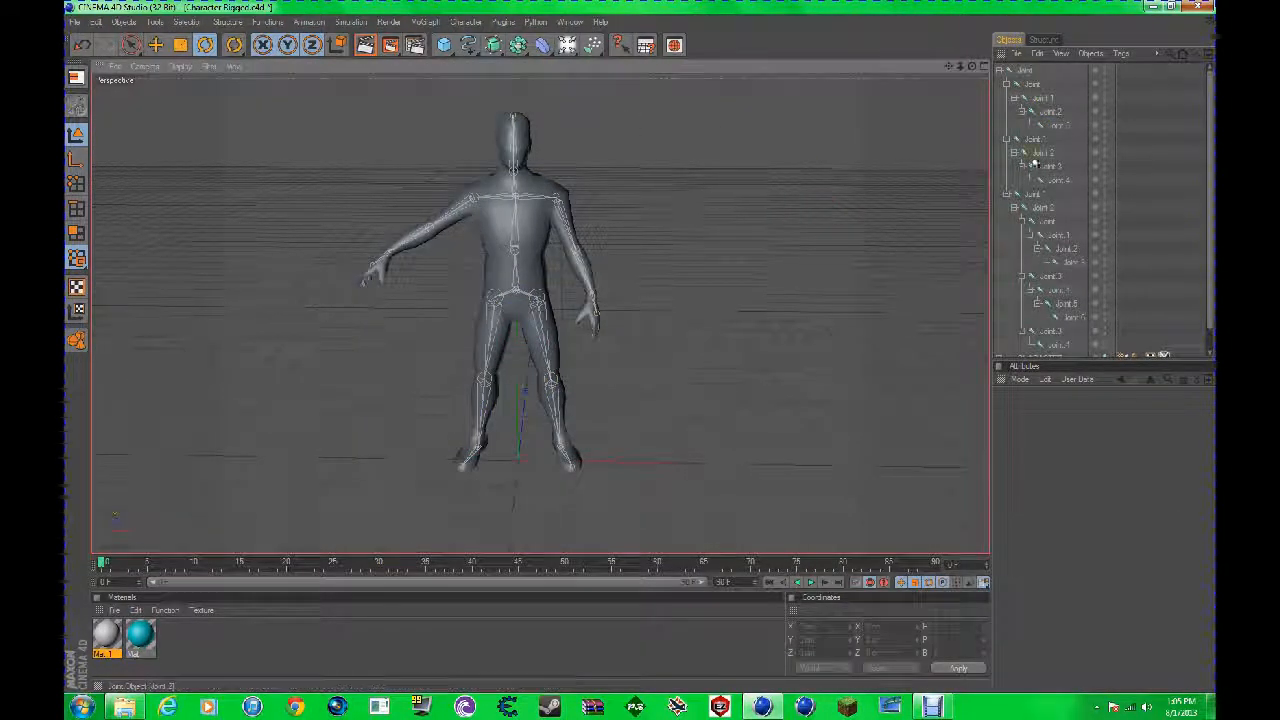
# Step: Rotate the shoulder joint under Joint.2 to test how the arm deforms, and revert the pose
pyautogui.click(1038, 207)
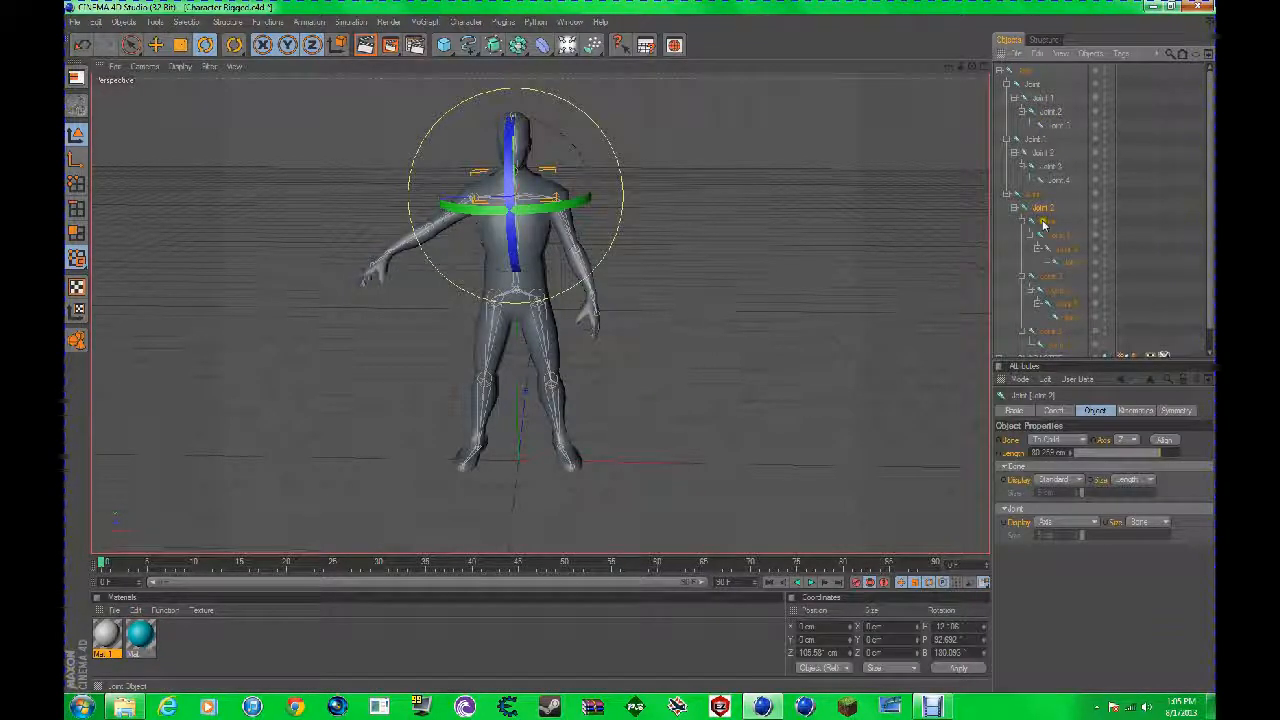
pyautogui.click(1044, 221)
pyautogui.moveTo(972, 65); pyautogui.dragTo(654, 366)
pyautogui.moveTo(500, 243); pyautogui.dragTo(458, 285)
pyautogui.moveTo(972, 67); pyautogui.dragTo(640, 349)
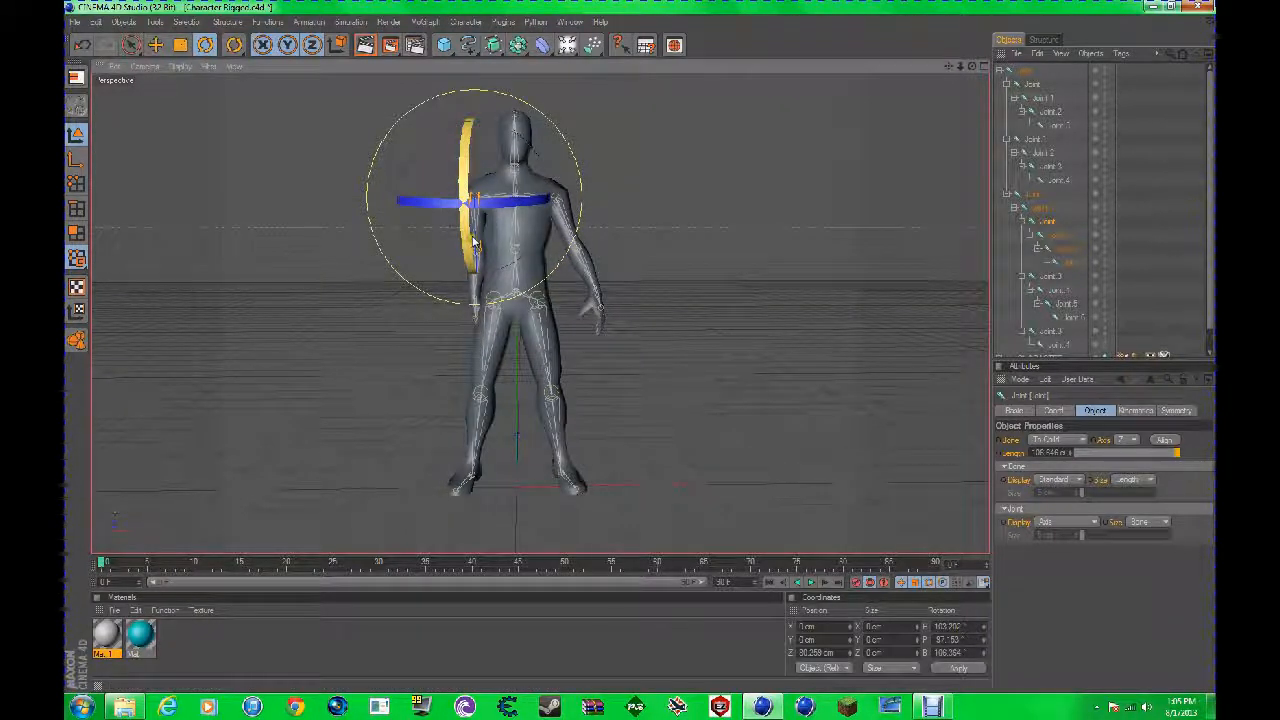
pyautogui.moveTo(492, 221); pyautogui.dragTo(595, 194)
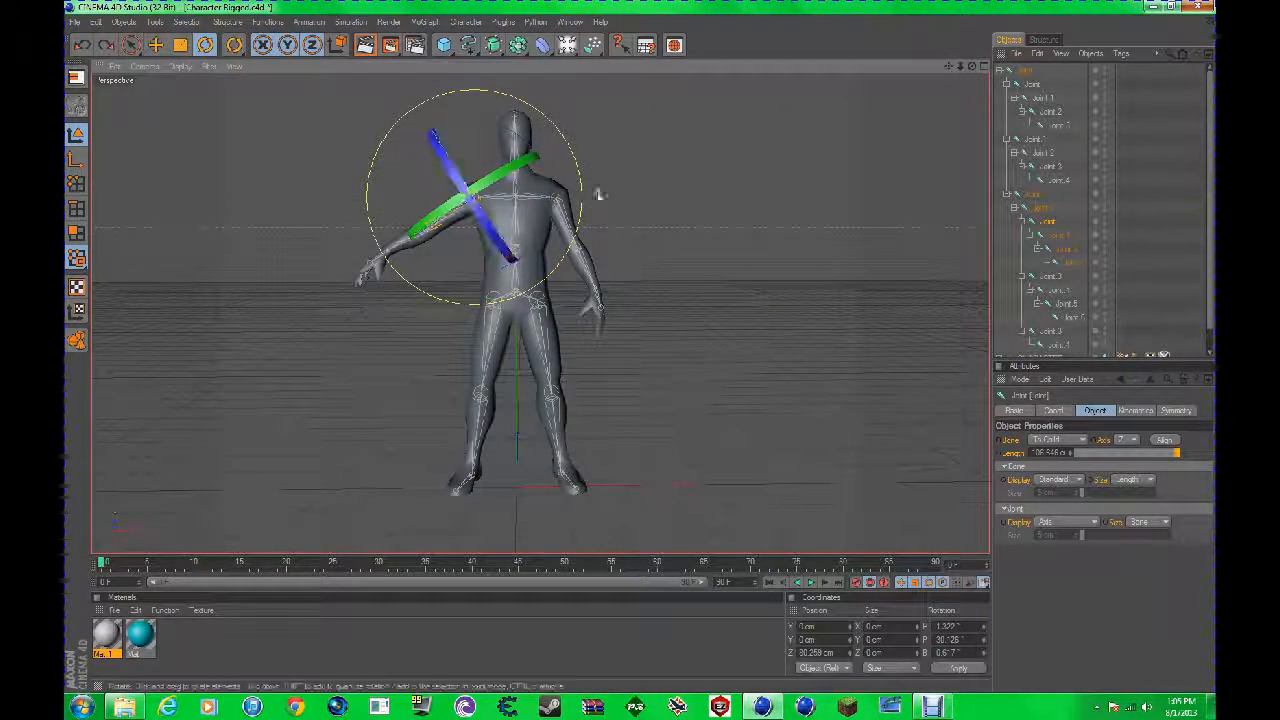
pyautogui.click(691, 149)
# Step: Delete the character's entire joint hierarchy and its Skin object, keeping the CHARACTER mesh
pyautogui.moveTo(962, 82); pyautogui.dragTo(957, 120)
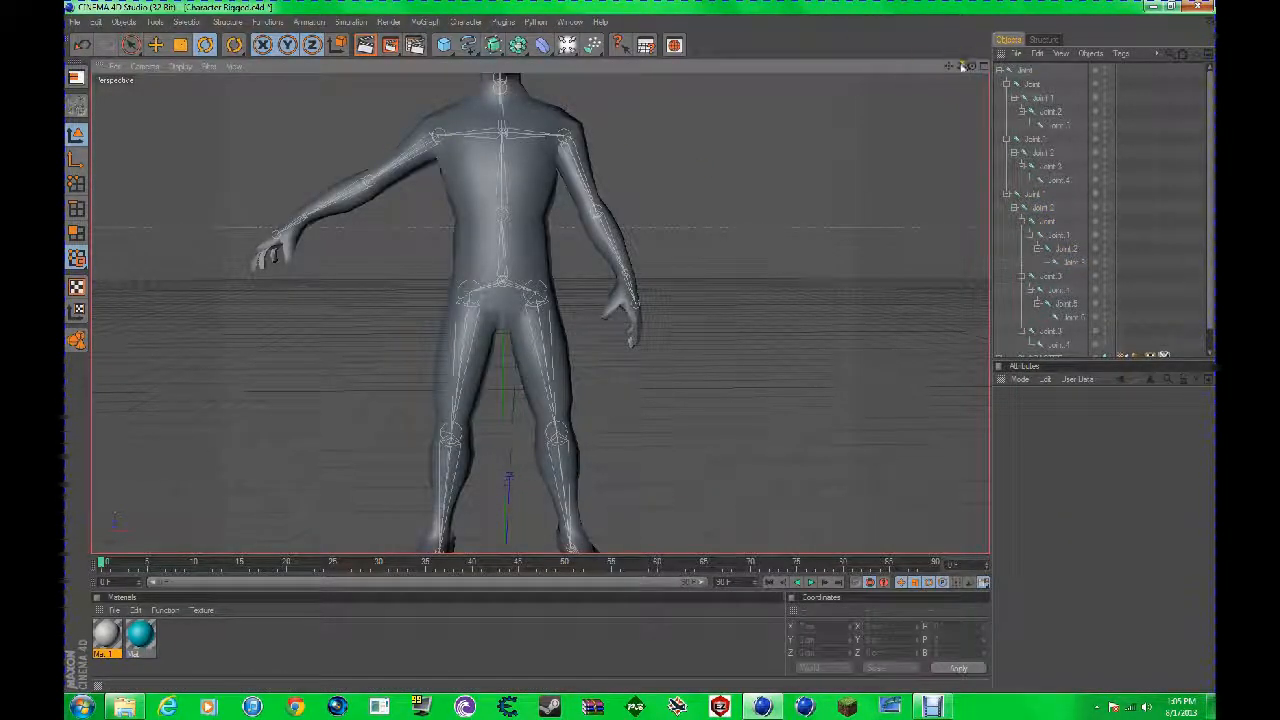
pyautogui.moveTo(962, 65); pyautogui.dragTo(640, 347)
pyautogui.moveTo(1211, 154); pyautogui.dragTo(1190, 371)
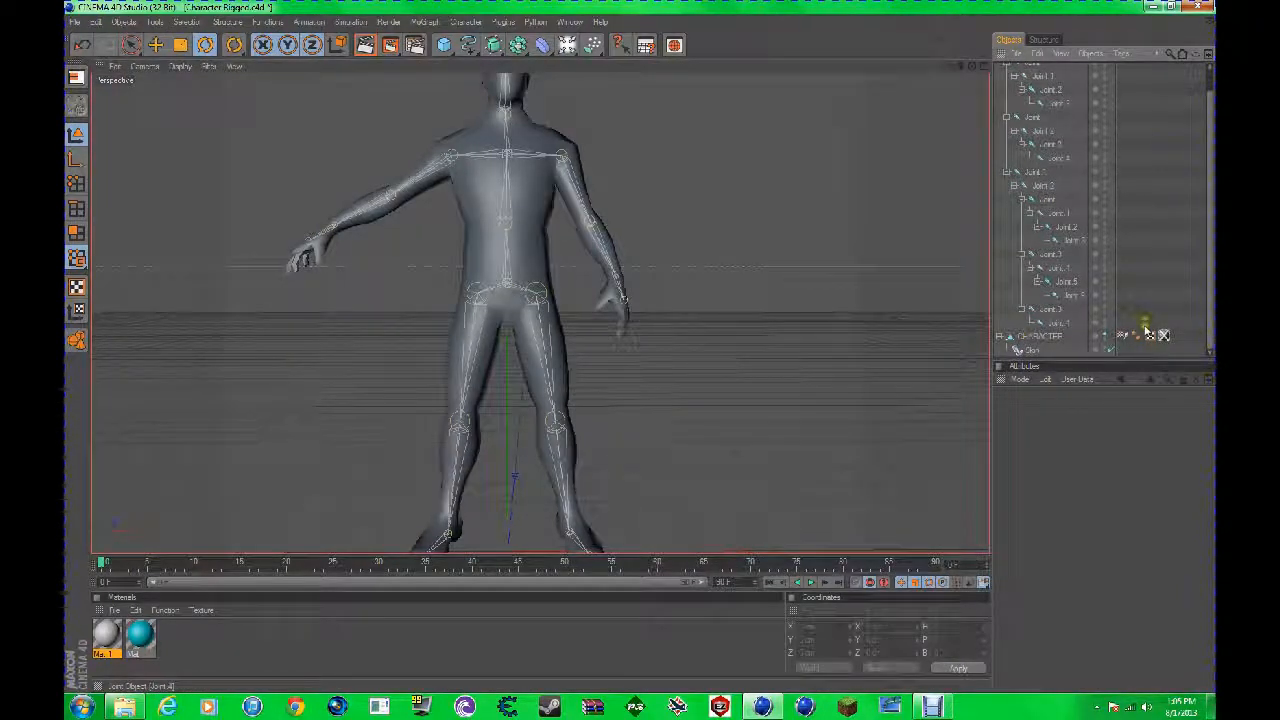
pyautogui.moveTo(1145, 327); pyautogui.dragTo(94, 8)
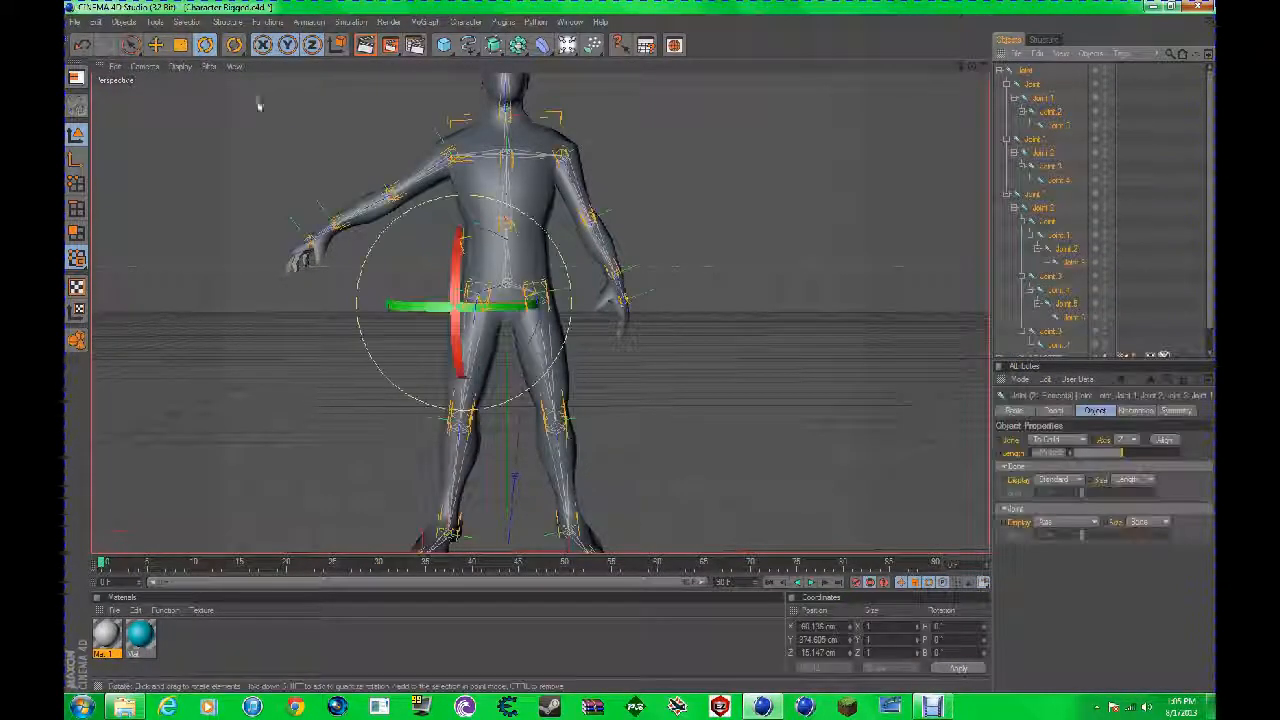
pyautogui.press('Delete')
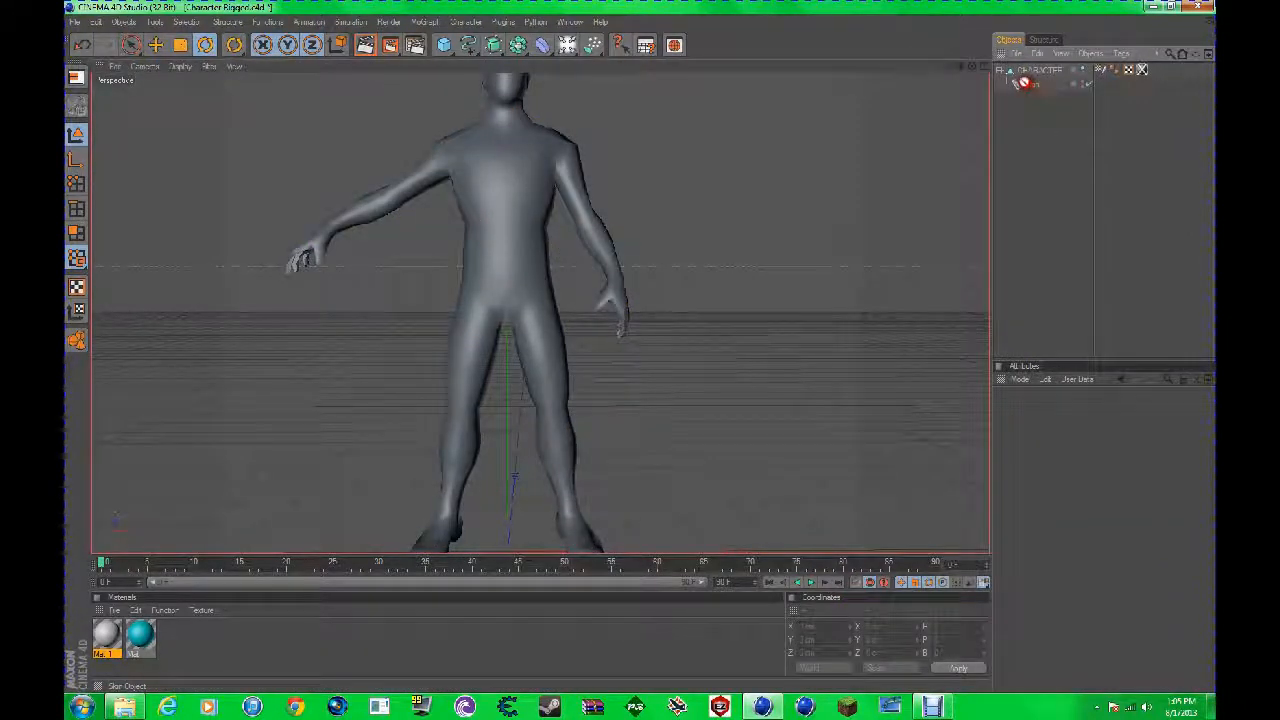
pyautogui.click(1023, 83)
pyautogui.press('Delete')
# Step: Delete both materials from the scene
pyautogui.moveTo(960, 66); pyautogui.dragTo(954, 106)
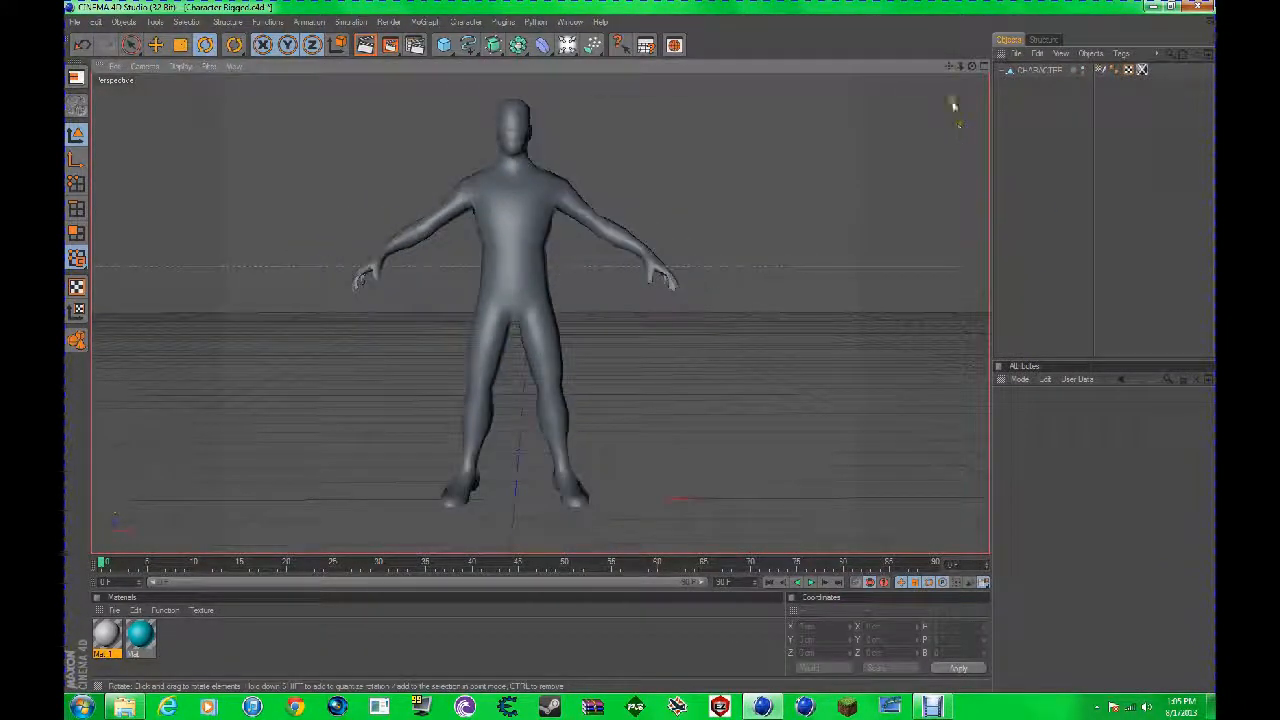
pyautogui.moveTo(640, 350)
pyautogui.keyDown('alt'); pyautogui.mouseDown()
pyautogui.moveTo(686, 337)
pyautogui.moveTo(637, 343)
pyautogui.moveTo(646, 358)
pyautogui.moveTo(648, 347)
pyautogui.moveTo(626, 346)
pyautogui.moveTo(645, 347)
pyautogui.mouseUp(); pyautogui.keyUp('alt')
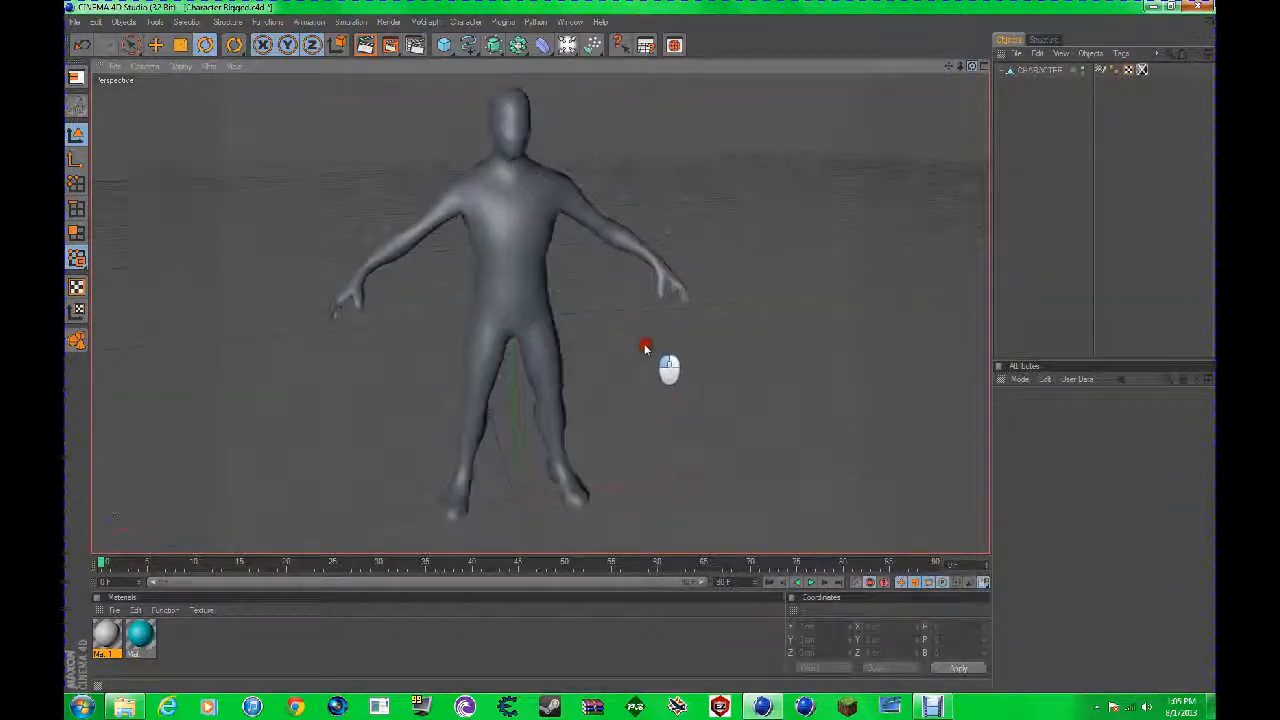
pyautogui.moveTo(337, 652); pyautogui.dragTo(70, 600)
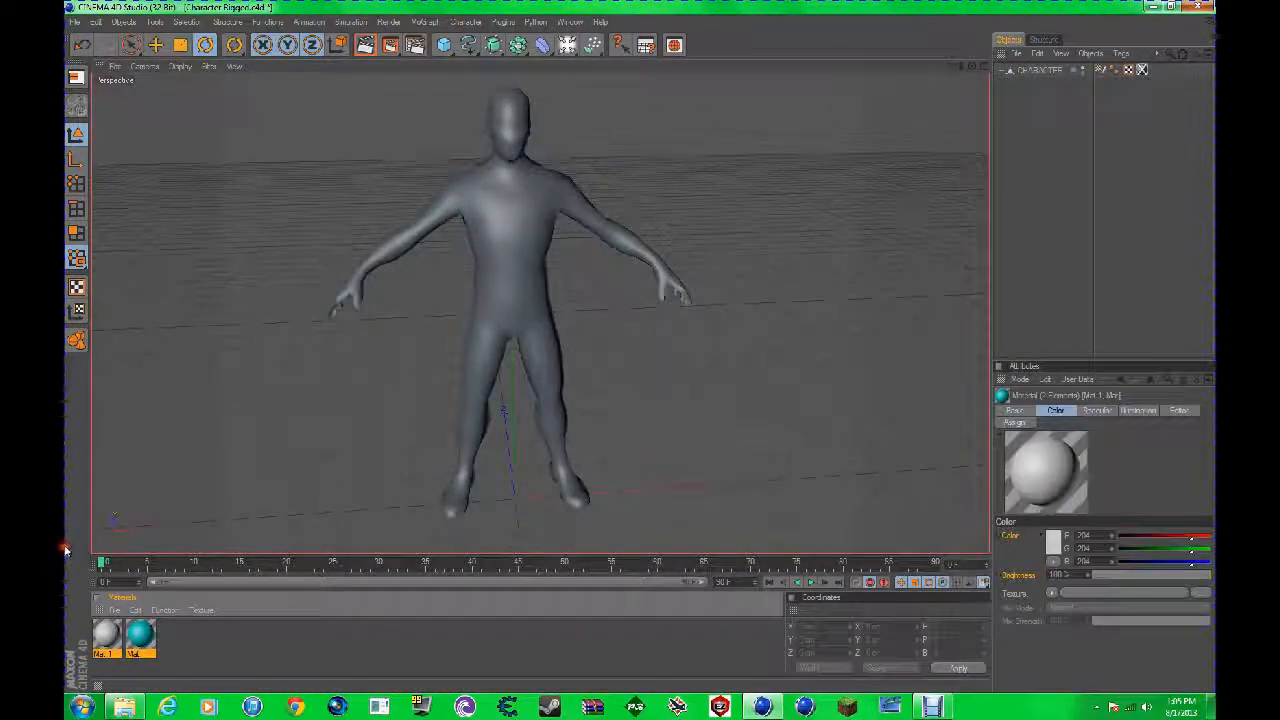
pyautogui.press('Delete')
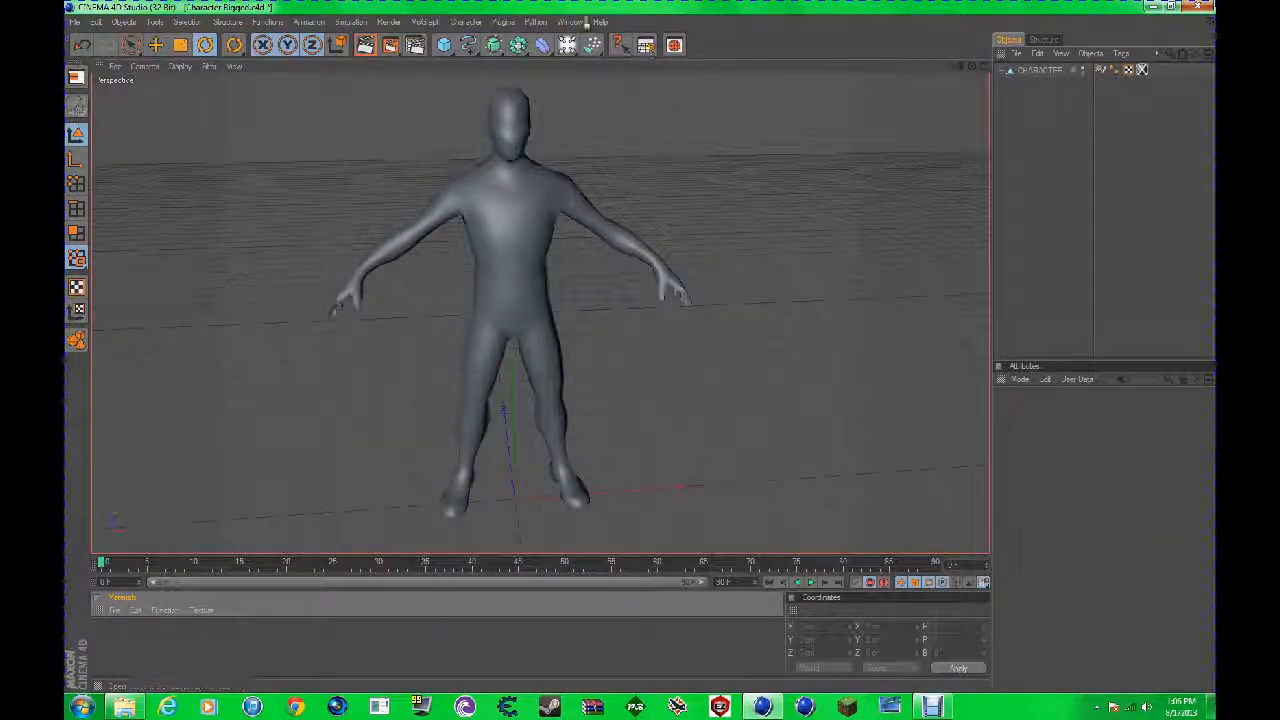
# Step: Activate the Joint Tool with the character's body framed closely from the front
pyautogui.scroll(-3, 922, 128)
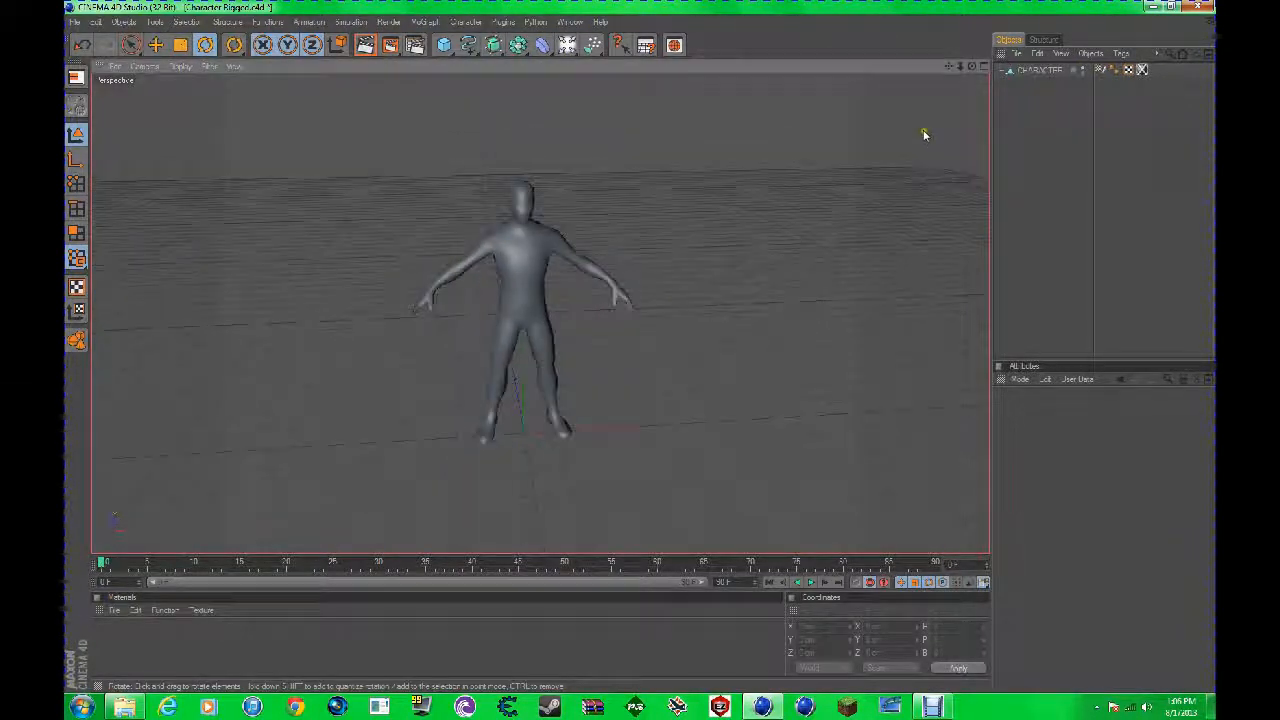
pyautogui.moveTo(643, 346)
pyautogui.keyDown('alt'); pyautogui.mouseDown()
pyautogui.moveTo(617, 349)
pyautogui.moveTo(640, 347)
pyautogui.mouseUp(); pyautogui.keyUp('alt')
pyautogui.scroll(5, 671, 206)
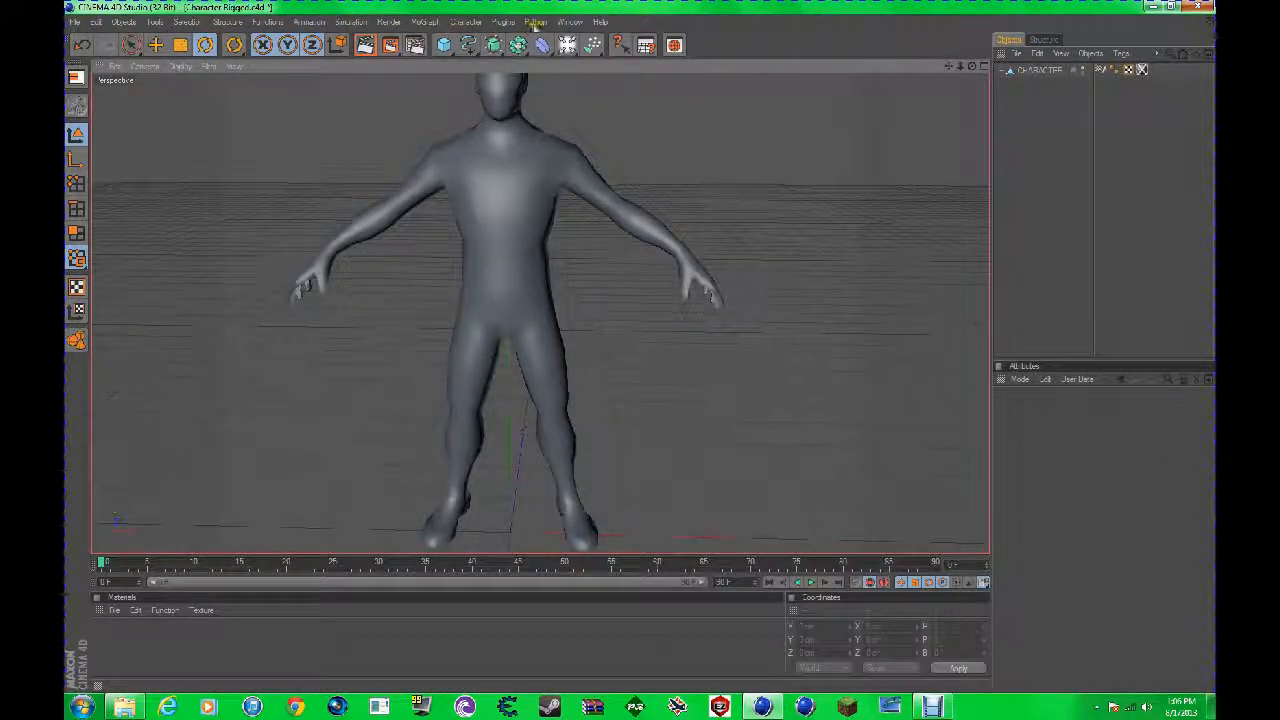
pyautogui.click(462, 21)
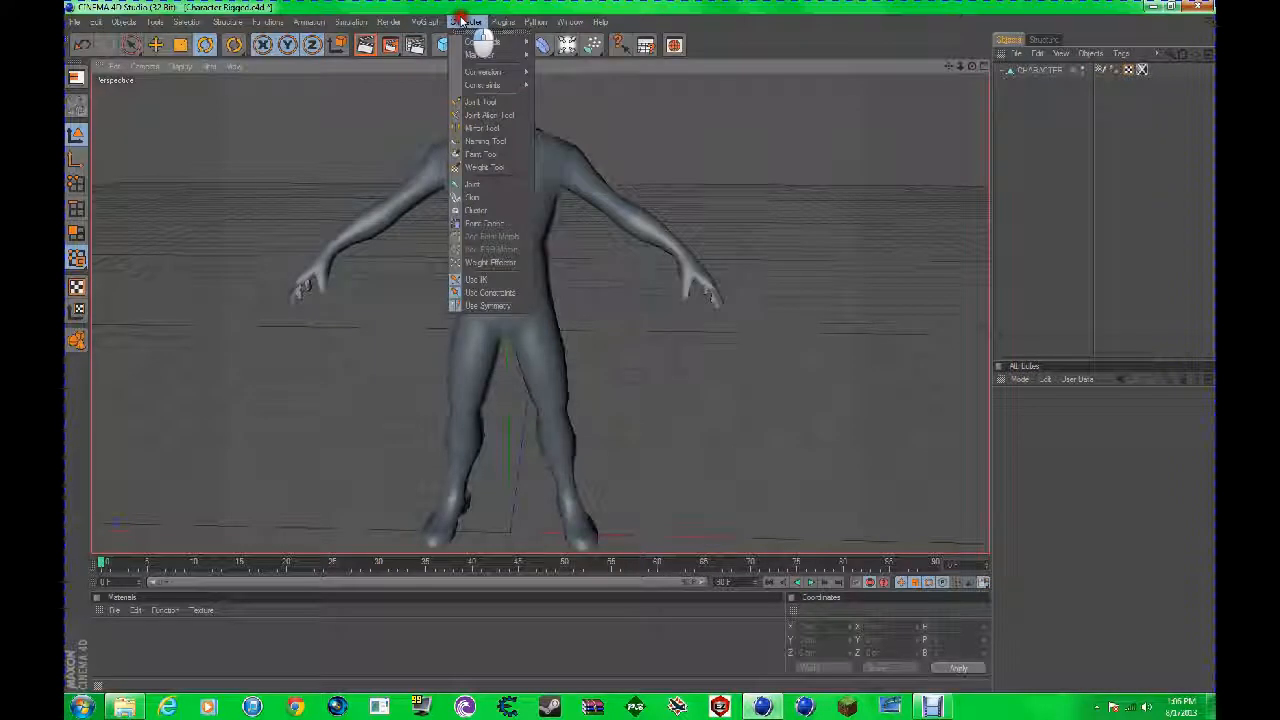
pyautogui.click(490, 102)
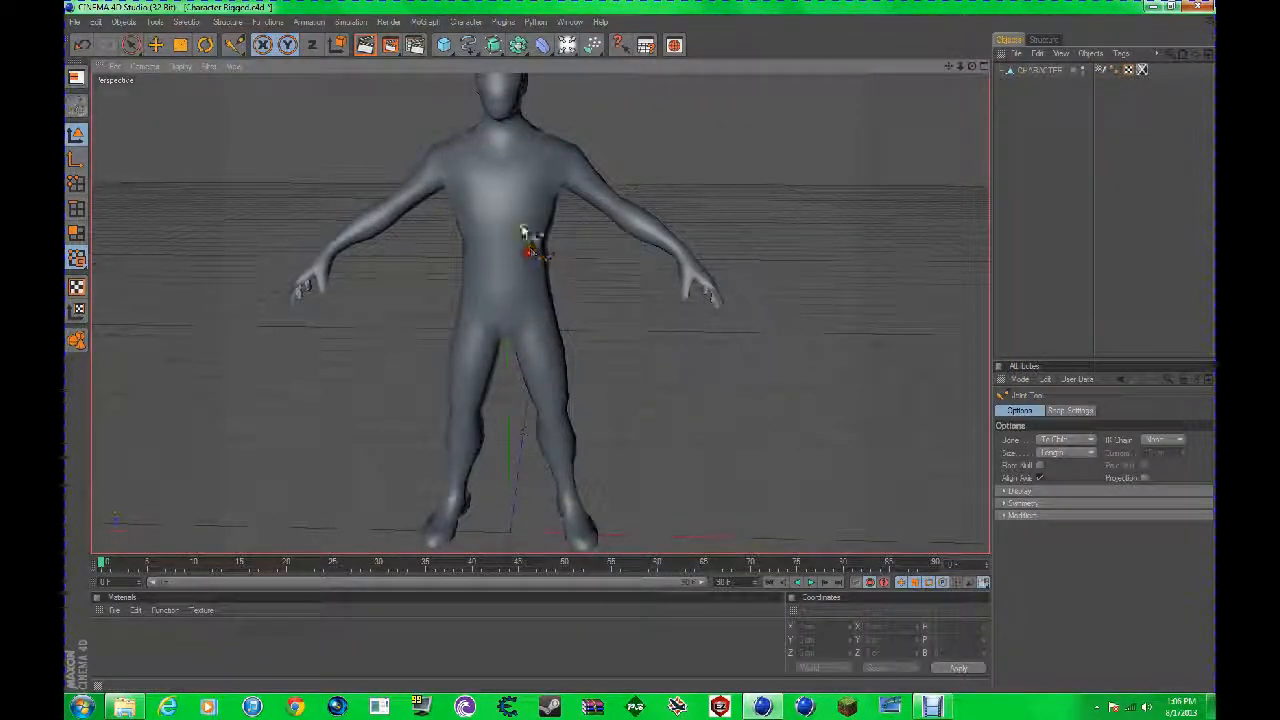
# Step: Try a mirrored joint chain from the forearm across the chest to the shoulder, and undo it
pyautogui.keyDown('ctrl'); pyautogui.click(643, 245); pyautogui.keyUp('ctrl')
pyautogui.keyDown('ctrl'); pyautogui.click(488, 206); pyautogui.keyUp('ctrl')
pyautogui.keyDown('ctrl'); pyautogui.click(467, 136); pyautogui.keyUp('ctrl')
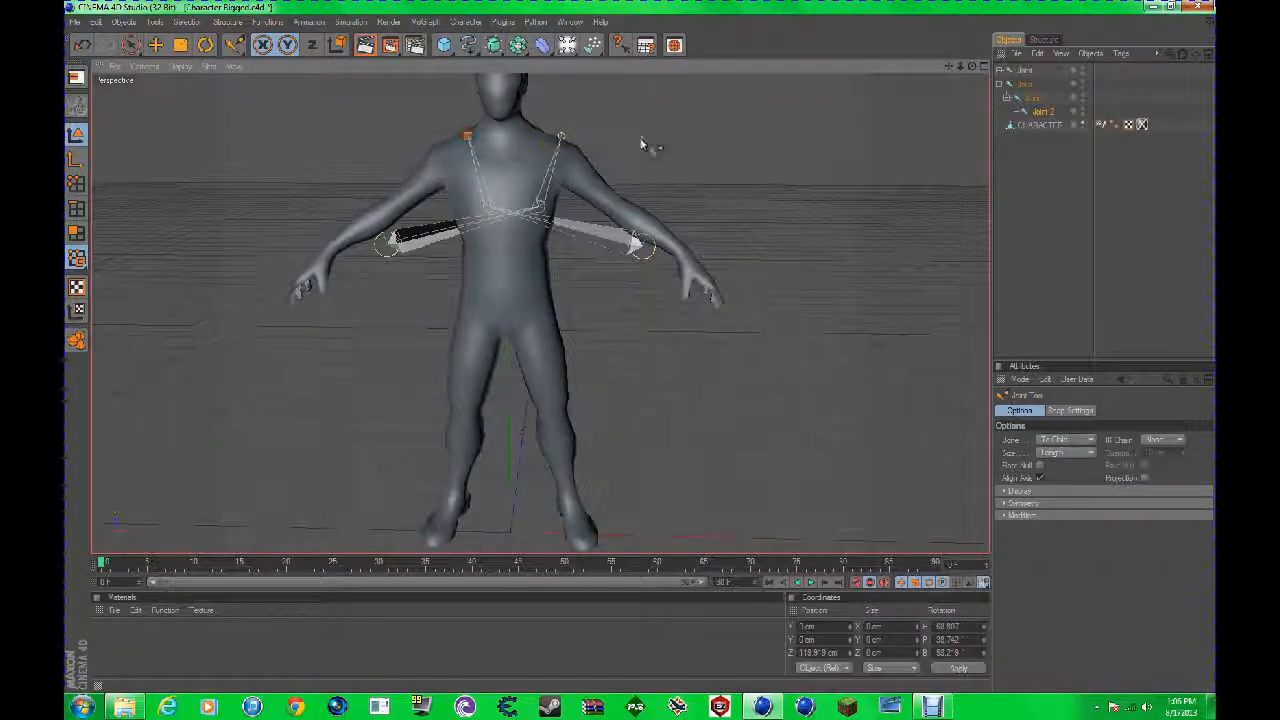
pyautogui.hotkey('ctrl', 'z')
pyautogui.hotkey('ctrl', 'z')
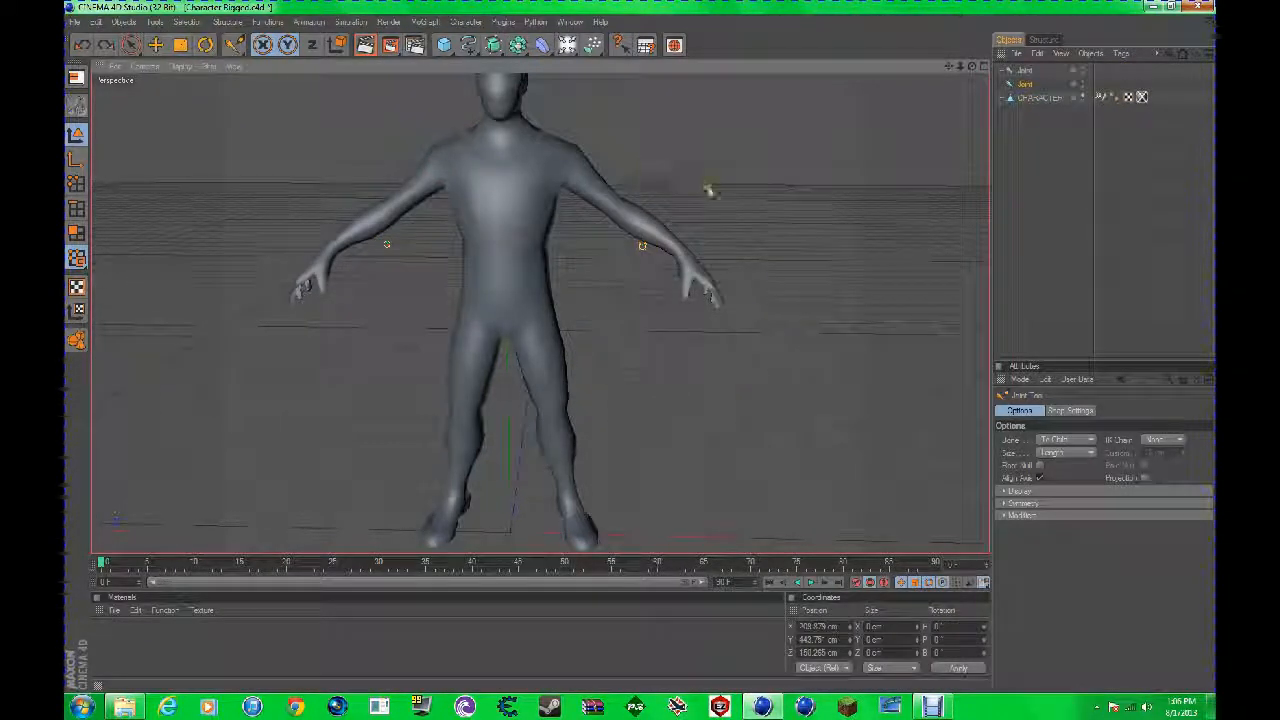
pyautogui.hotkey('ctrl', 'z')
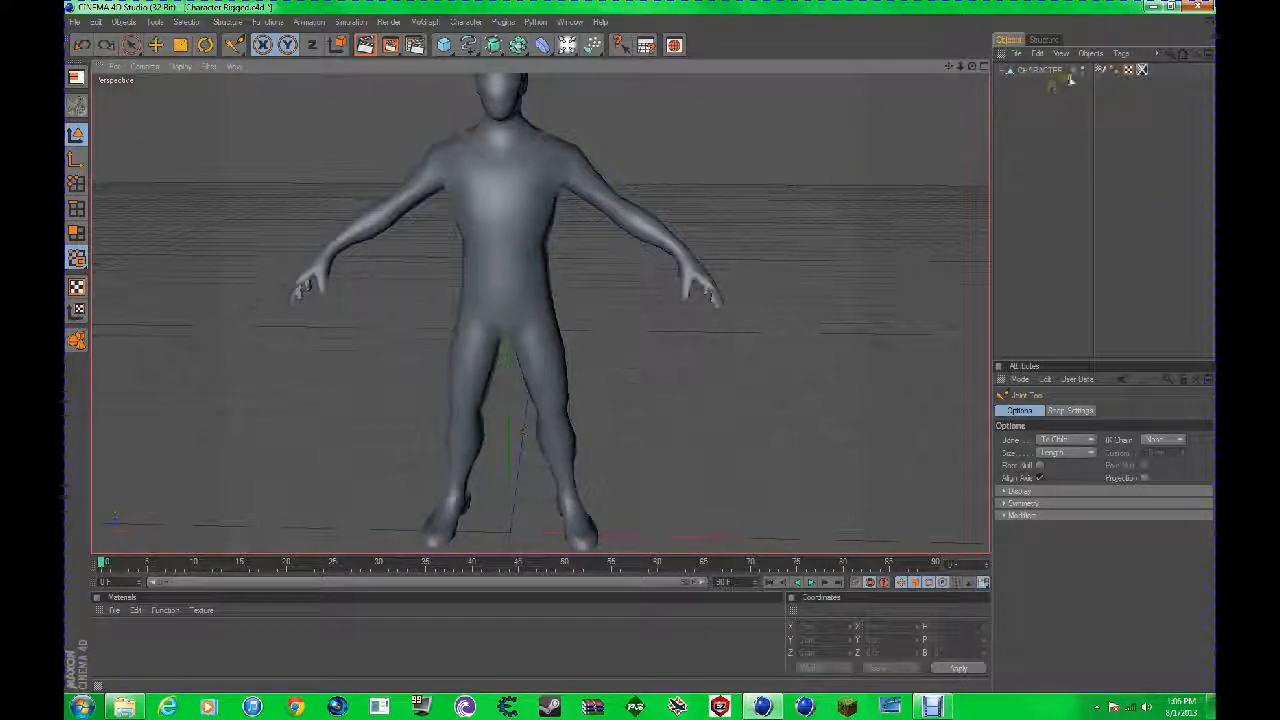
# Step: Set the Joint Tool's symmetry to None
pyautogui.click(1019, 504)
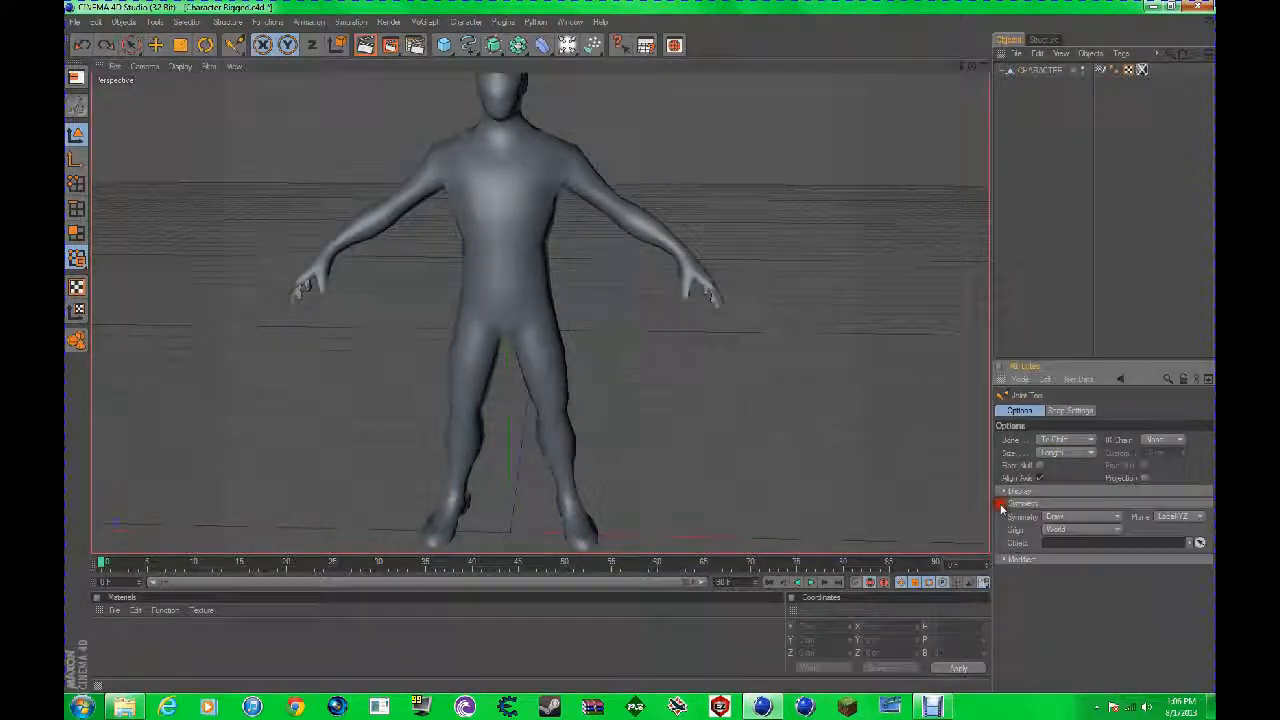
pyautogui.click(1057, 517)
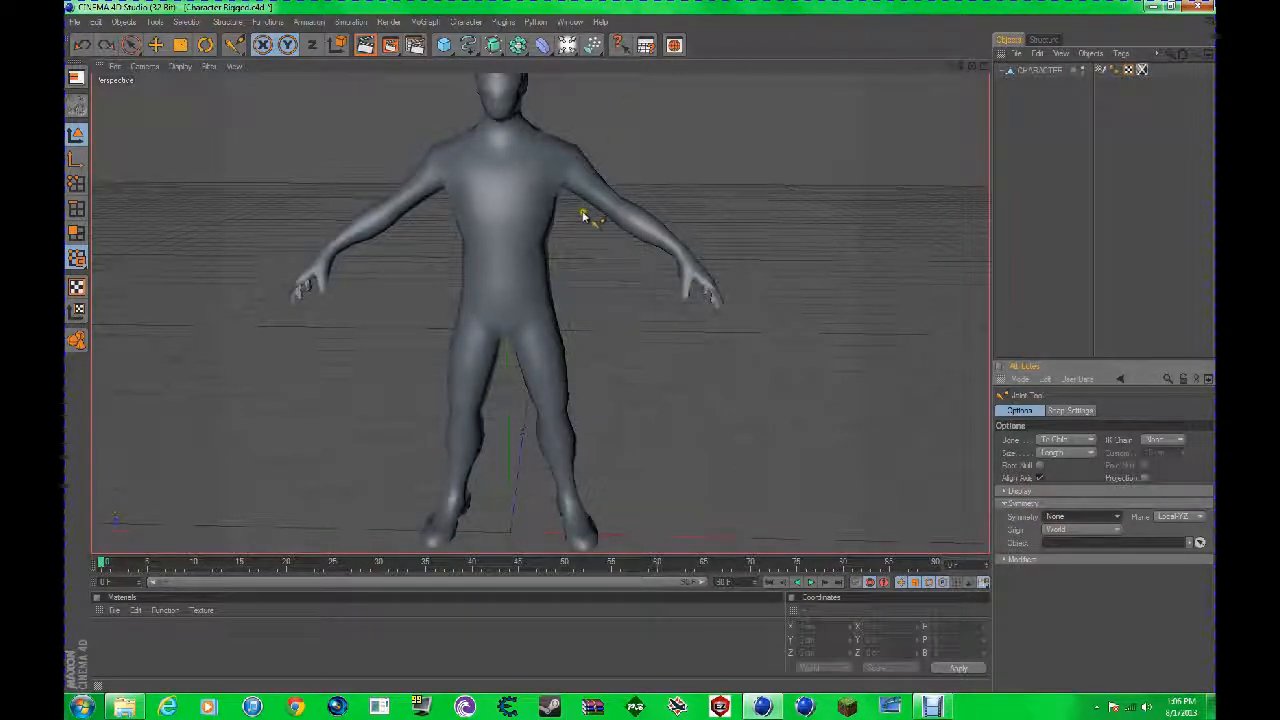
# Step: Draw a zigzag practice chain of four joints beside the character, and undo its last two joints
pyautogui.keyDown('ctrl'); pyautogui.click(650, 362); pyautogui.keyUp('ctrl')
pyautogui.keyDown('ctrl'); pyautogui.click(780, 265); pyautogui.keyUp('ctrl')
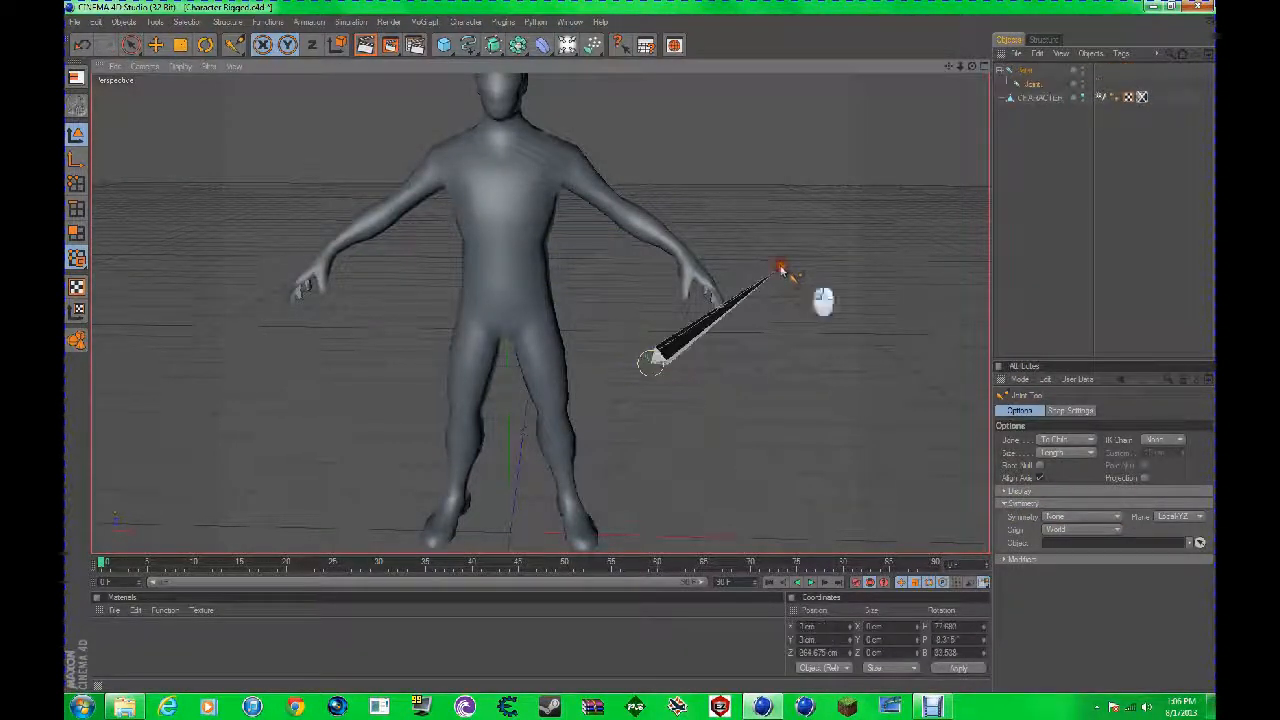
pyautogui.keyDown('ctrl'); pyautogui.click(683, 158); pyautogui.keyUp('ctrl')
pyautogui.keyDown('ctrl'); pyautogui.click(826, 117); pyautogui.keyUp('ctrl')
pyautogui.scroll(-1, 733, 178)
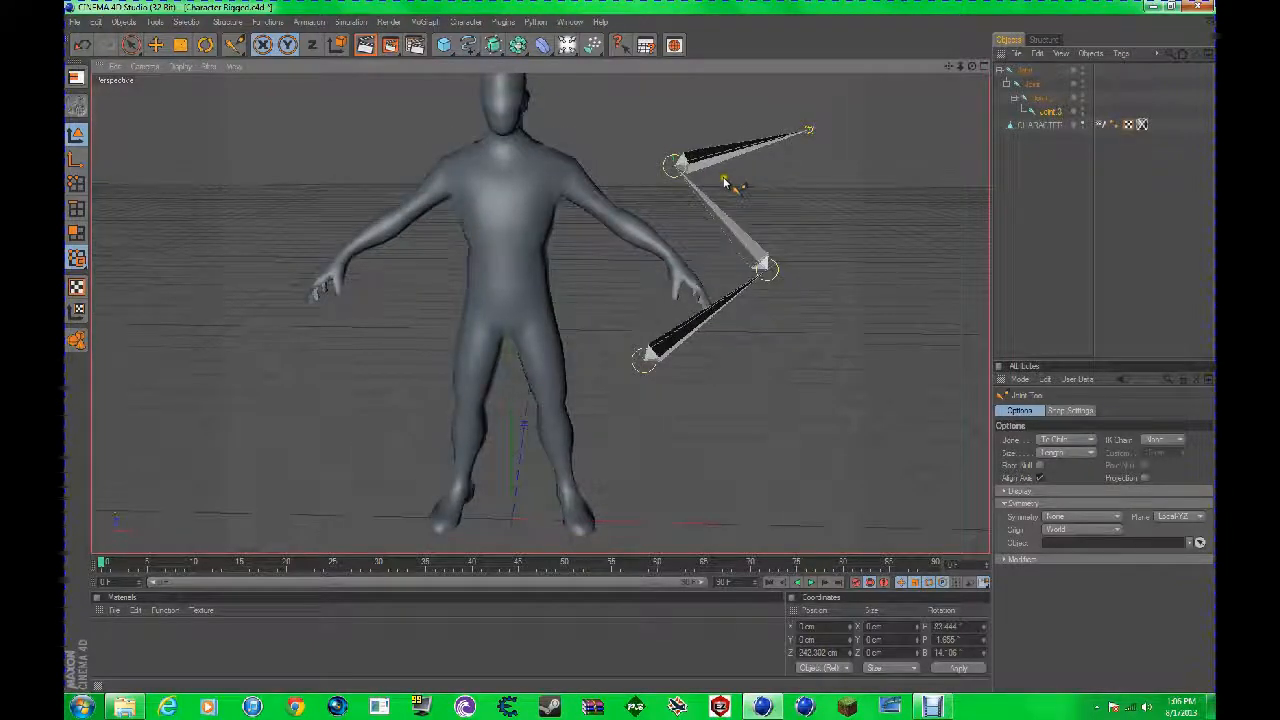
pyautogui.hotkey('ctrl', 'z')
pyautogui.hotkey('ctrl', 'z')
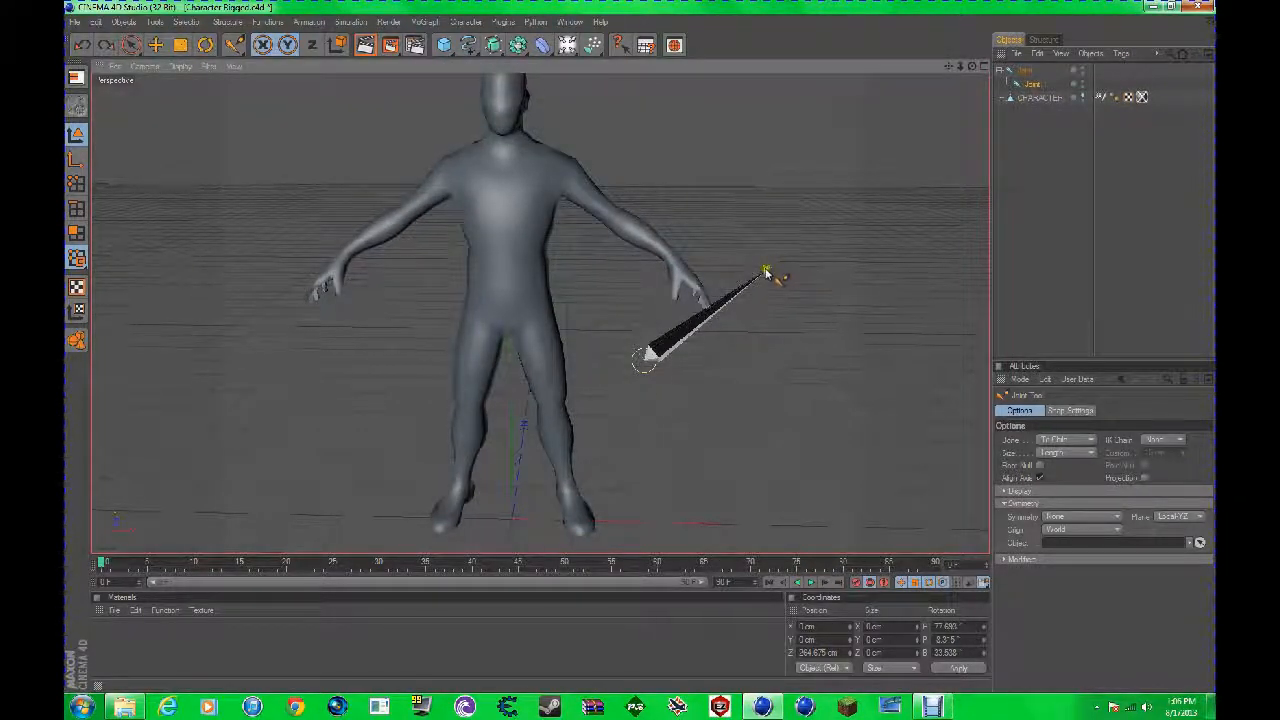
# Step: Extend the practice chain with two more joints, and delete the whole chain
pyautogui.moveTo(644, 350); pyautogui.dragTo(644, 352)
pyautogui.keyDown('ctrl'); pyautogui.click(746, 146); pyautogui.keyUp('ctrl')
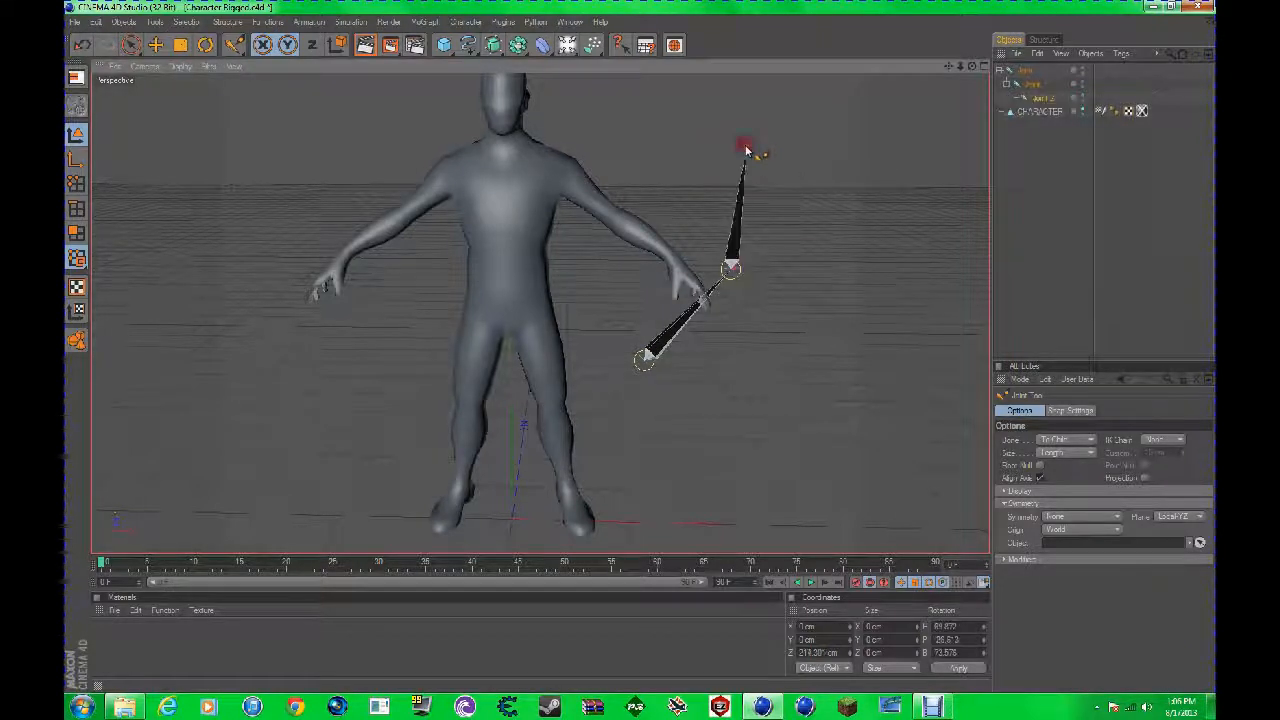
pyautogui.keyDown('ctrl'); pyautogui.click(661, 137); pyautogui.keyUp('ctrl')
pyautogui.moveTo(641, 350); pyautogui.dragTo(641, 351)
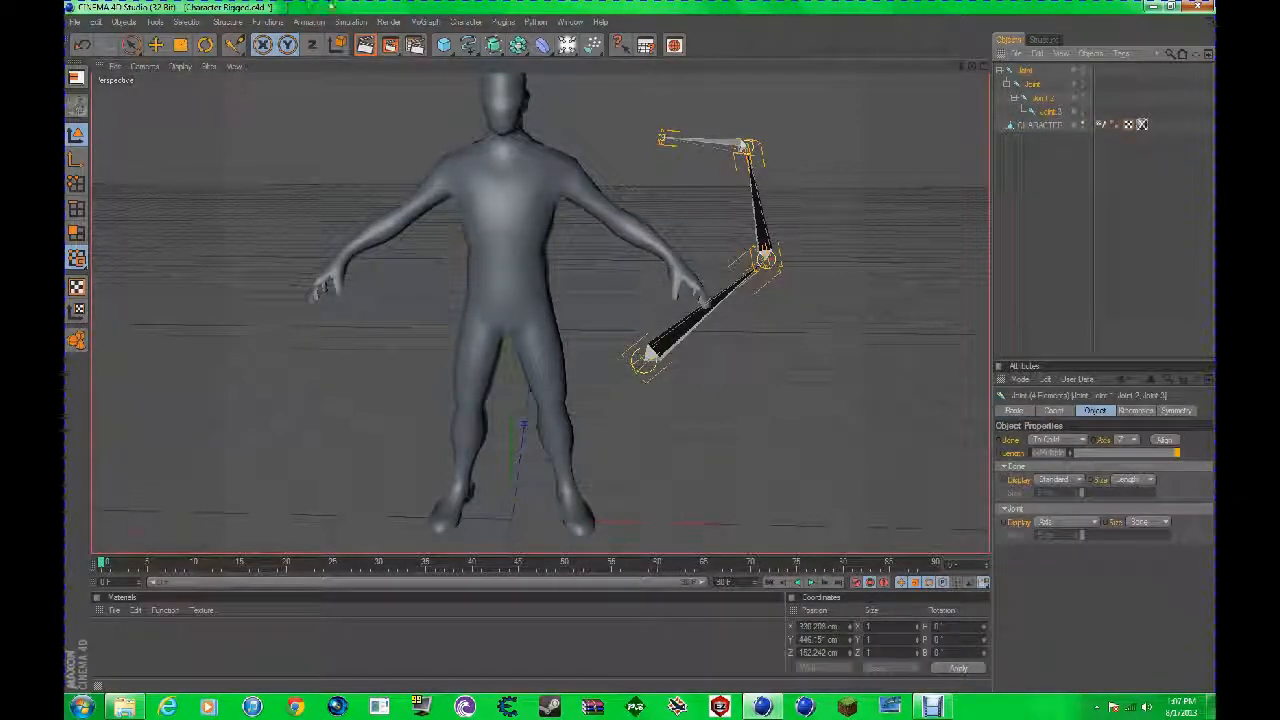
pyautogui.press('Delete')
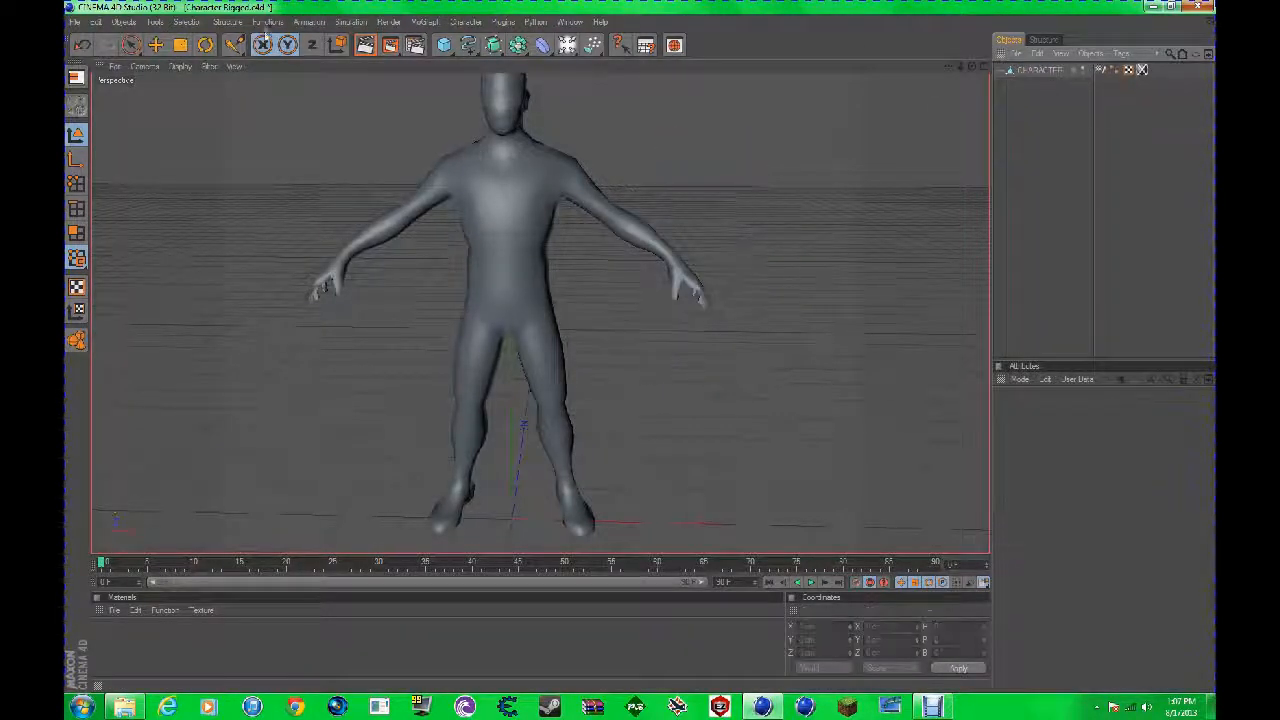
# Step: Try placing joints at the pelvis, chest and upper arm in the perspective view, check their depth, and undo them
pyautogui.keyDown('ctrl'); pyautogui.click(510, 277); pyautogui.keyUp('ctrl')
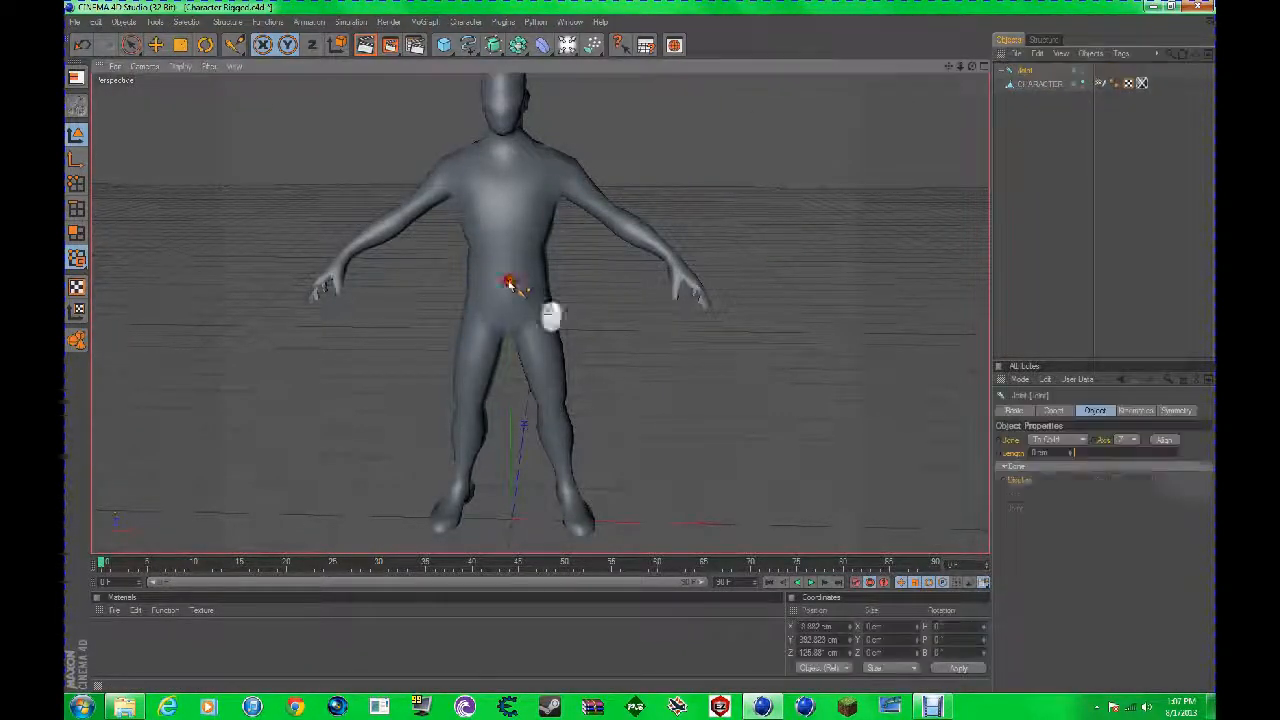
pyautogui.keyDown('ctrl'); pyautogui.click(505, 172); pyautogui.keyUp('ctrl')
pyautogui.keyDown('ctrl'); pyautogui.click(592, 204); pyautogui.keyUp('ctrl')
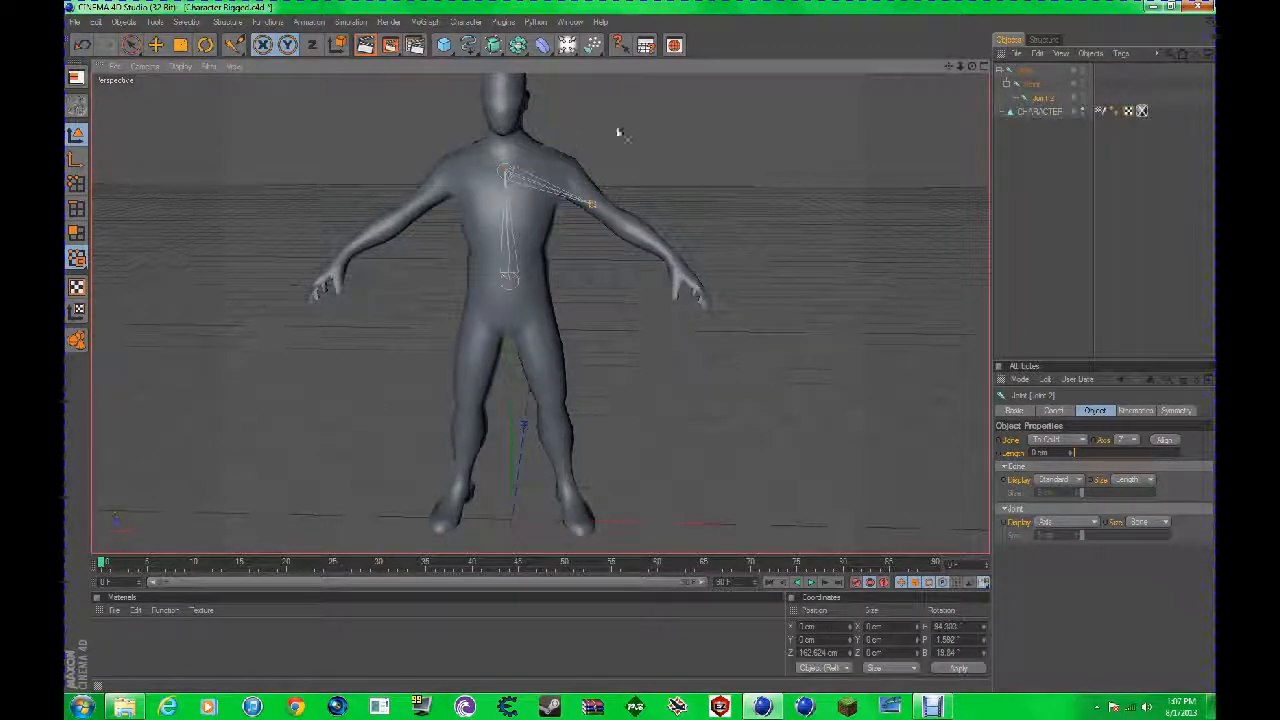
pyautogui.moveTo(972, 66); pyautogui.dragTo(640, 349)
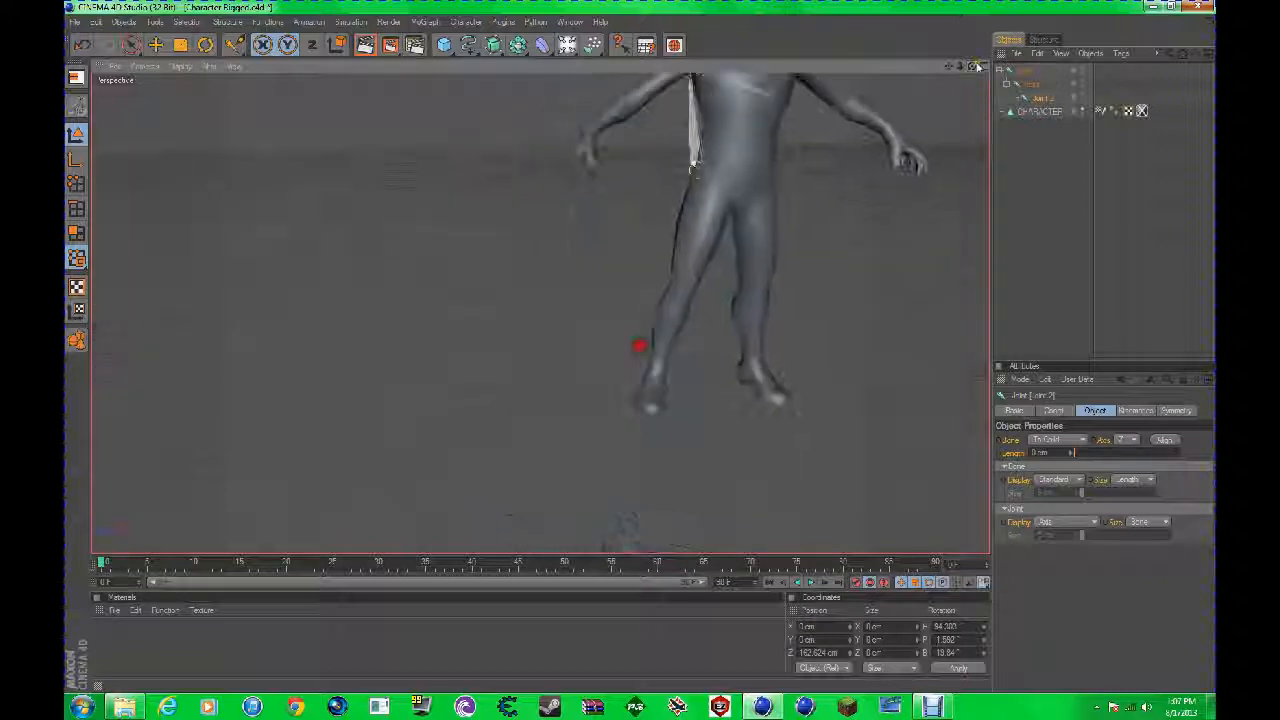
pyautogui.hotkey('ctrl', 'z')
pyautogui.moveTo(950, 67); pyautogui.dragTo(638, 346)
pyautogui.hotkey('ctrl', 'z')
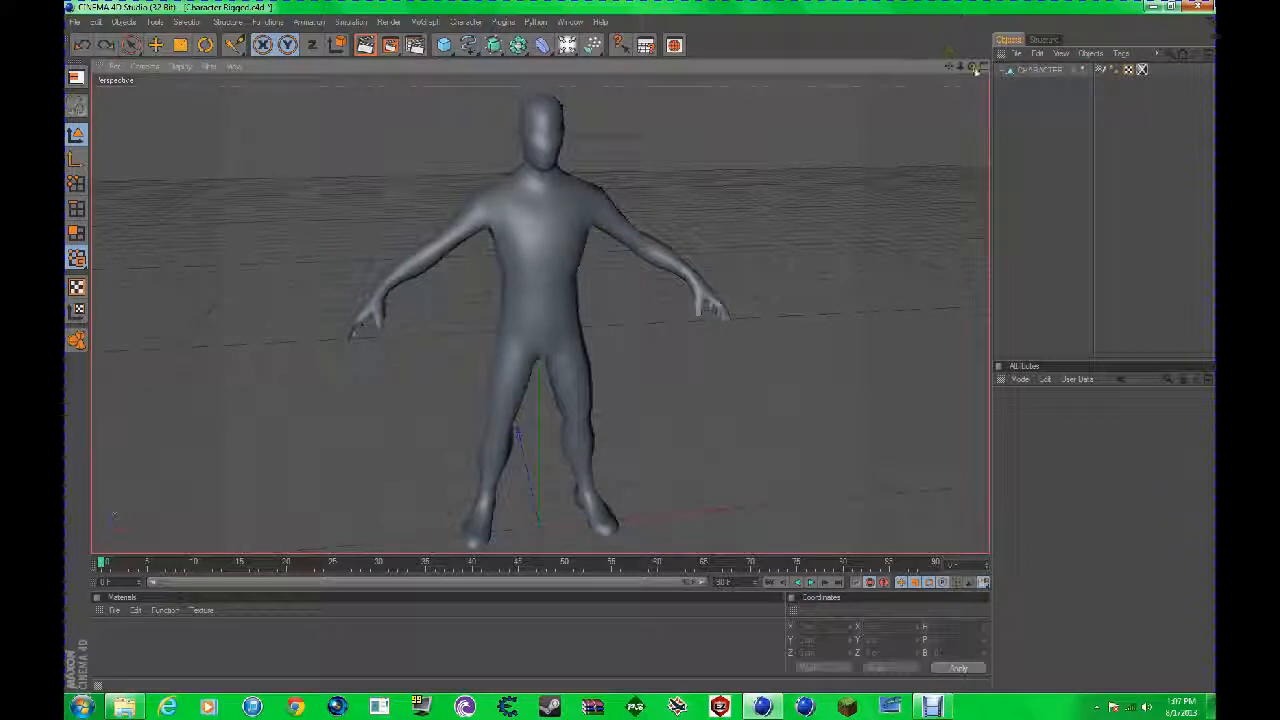
pyautogui.moveTo(972, 67); pyautogui.dragTo(938, 58)
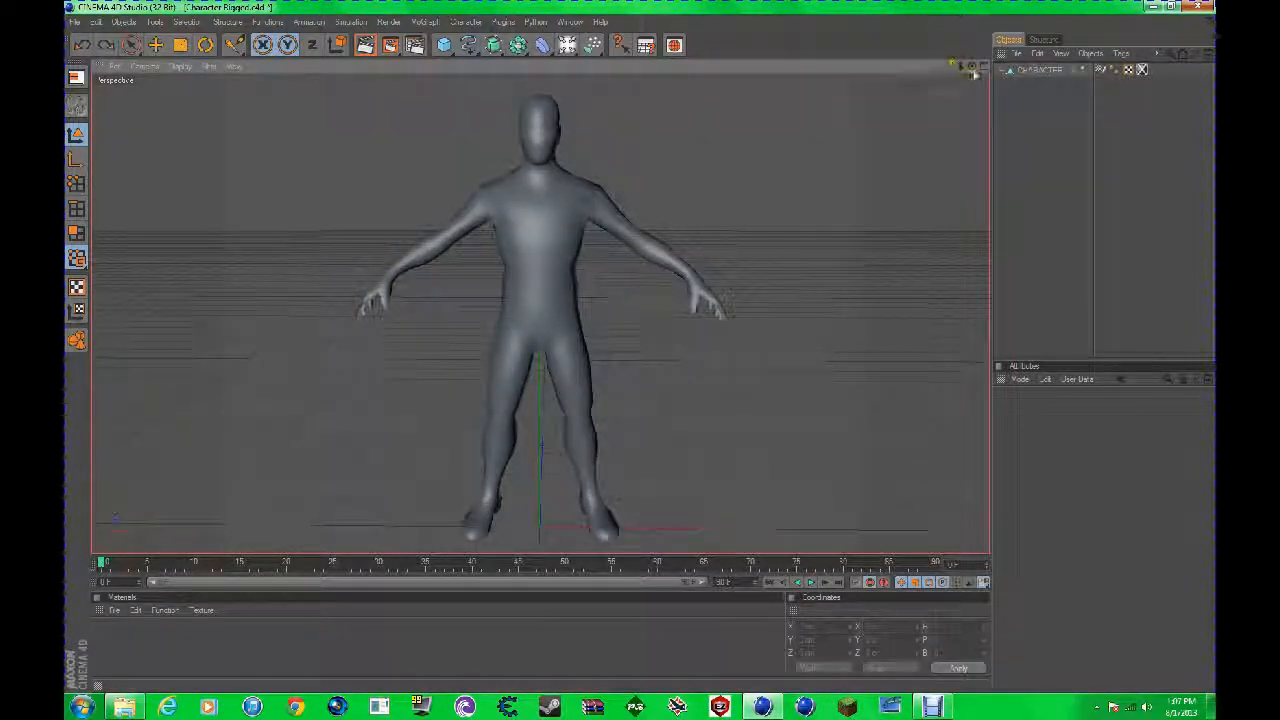
# Step: Show only the front view and set its display to Lines so the character appears as a wire mesh
pyautogui.click(983, 67)
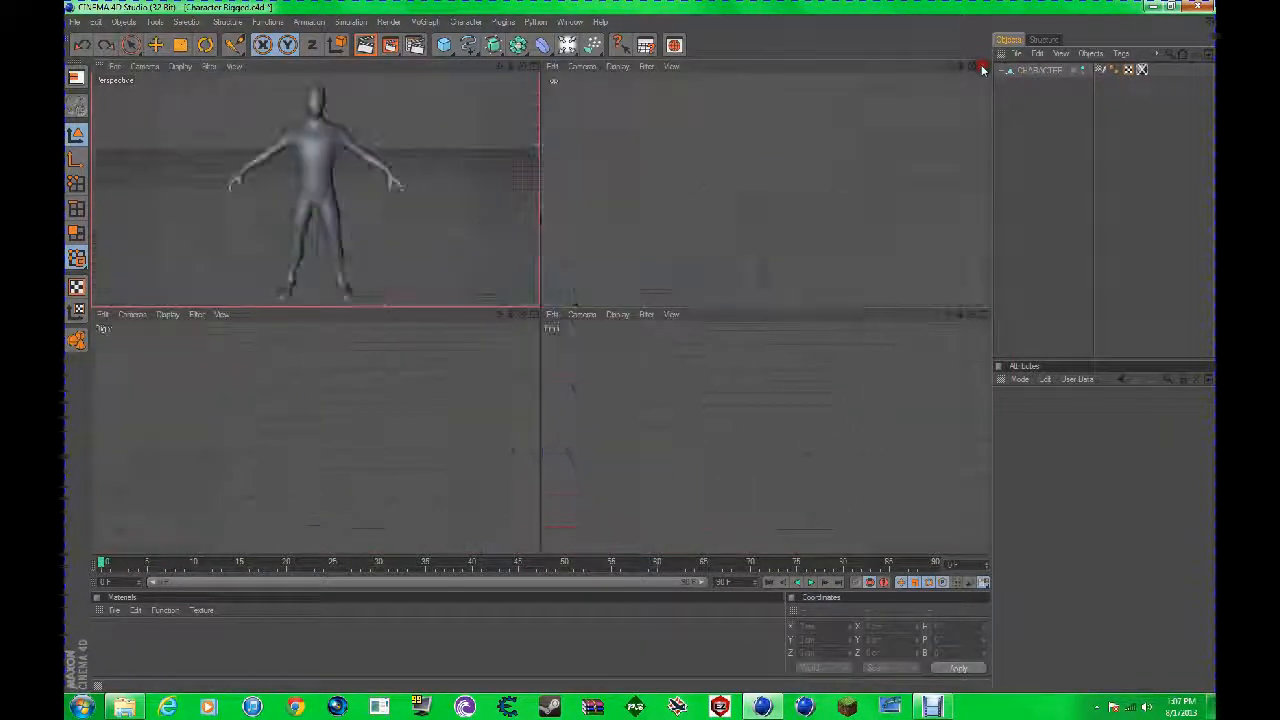
pyautogui.click(983, 314)
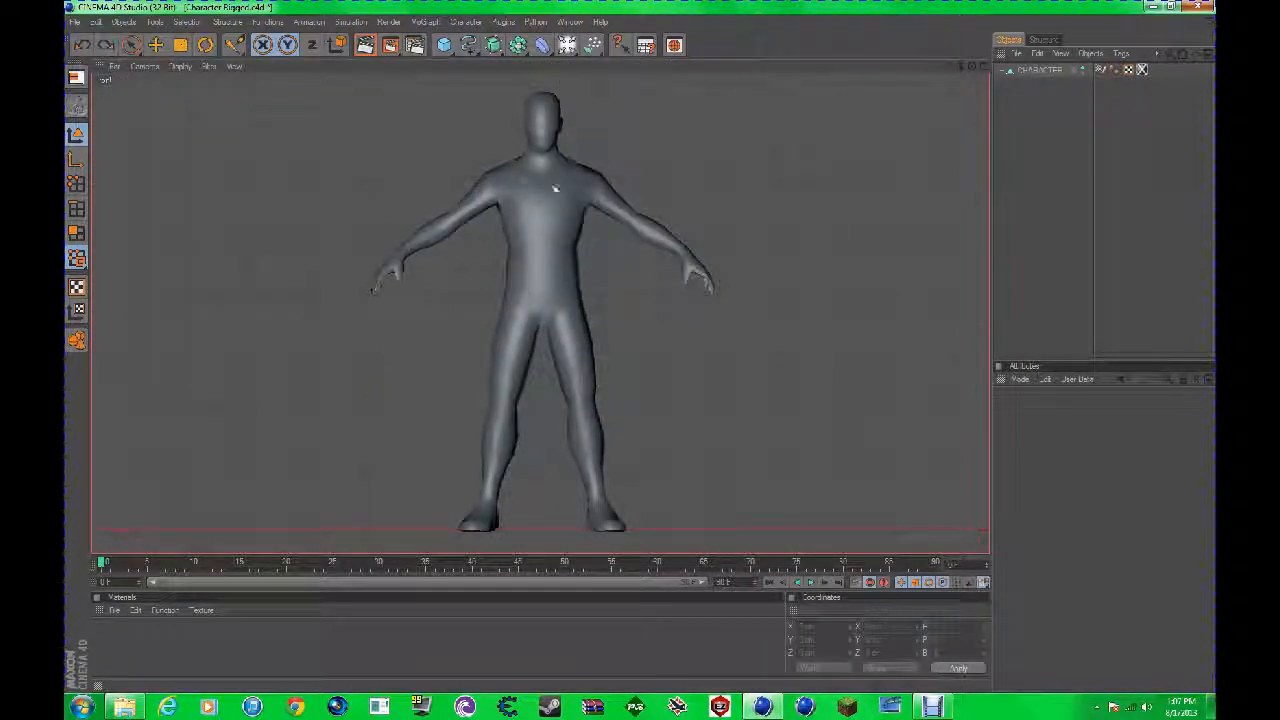
pyautogui.click(178, 66)
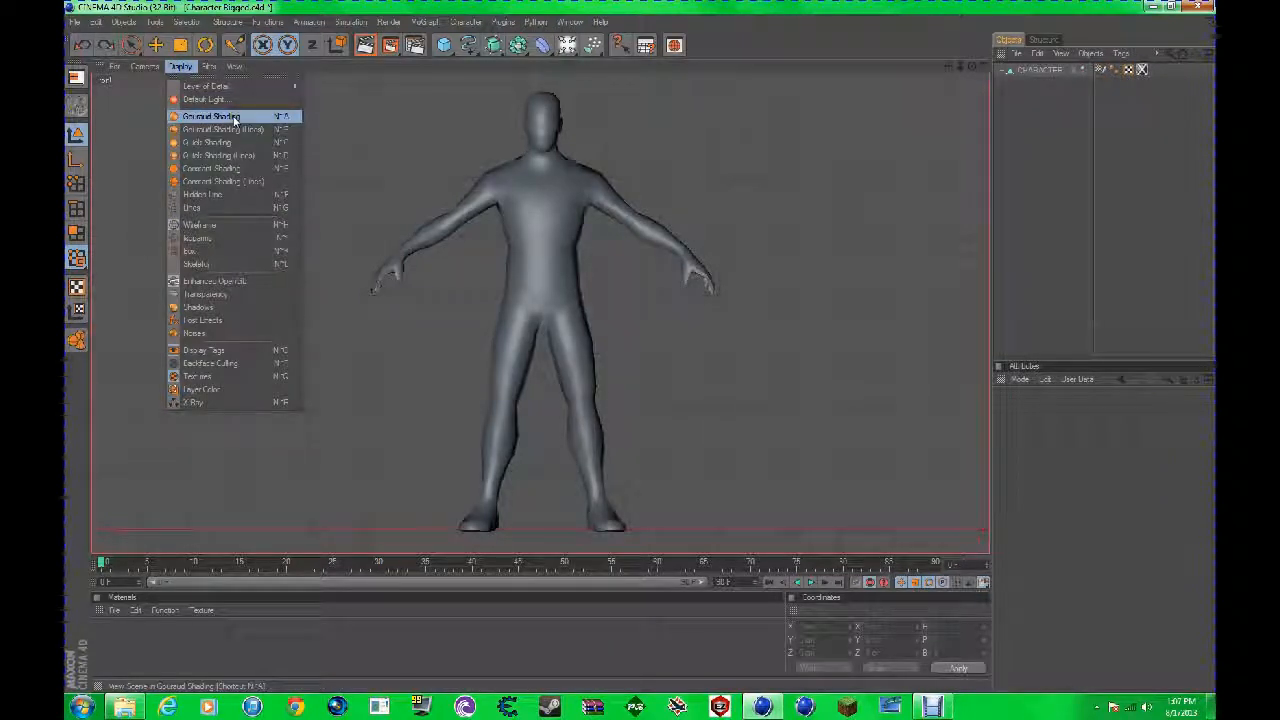
pyautogui.click(347, 68)
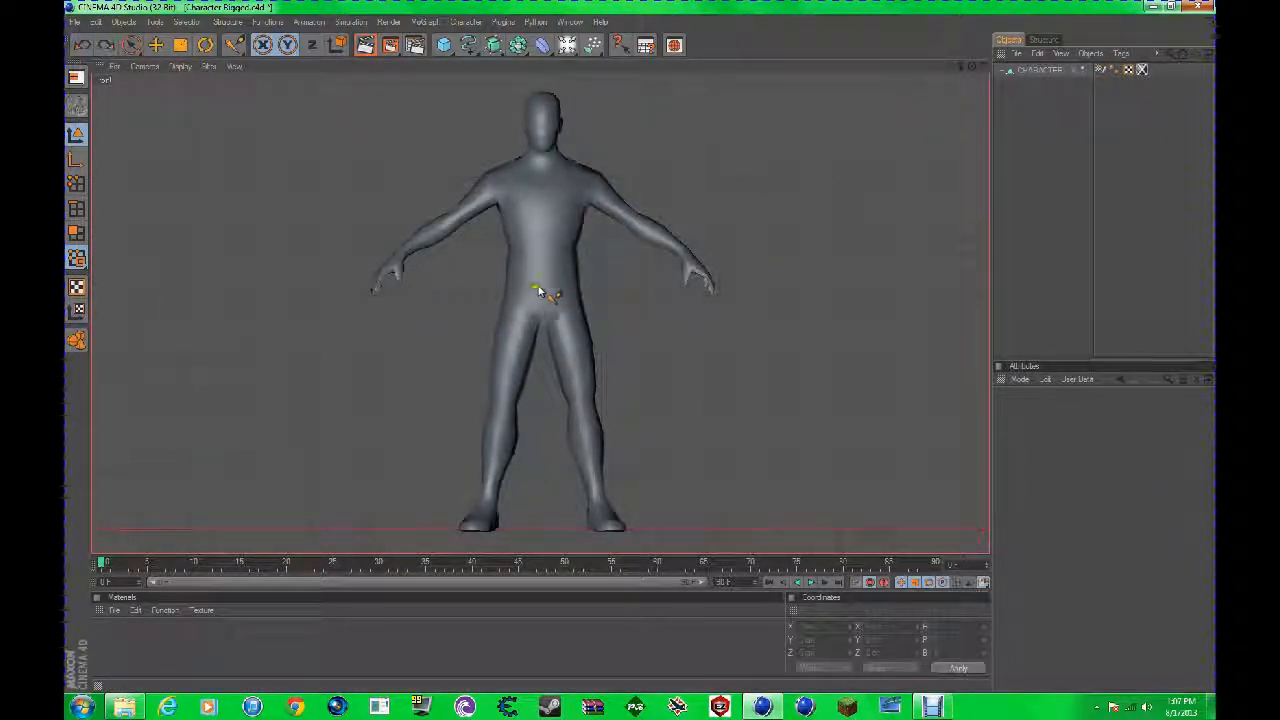
pyautogui.scroll(4, 552, 281)
pyautogui.scroll(-3, 552, 281)
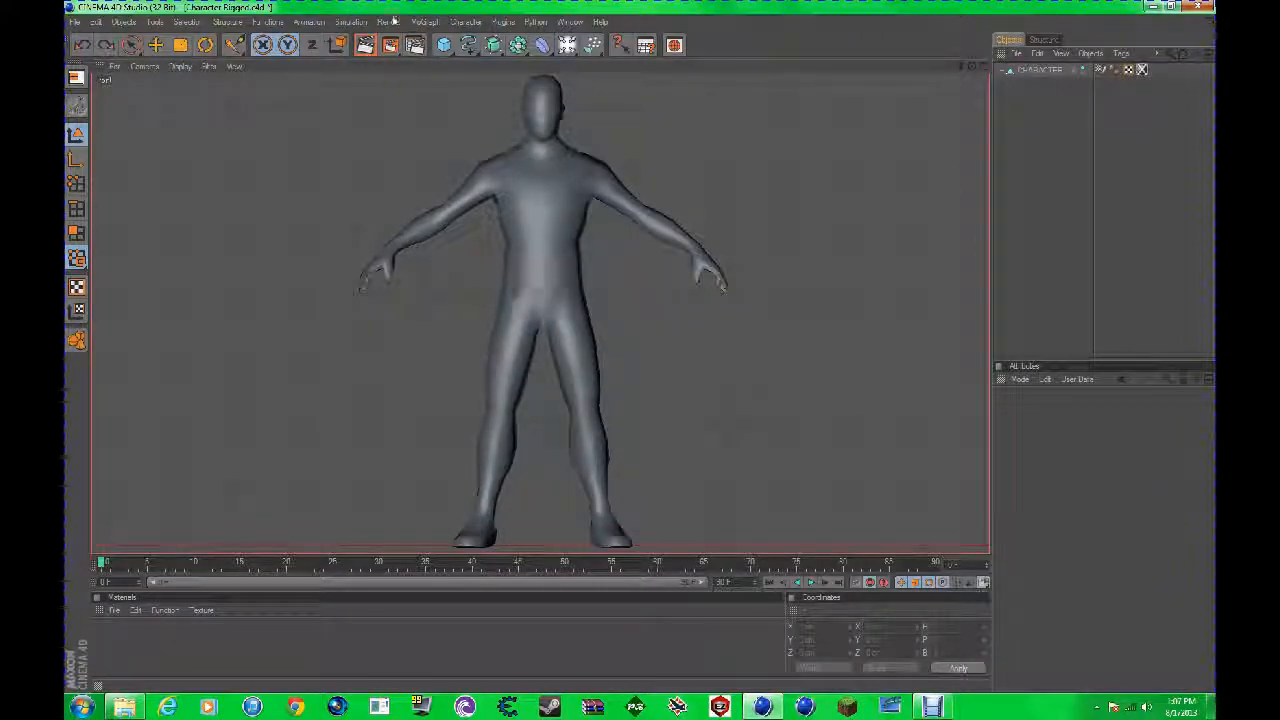
pyautogui.click(180, 66)
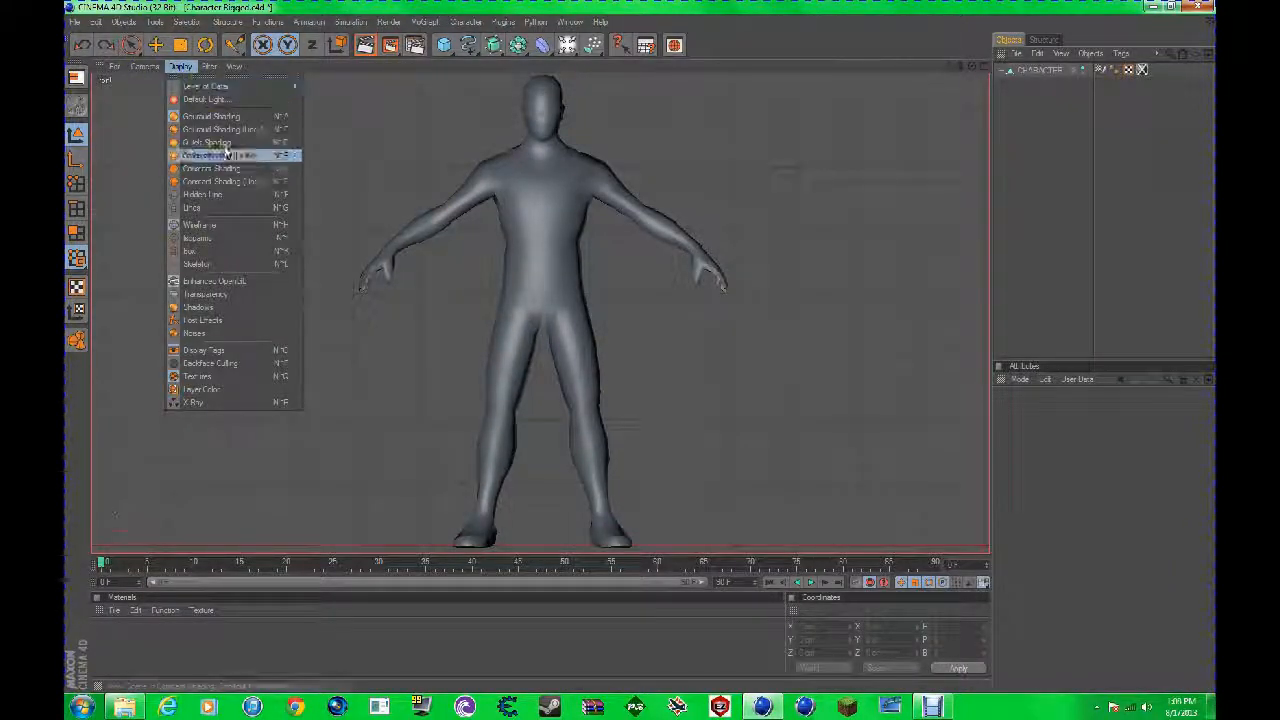
pyautogui.click(226, 206)
pyautogui.scroll(2, 549, 230)
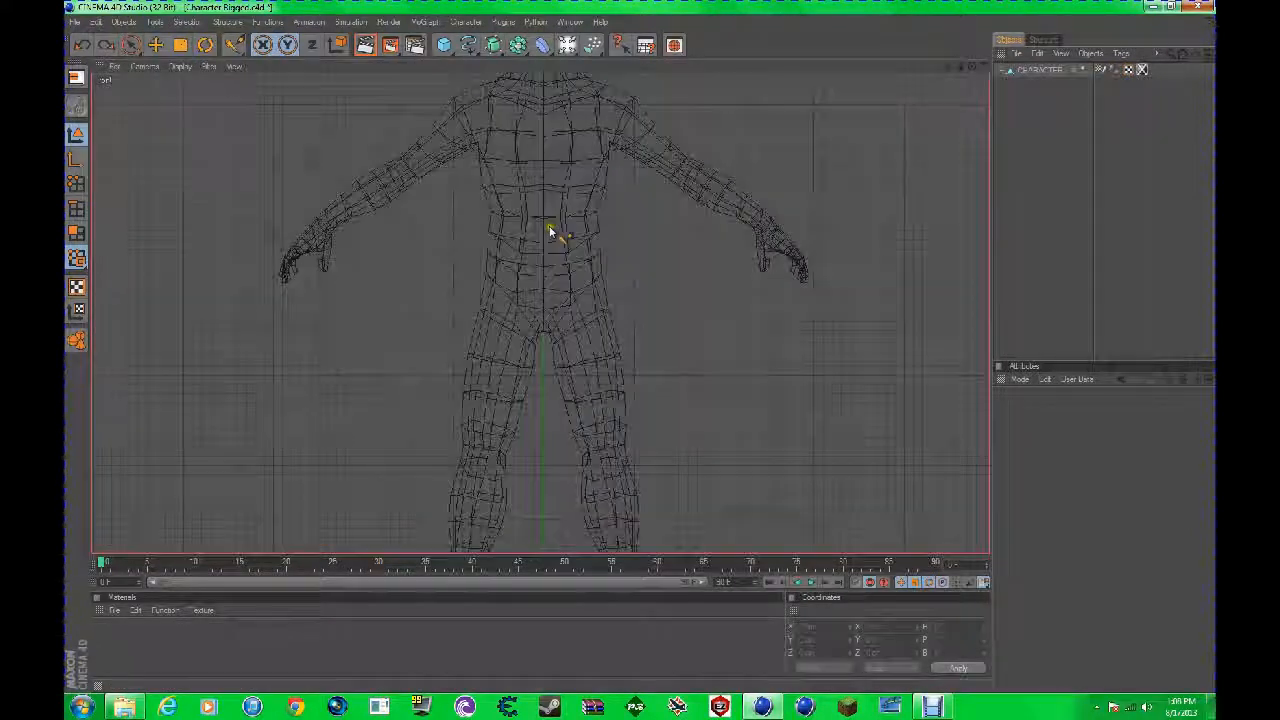
pyautogui.scroll(-4, 549, 232)
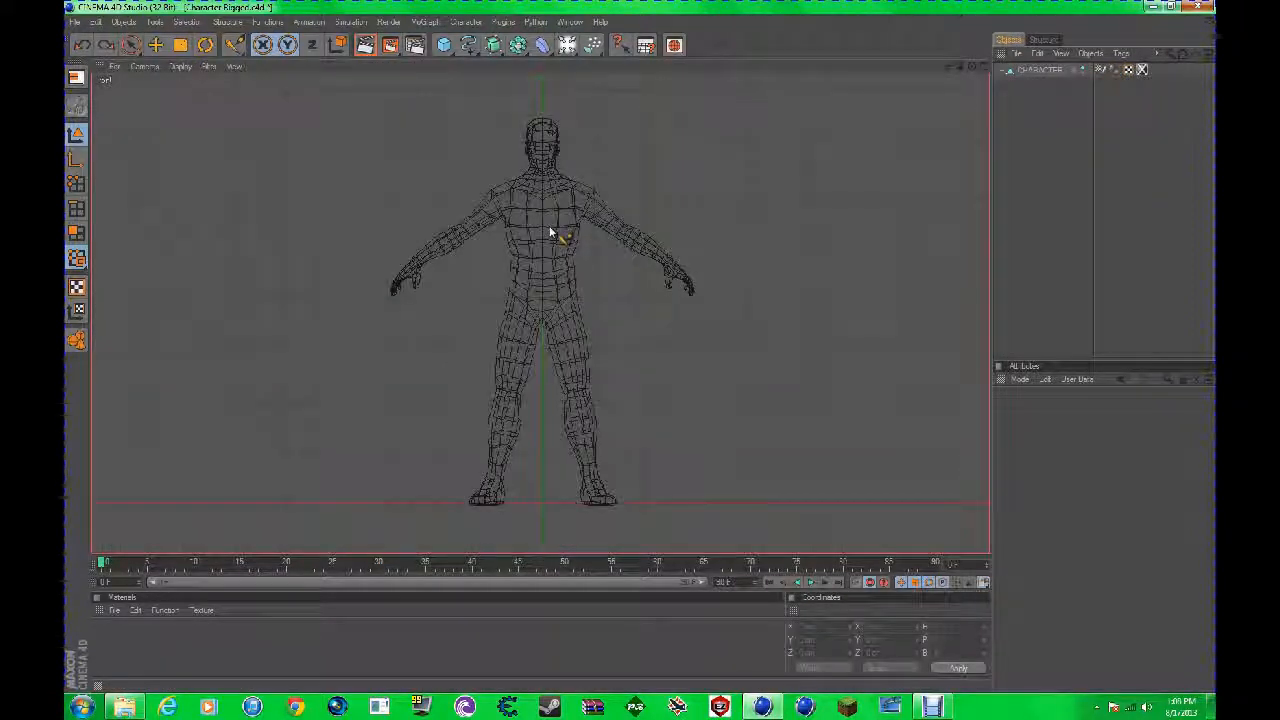
# Step: Draw a central spine chain with joints at the pelvis, waist, upper chest, neck and top of the head
pyautogui.keyDown('ctrl'); pyautogui.click(540, 293); pyautogui.keyUp('ctrl')
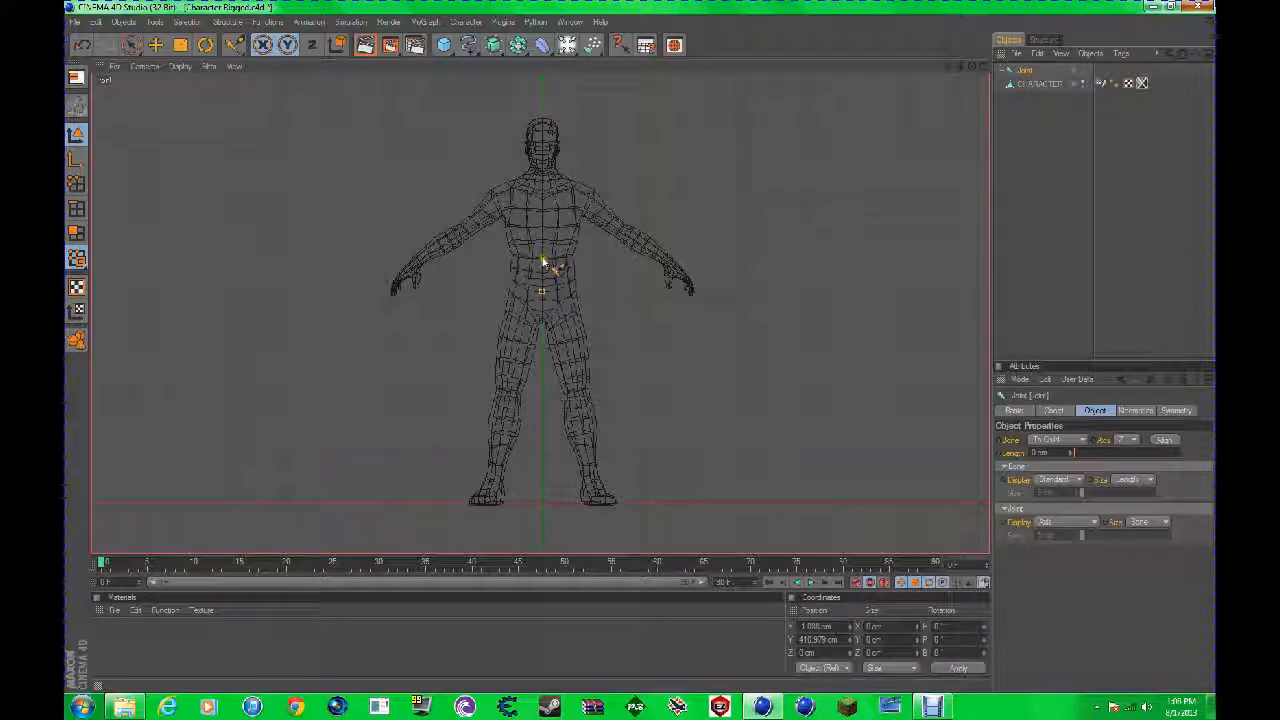
pyautogui.keyDown('ctrl'); pyautogui.moveTo(542, 265); pyautogui.dragTo(541, 220); pyautogui.keyUp('ctrl')
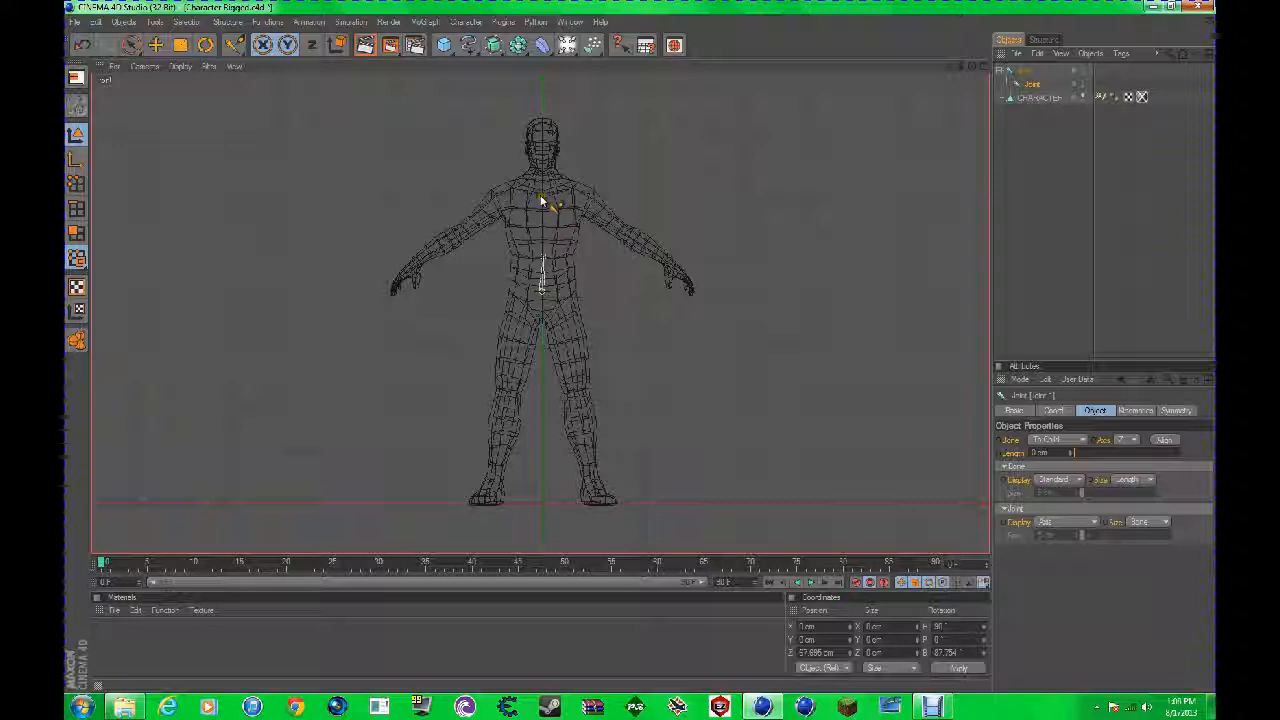
pyautogui.keyDown('ctrl'); pyautogui.click(541, 202); pyautogui.keyUp('ctrl')
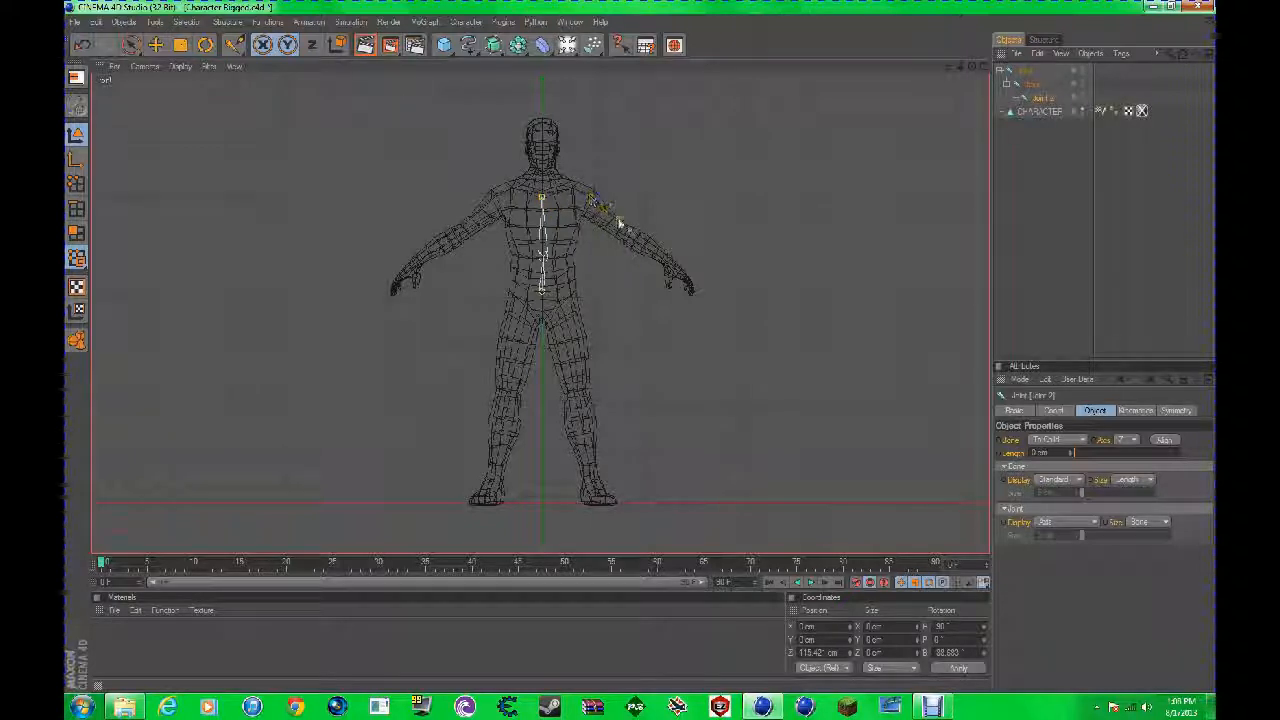
pyautogui.scroll(3, 550, 182)
pyautogui.scroll(-1, 556, 105)
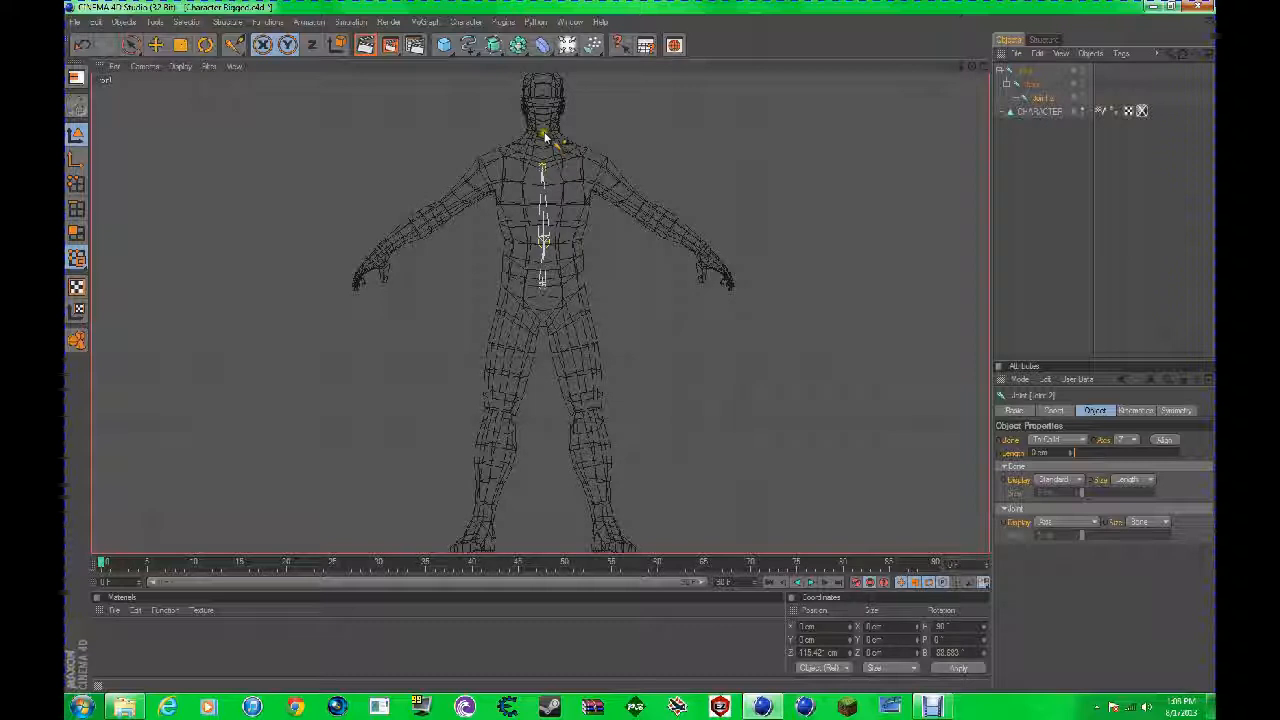
pyautogui.keyDown('ctrl'); pyautogui.click(543, 138); pyautogui.keyUp('ctrl')
pyautogui.scroll(1, 544, 128)
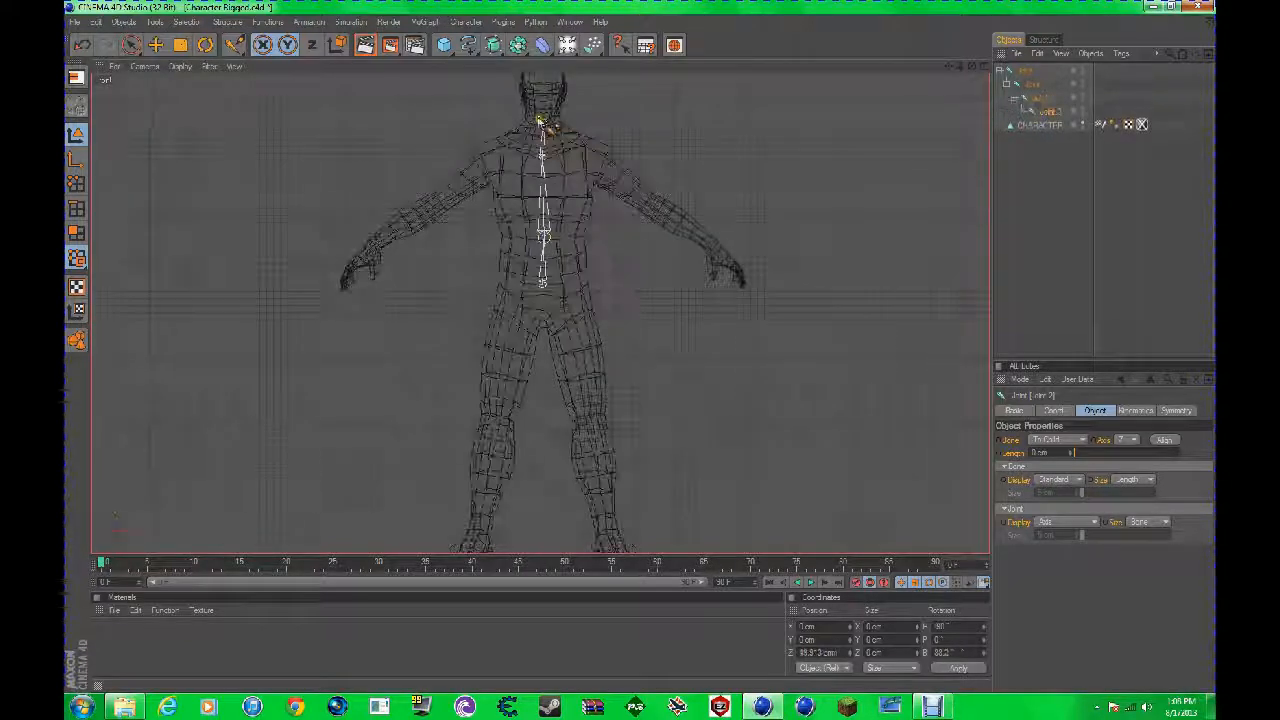
pyautogui.scroll(-3, 545, 124)
pyautogui.keyDown('ctrl'); pyautogui.click(543, 118); pyautogui.keyUp('ctrl')
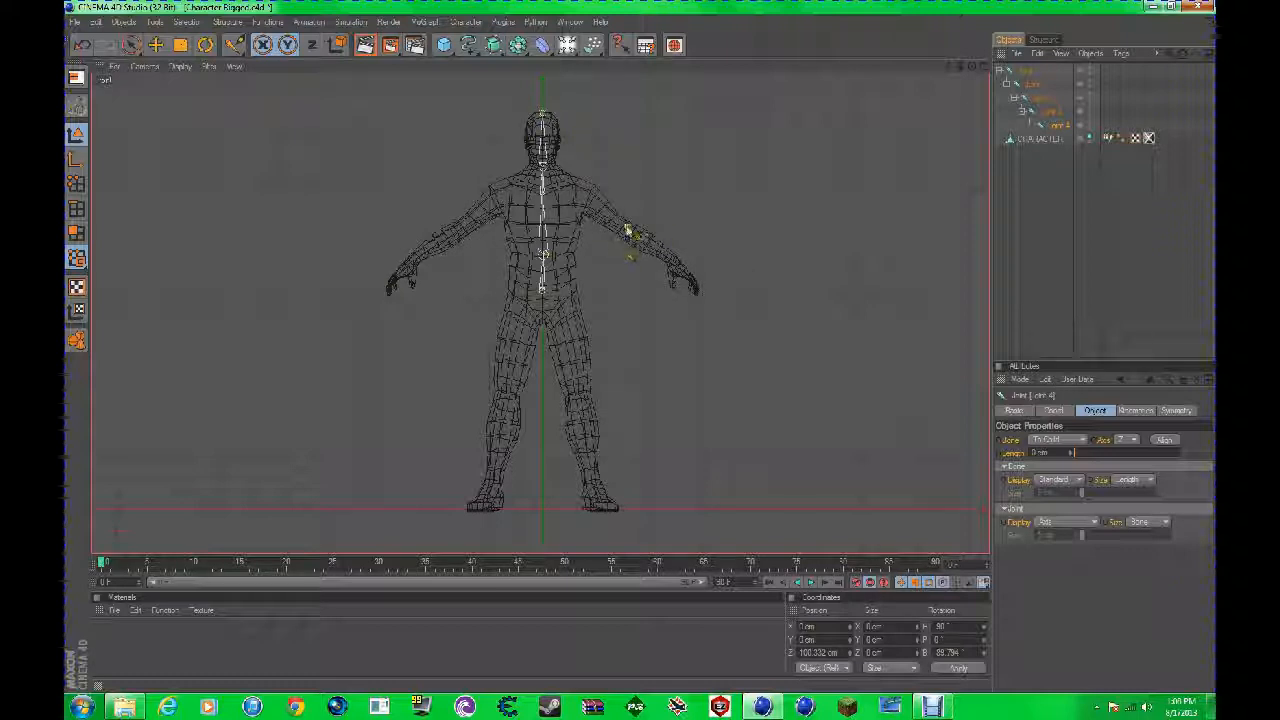
# Step: Try adding an arm joint from the spine chain, first from its end and again from the upper chest joint, and undo it
pyautogui.keyDown('ctrl'); pyautogui.click(608, 219); pyautogui.keyUp('ctrl')
pyautogui.hotkey('ctrl', 'z')
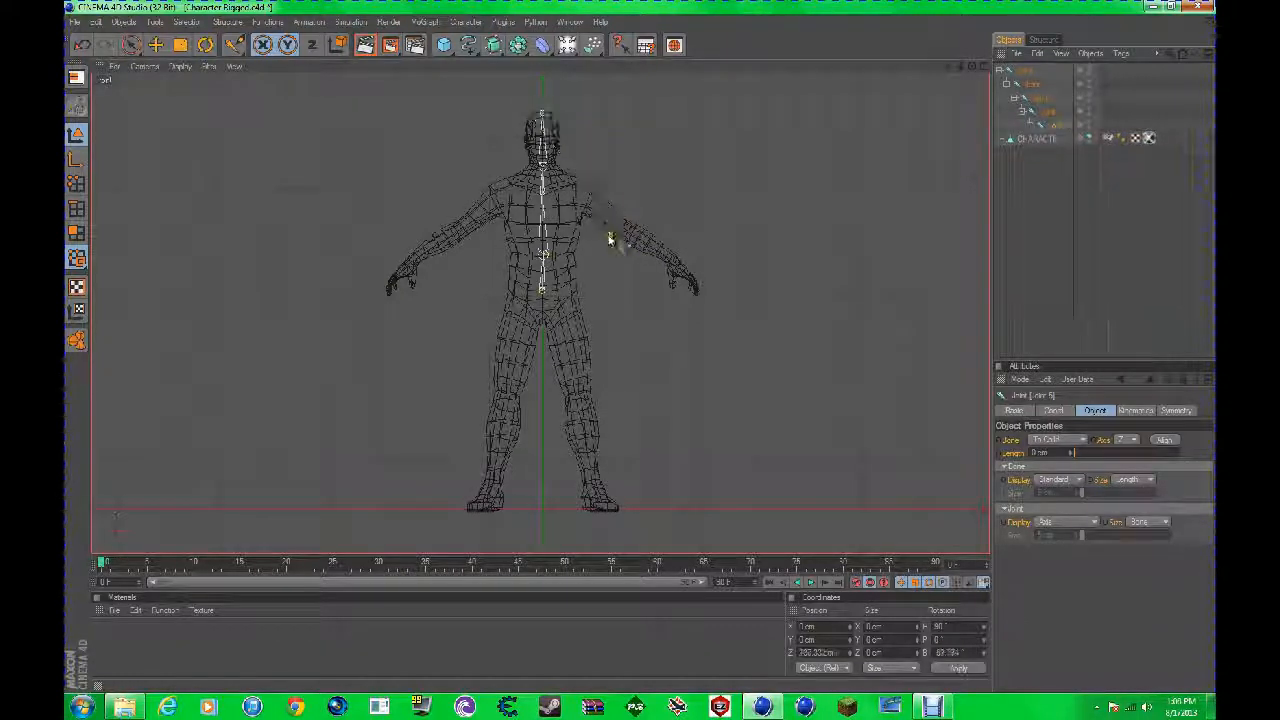
pyautogui.click(543, 194)
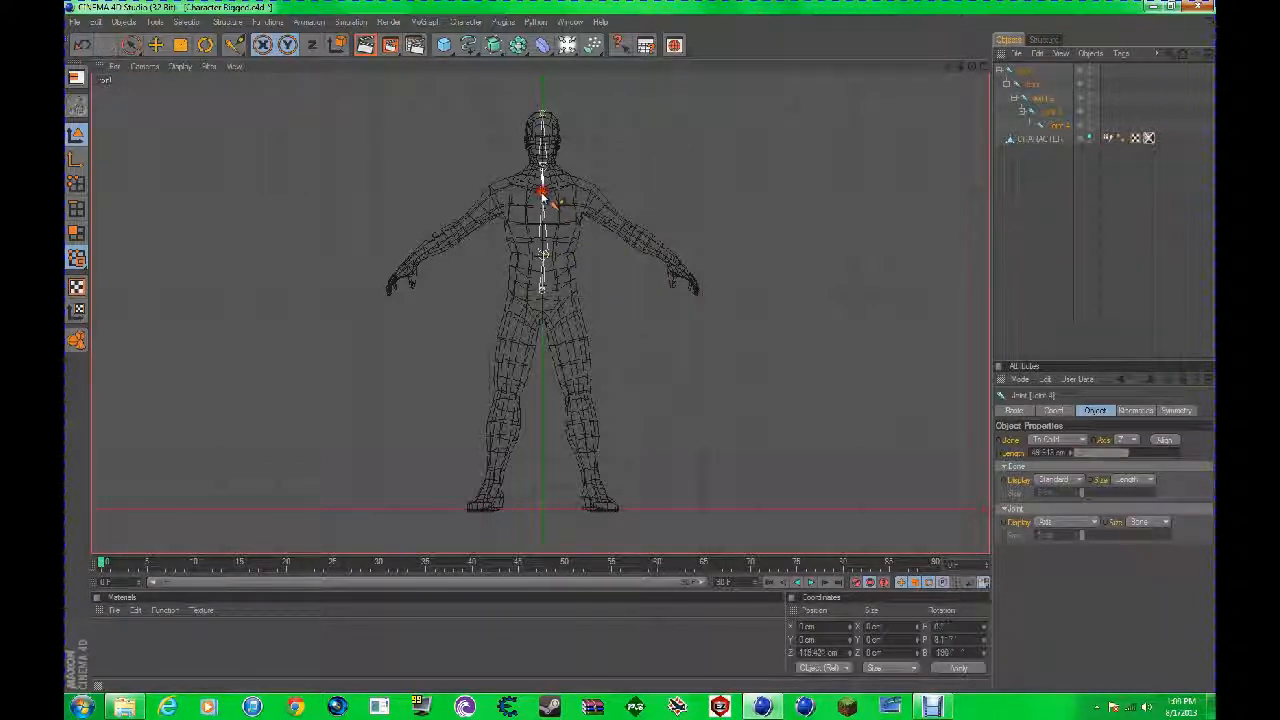
pyautogui.keyDown('ctrl'); pyautogui.click(596, 196); pyautogui.keyUp('ctrl')
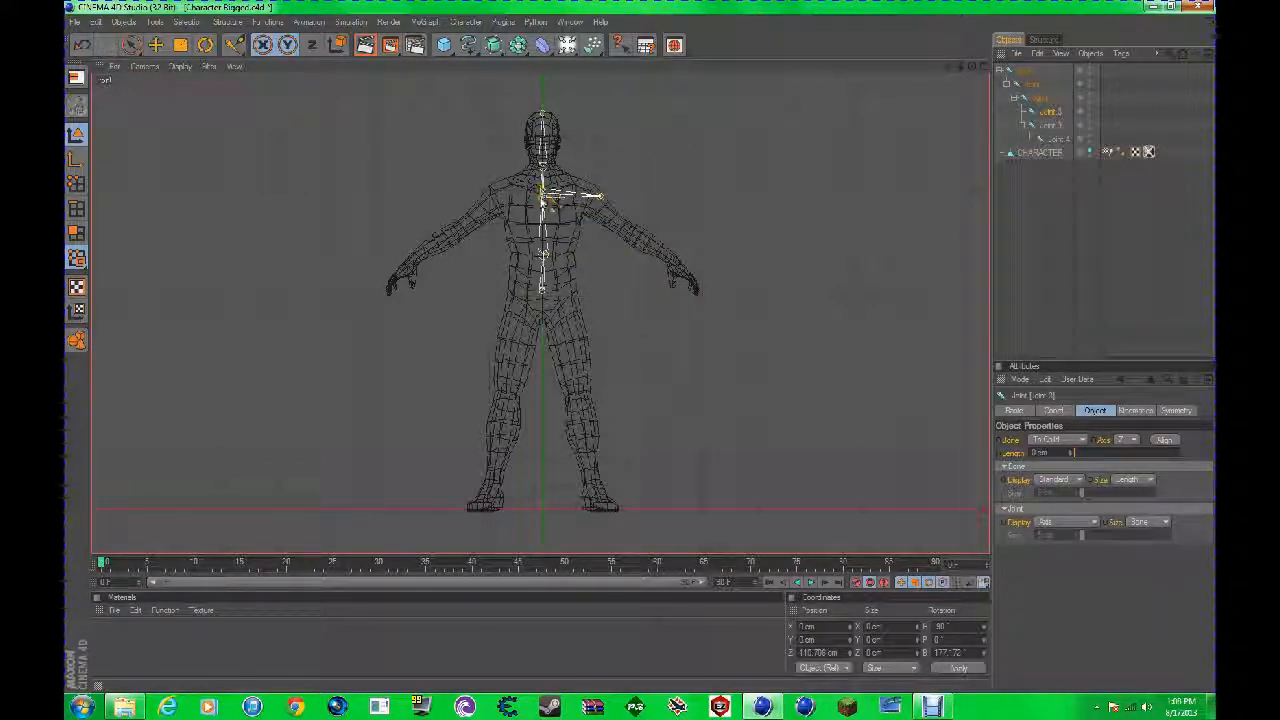
pyautogui.hotkey('ctrl', 'z')
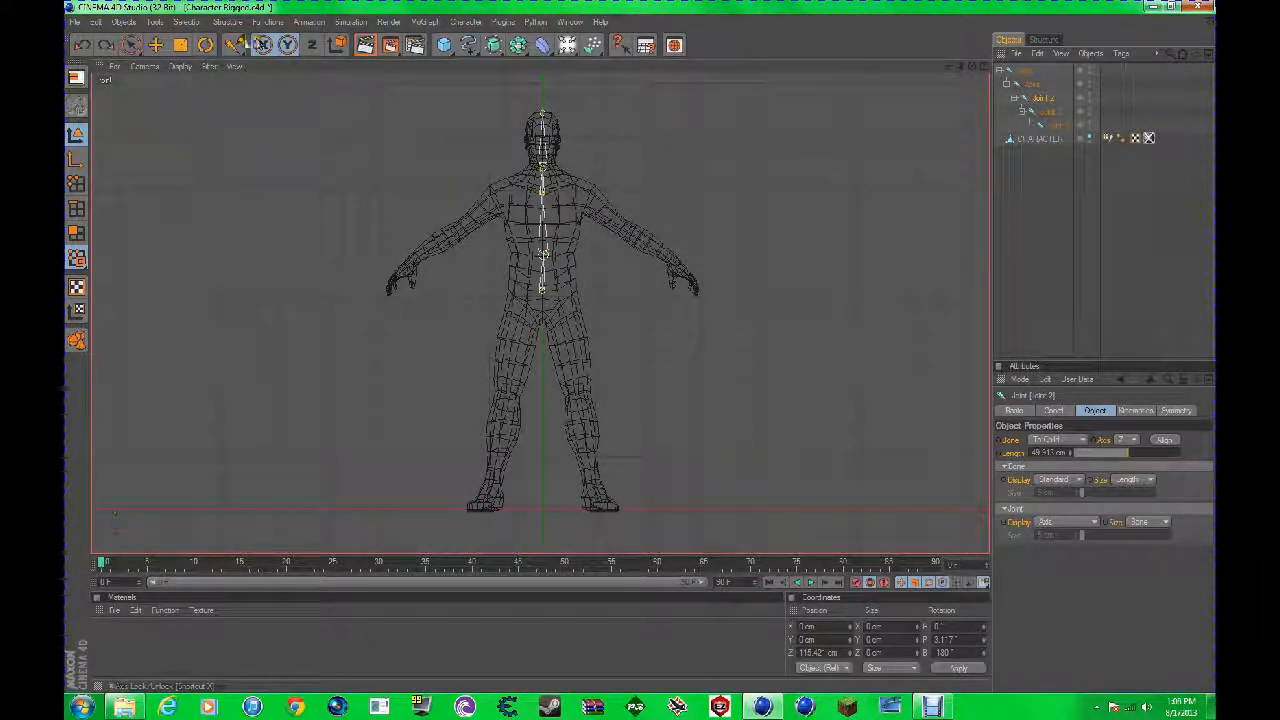
# Step: Set the Joint Tool's symmetry to Draw
pyautogui.click(232, 44)
pyautogui.click(256, 57)
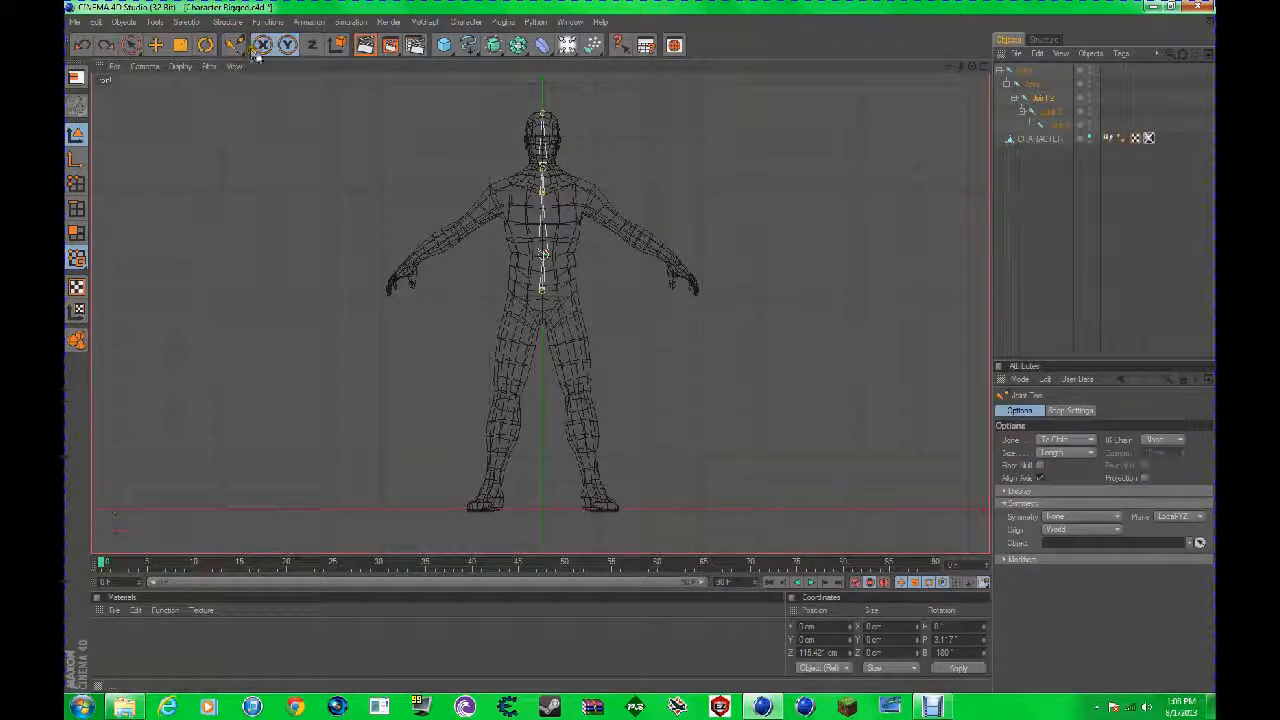
pyautogui.click(1052, 520)
pyautogui.click(1066, 545)
# Step: Branch mirrored arm chains off the upper chest joint with joints at the shoulder, elbow and wrist
pyautogui.scroll(1, 558, 198)
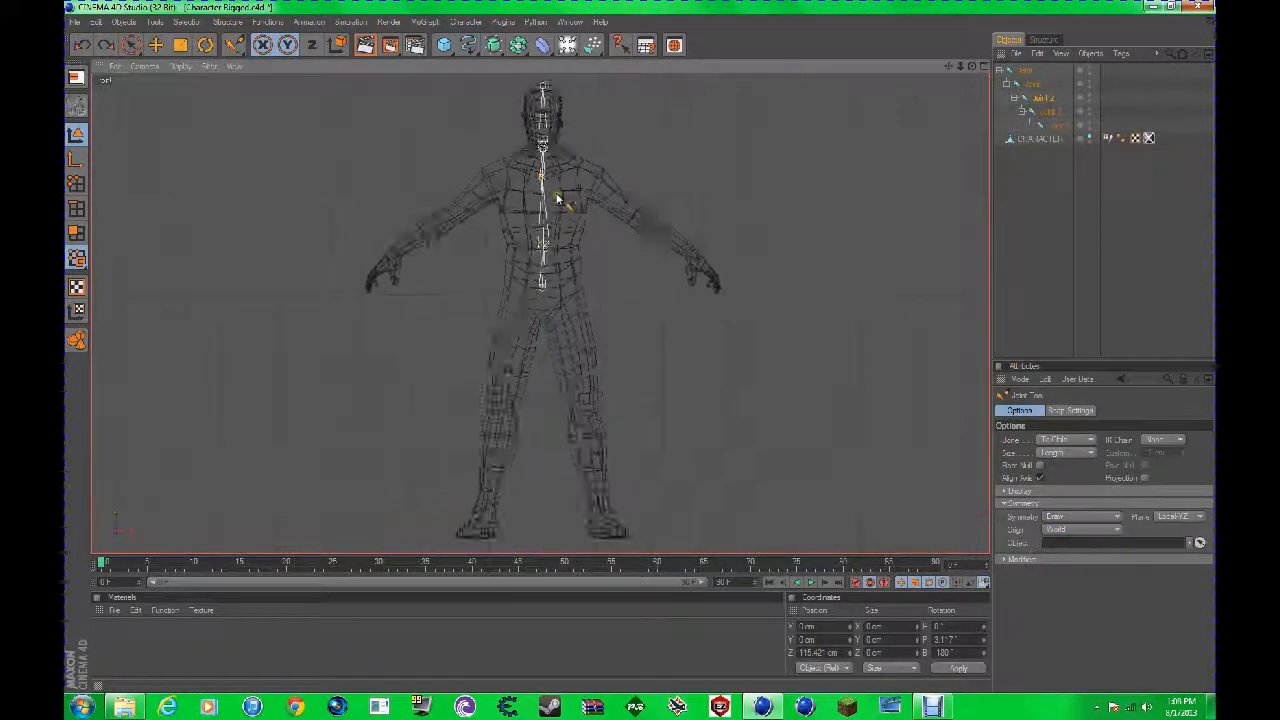
pyautogui.scroll(3, 558, 198)
pyautogui.moveTo(948, 66); pyautogui.dragTo(940, 199)
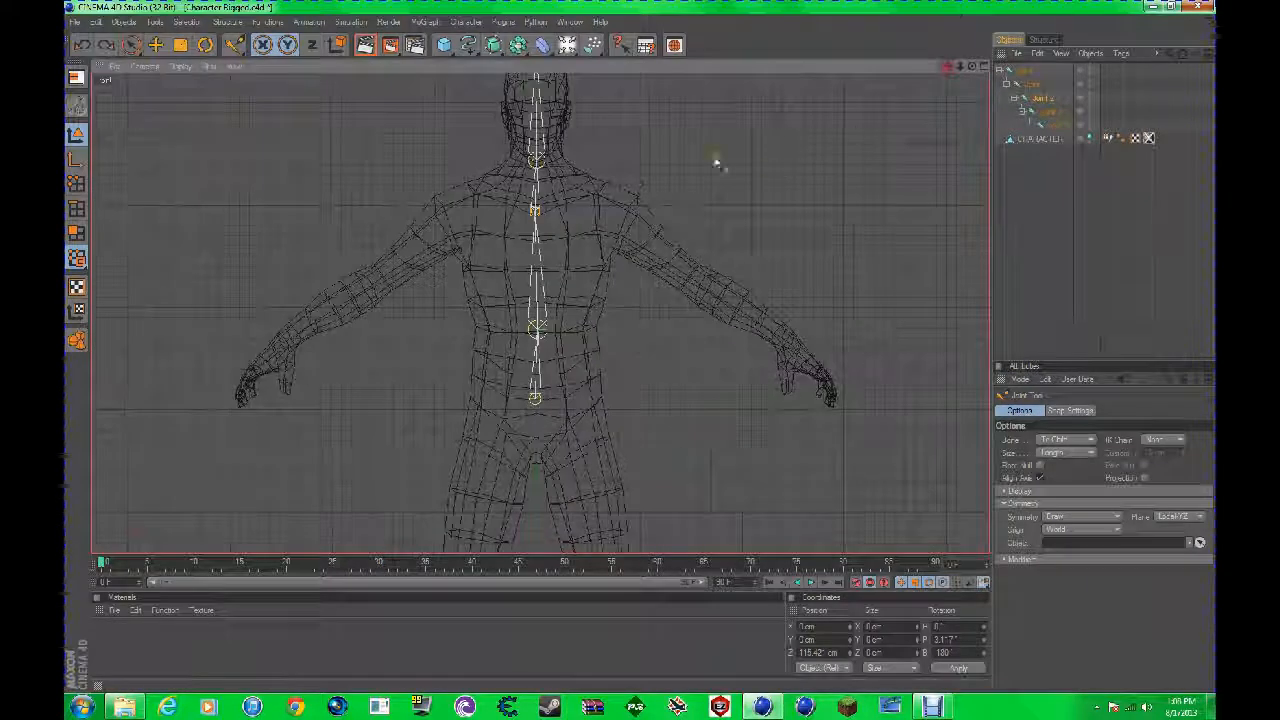
pyautogui.keyDown('ctrl'); pyautogui.click(624, 214); pyautogui.keyUp('ctrl')
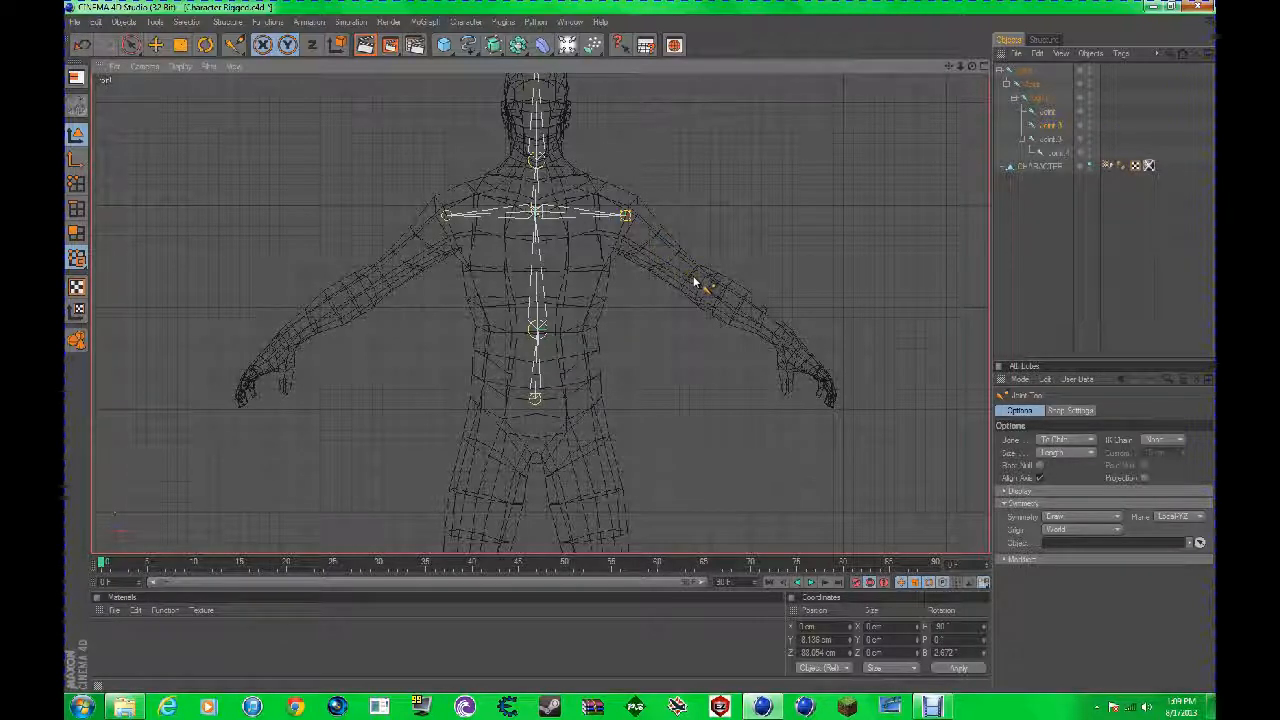
pyautogui.keyDown('ctrl'); pyautogui.click(695, 279); pyautogui.keyUp('ctrl')
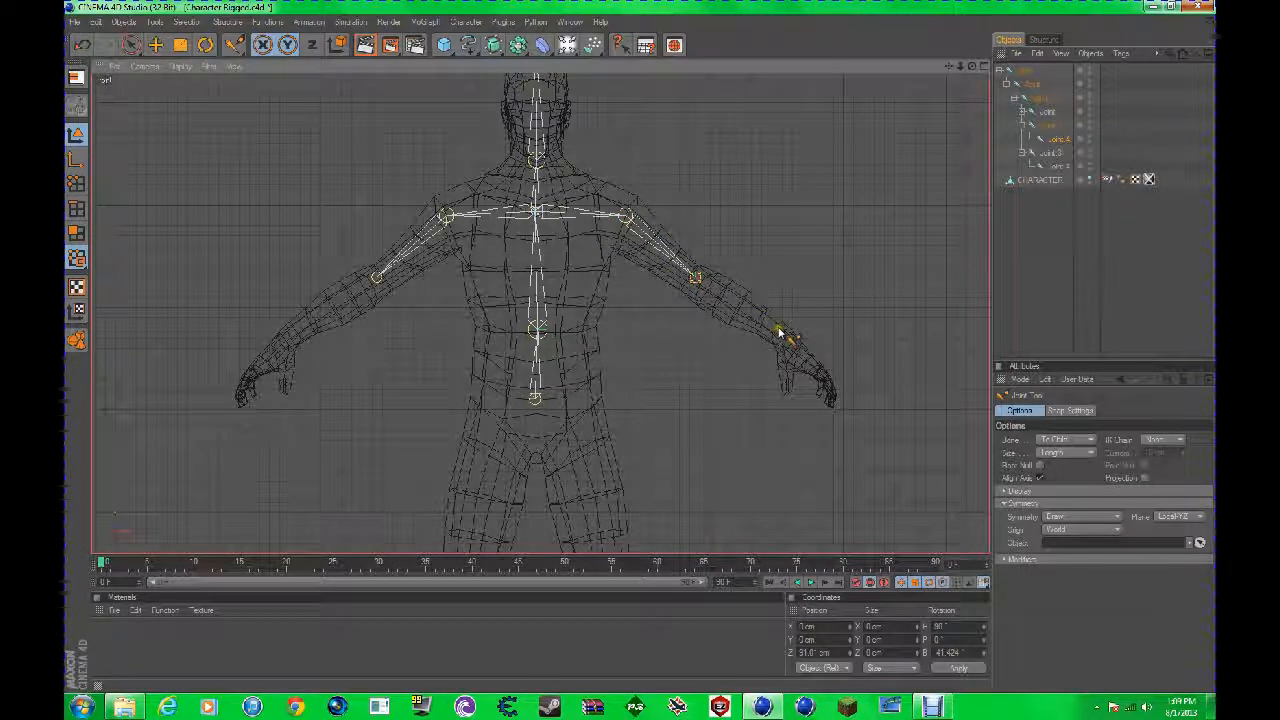
pyautogui.keyDown('ctrl'); pyautogui.click(779, 332); pyautogui.keyUp('ctrl')
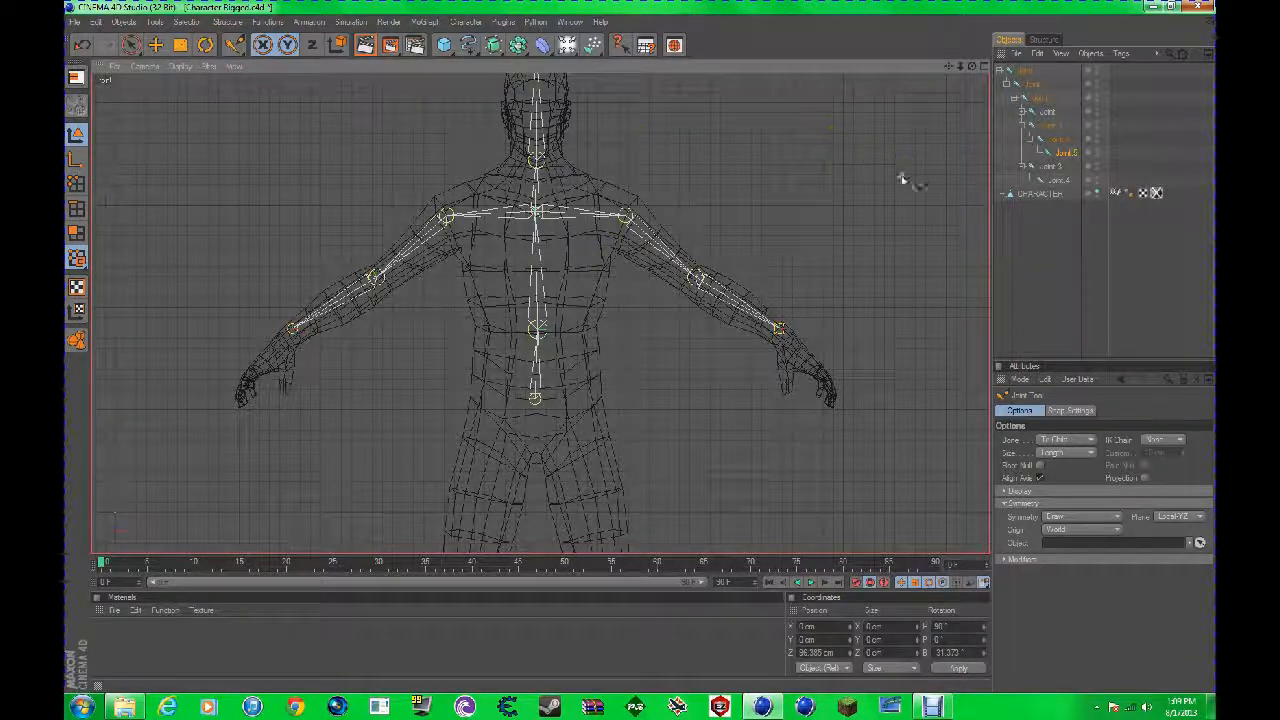
# Step: Branch mirrored leg chains off the pelvis joint with joints at the hip, knee and ankle
pyautogui.keyDown('alt'); pyautogui.moveTo(903, 178); pyautogui.dragTo(834, 100, button='right'); pyautogui.keyUp('alt')
pyautogui.moveTo(946, 70); pyautogui.dragTo(640, 344)
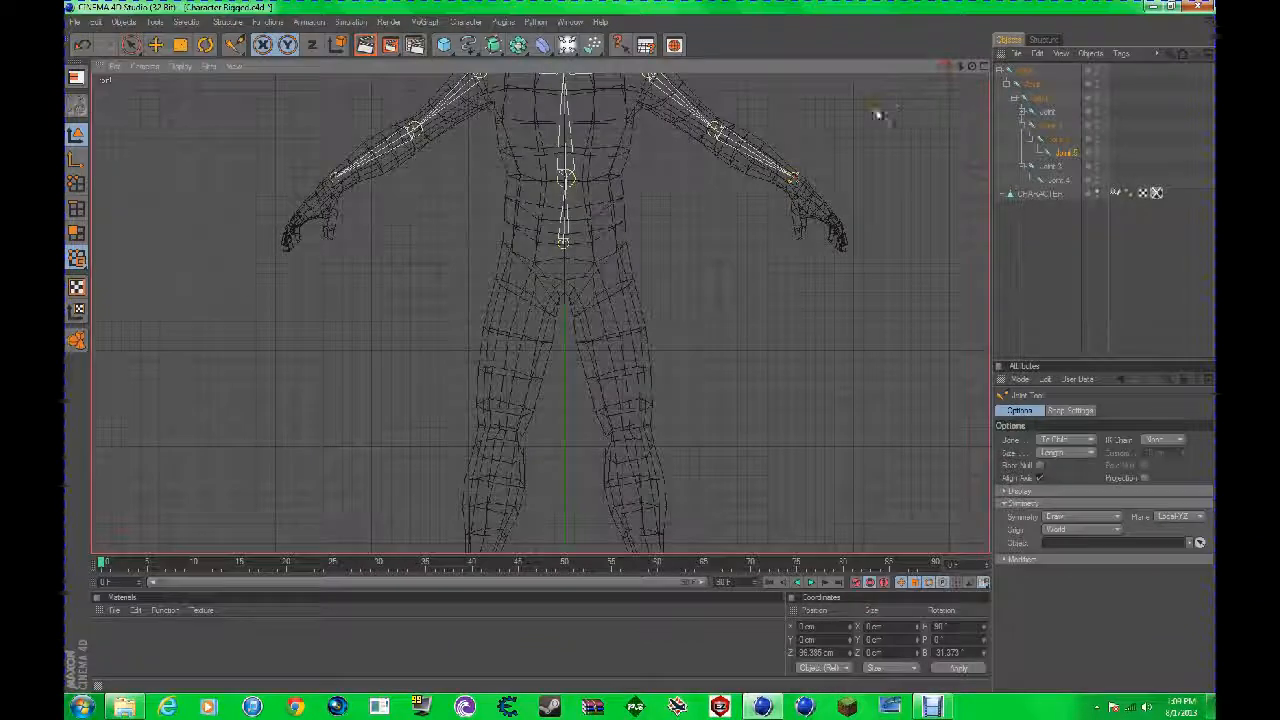
pyautogui.click(566, 245)
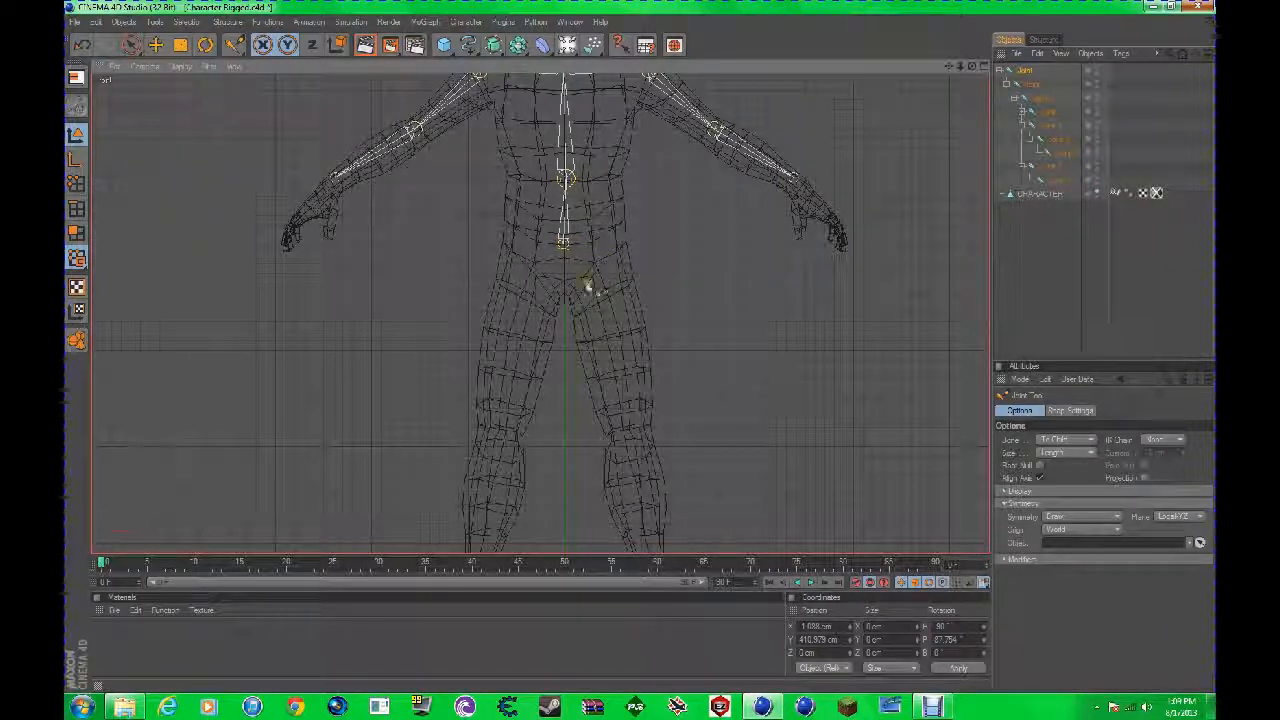
pyautogui.keyDown('ctrl'); pyautogui.click(612, 368); pyautogui.keyUp('ctrl')
pyautogui.hotkey('ctrl', 'z')
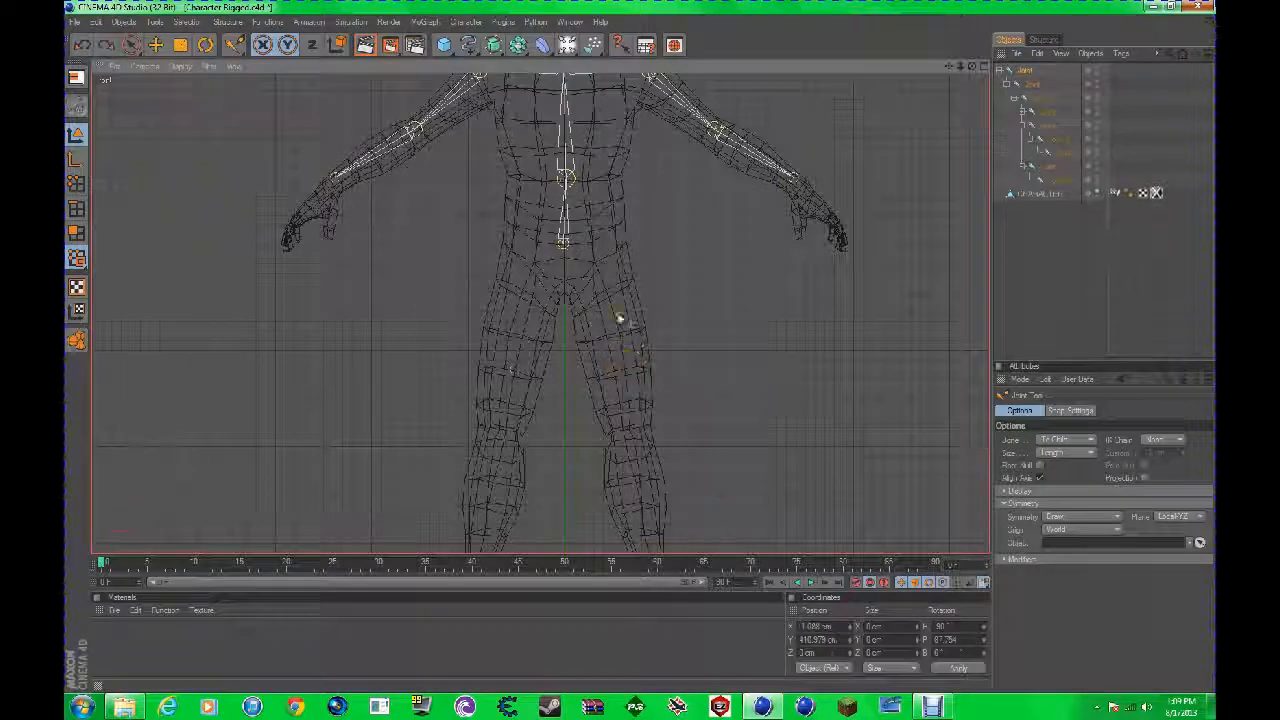
pyautogui.keyDown('ctrl'); pyautogui.click(626, 421); pyautogui.keyUp('ctrl')
pyautogui.moveTo(948, 66); pyautogui.dragTo(593, 274)
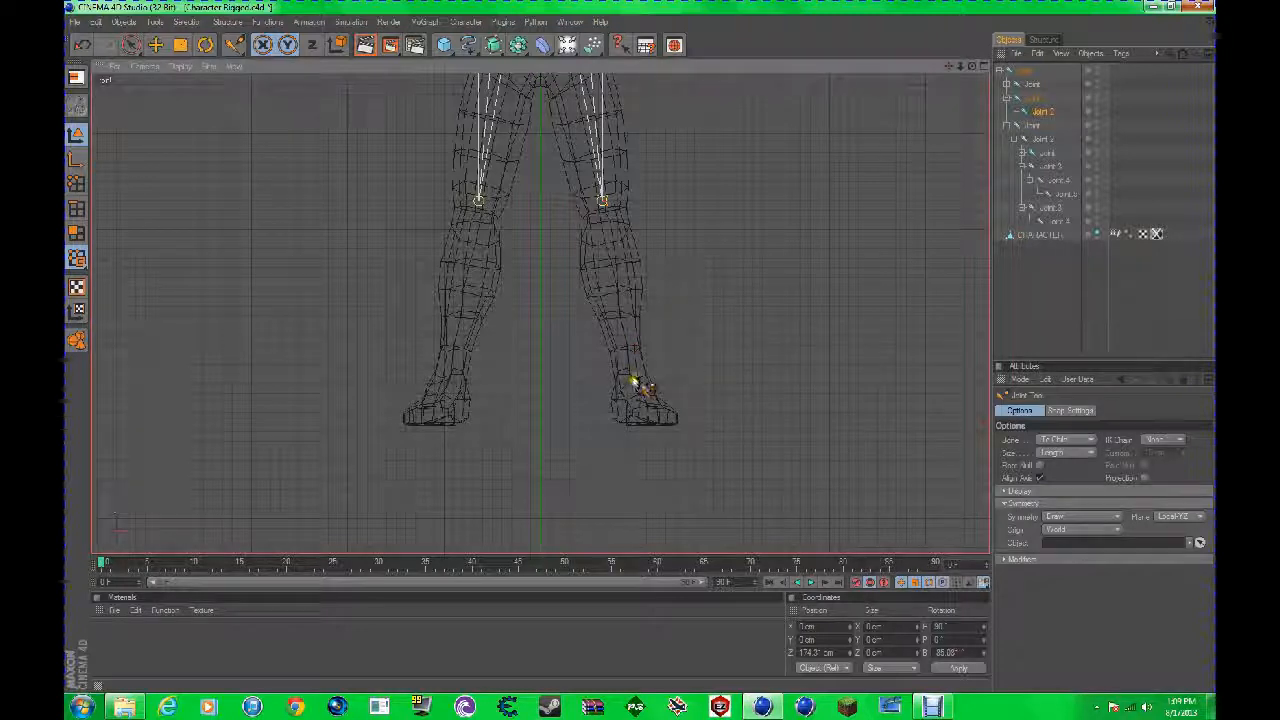
pyautogui.keyDown('ctrl'); pyautogui.click(630, 362); pyautogui.keyUp('ctrl')
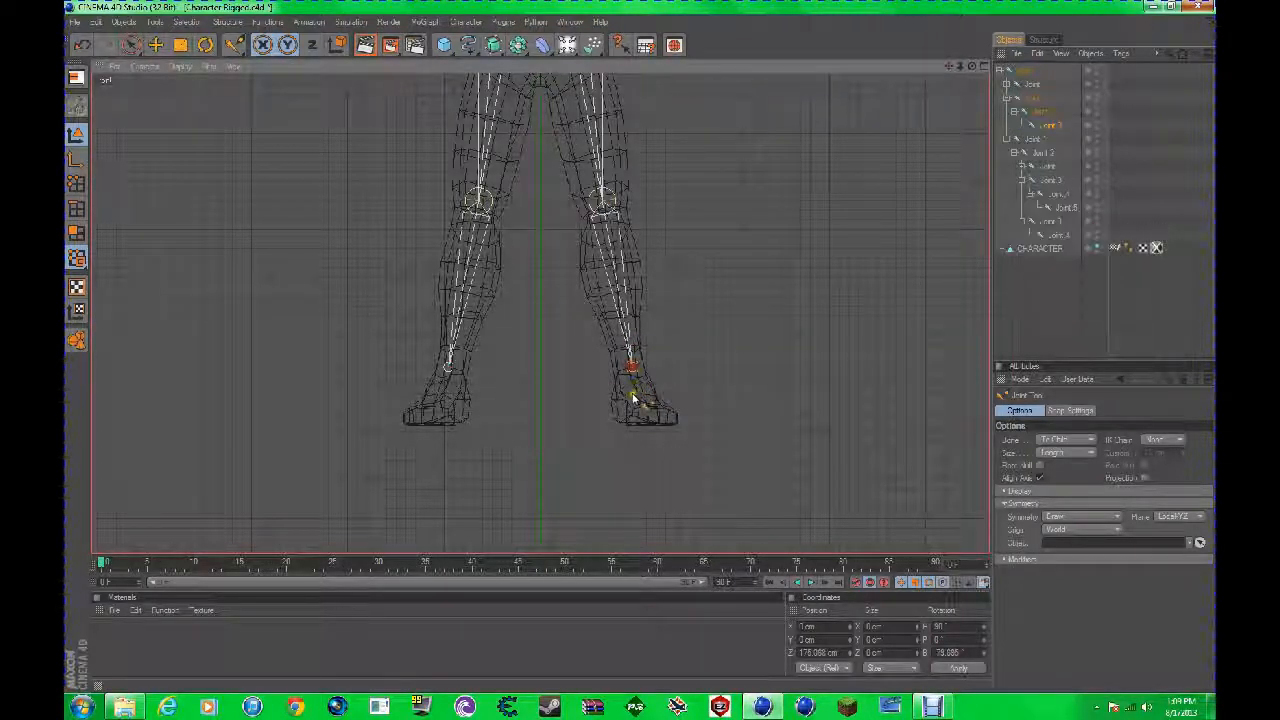
# Step: In the right view, move the ankle joint back so that it sits inside the lower leg
pyautogui.click(984, 67)
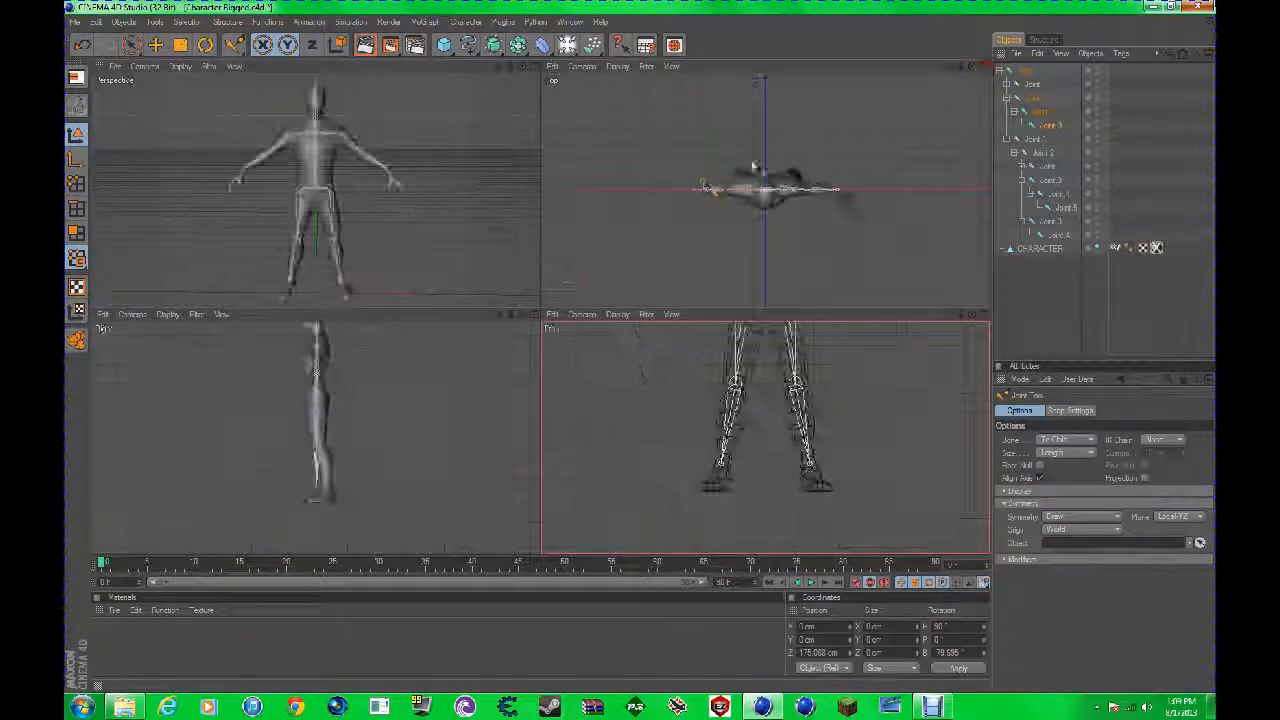
pyautogui.click(534, 314)
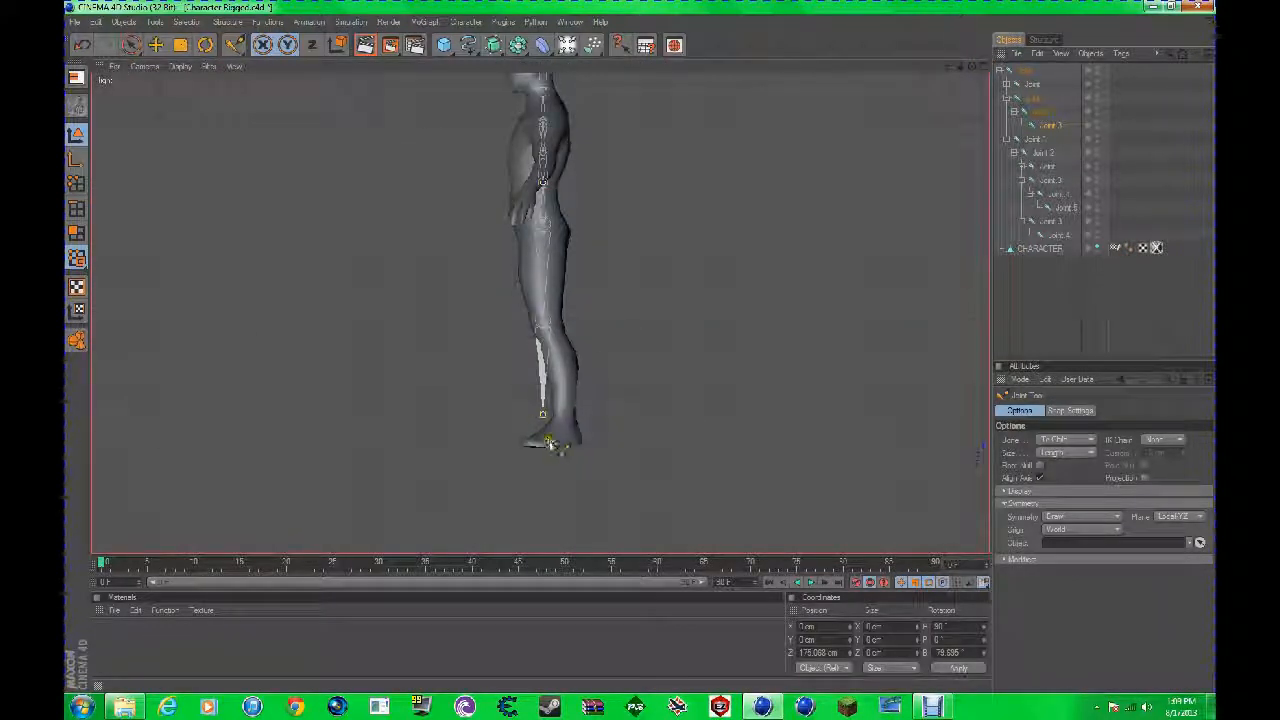
pyautogui.click(641, 348)
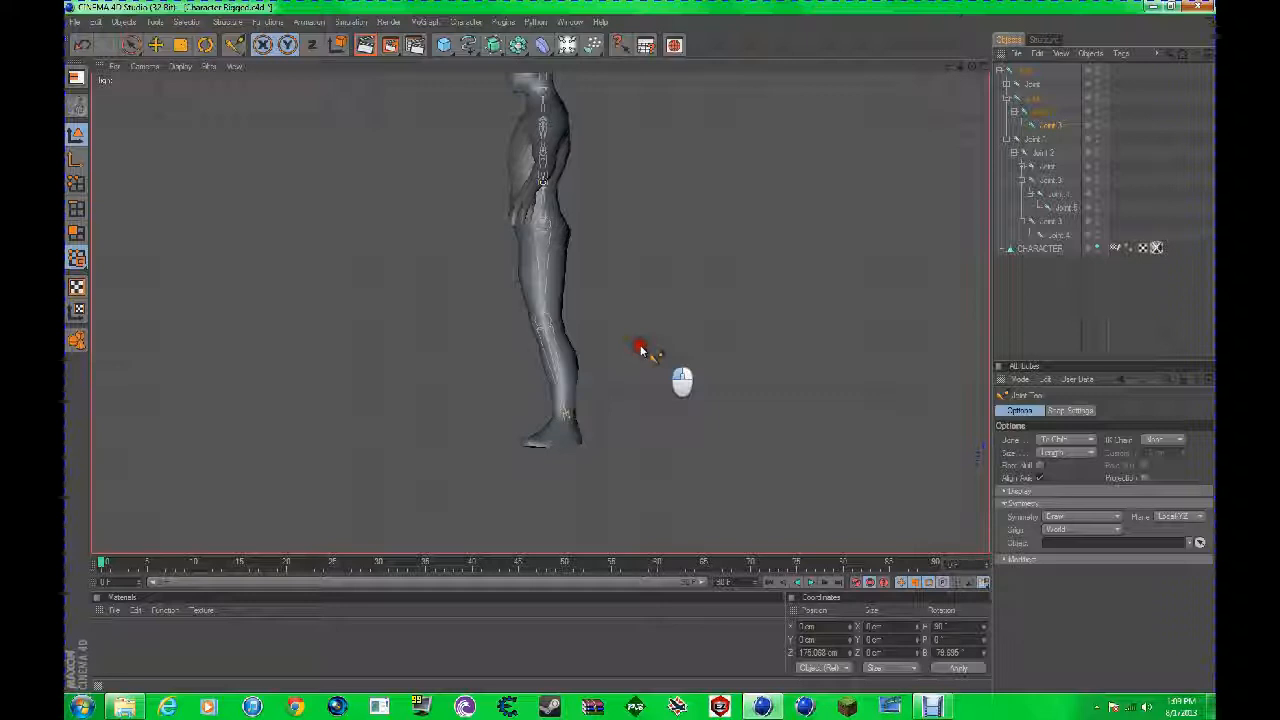
# Step: Extend the leg chain with a heel joint and a toe-tip joint in the side view, and return to the four-view layout
pyautogui.click(534, 440)
pyautogui.keyDown('ctrl'); pyautogui.click(565, 443); pyautogui.keyUp('ctrl')
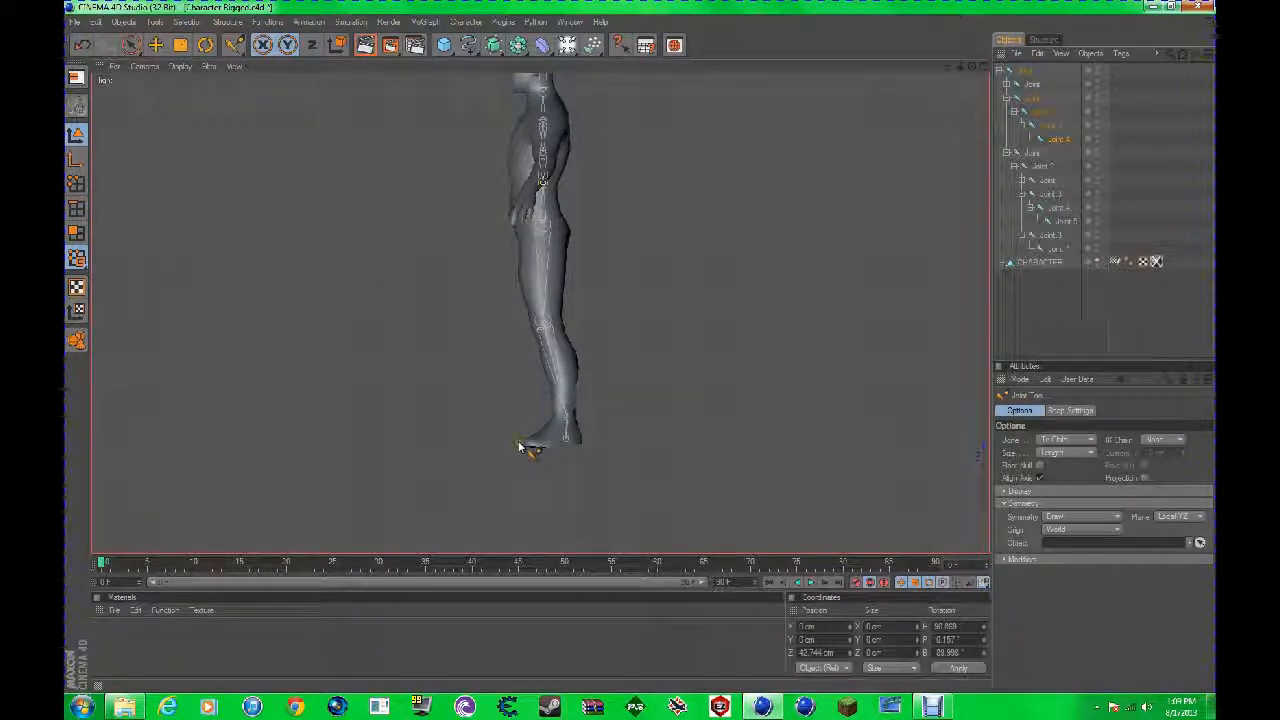
pyautogui.keyDown('ctrl'); pyautogui.click(526, 441); pyautogui.keyUp('ctrl')
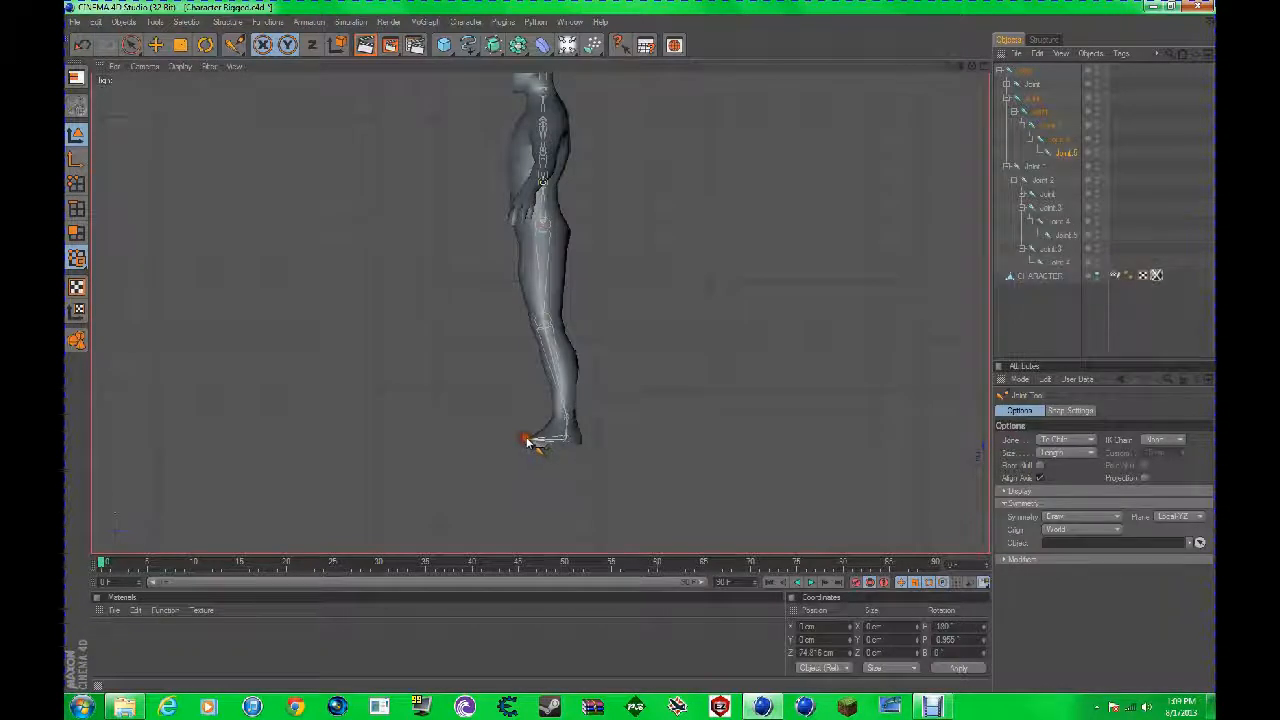
pyautogui.click(986, 66)
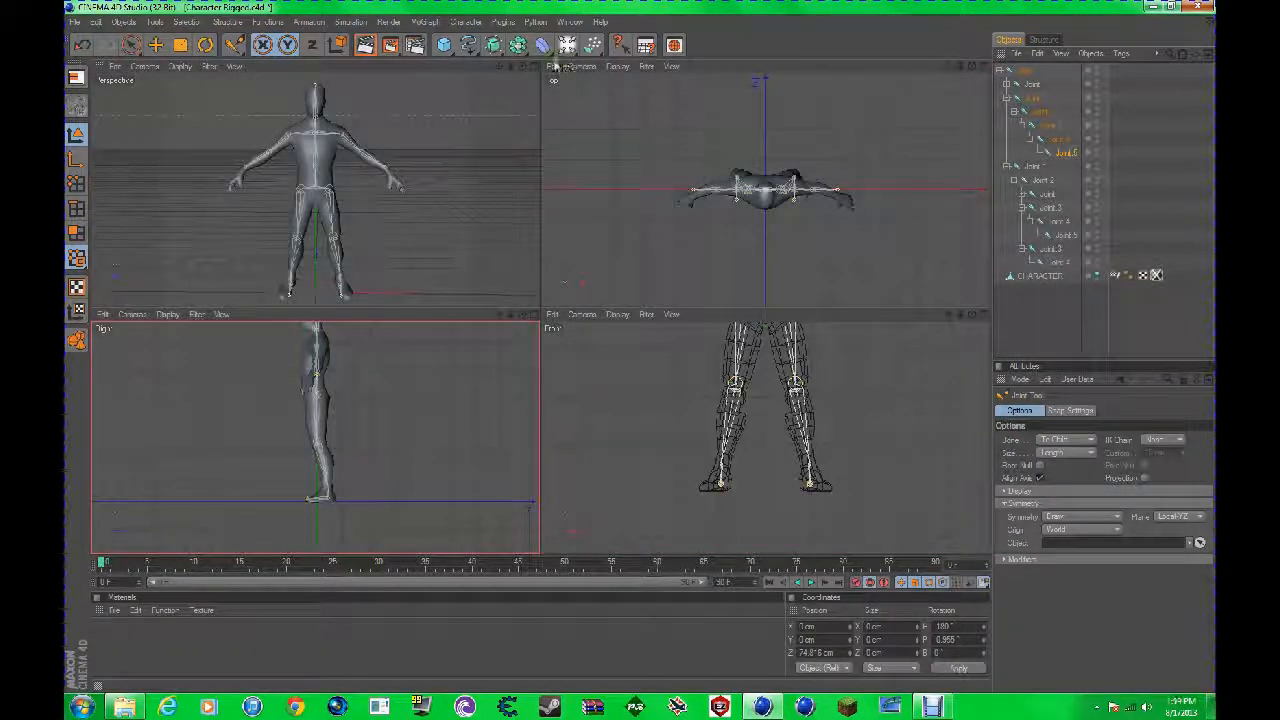
# Step: In the top view, move the mirrored toe-tip joints outward so that the foot bones point along the feet
pyautogui.click(535, 65)
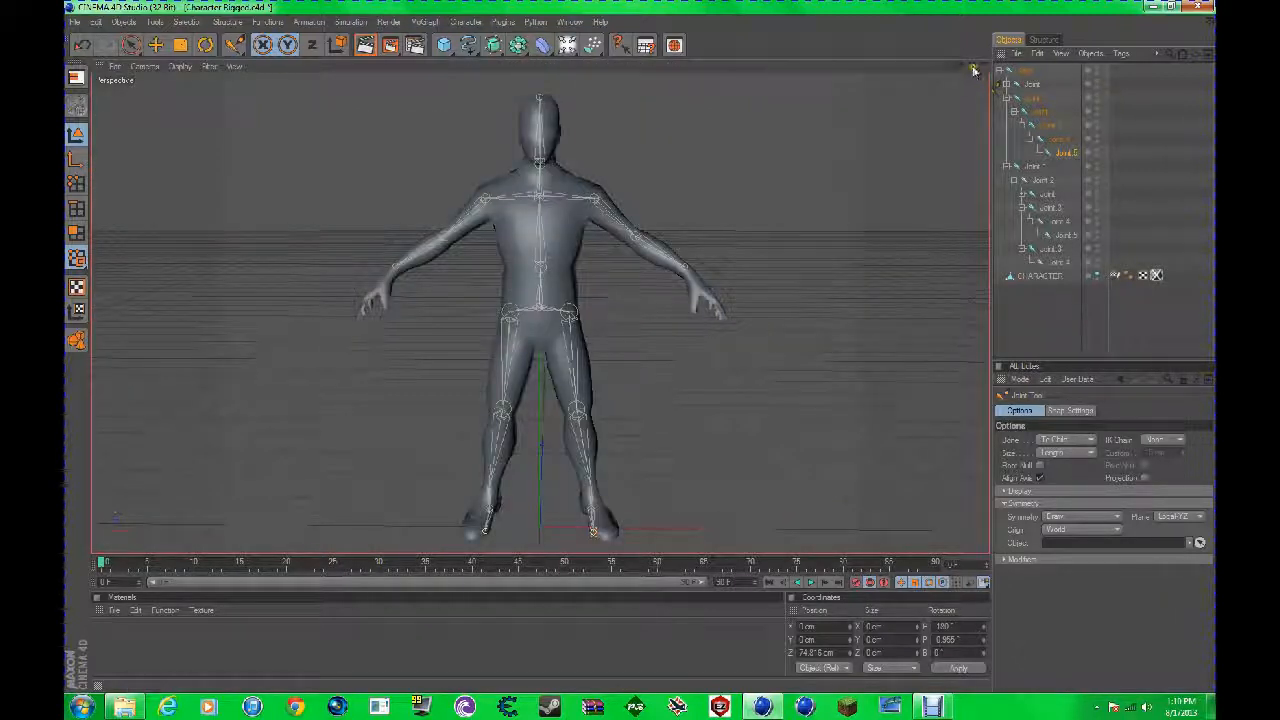
pyautogui.moveTo(640, 349)
pyautogui.keyDown('alt'); pyautogui.mouseDown()
pyautogui.moveTo(626, 346)
pyautogui.moveTo(645, 349)
pyautogui.mouseUp(); pyautogui.keyUp('alt')
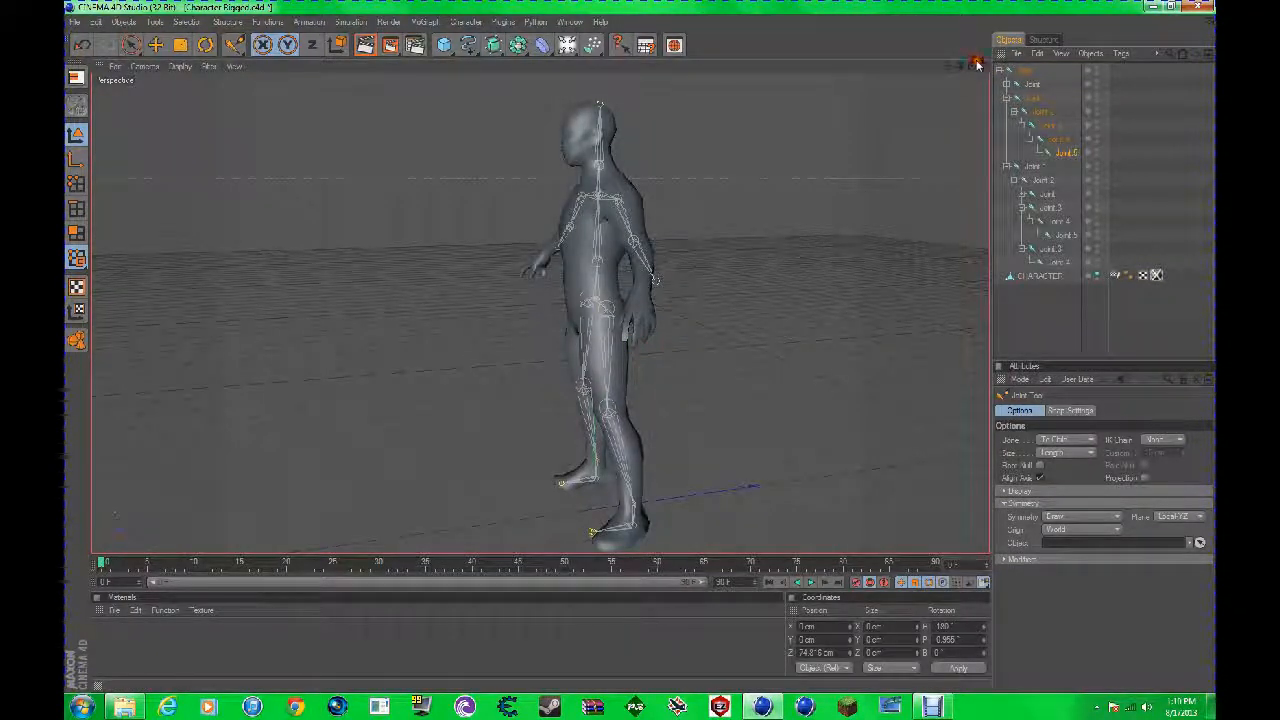
pyautogui.click(978, 64)
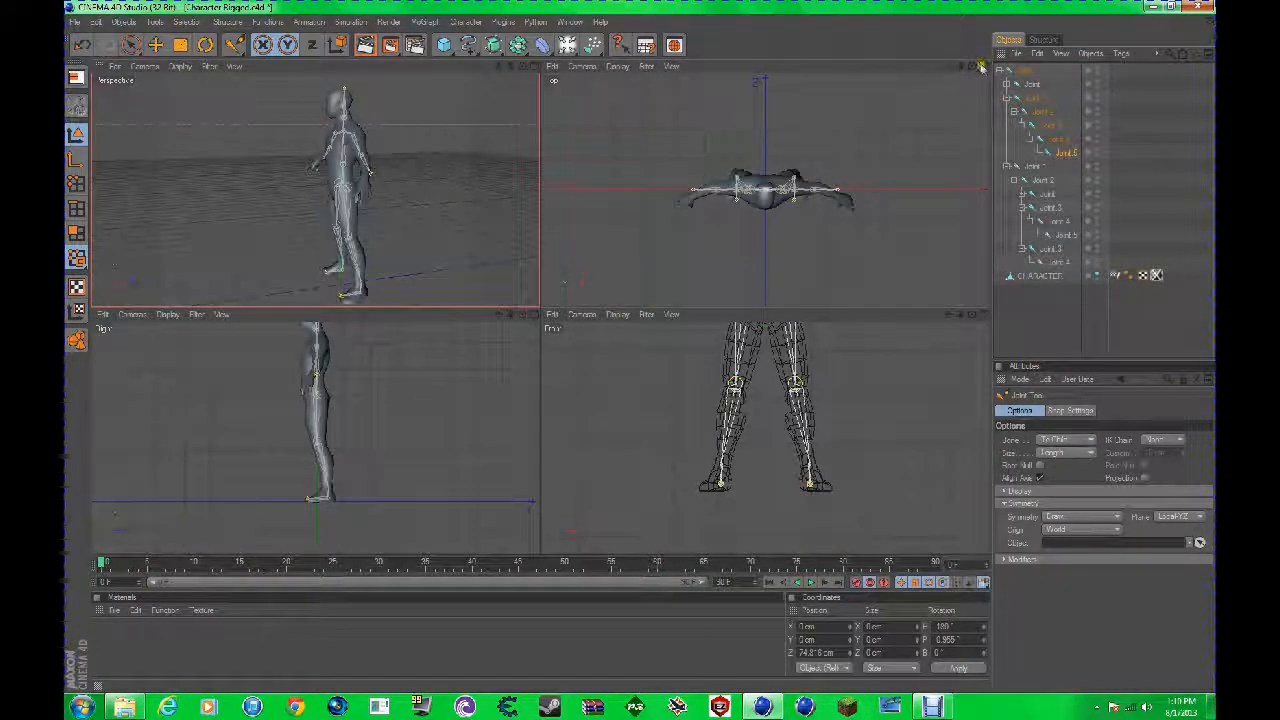
pyautogui.click(980, 65)
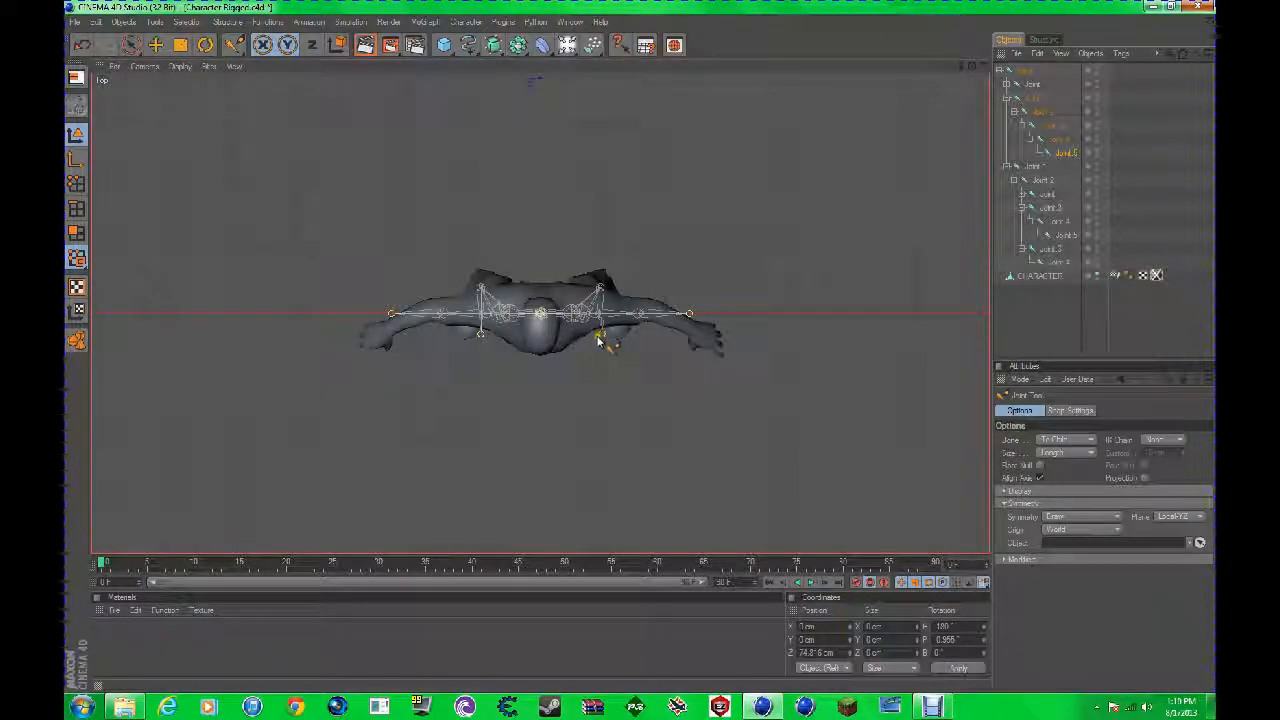
pyautogui.moveTo(599, 338); pyautogui.dragTo(641, 349)
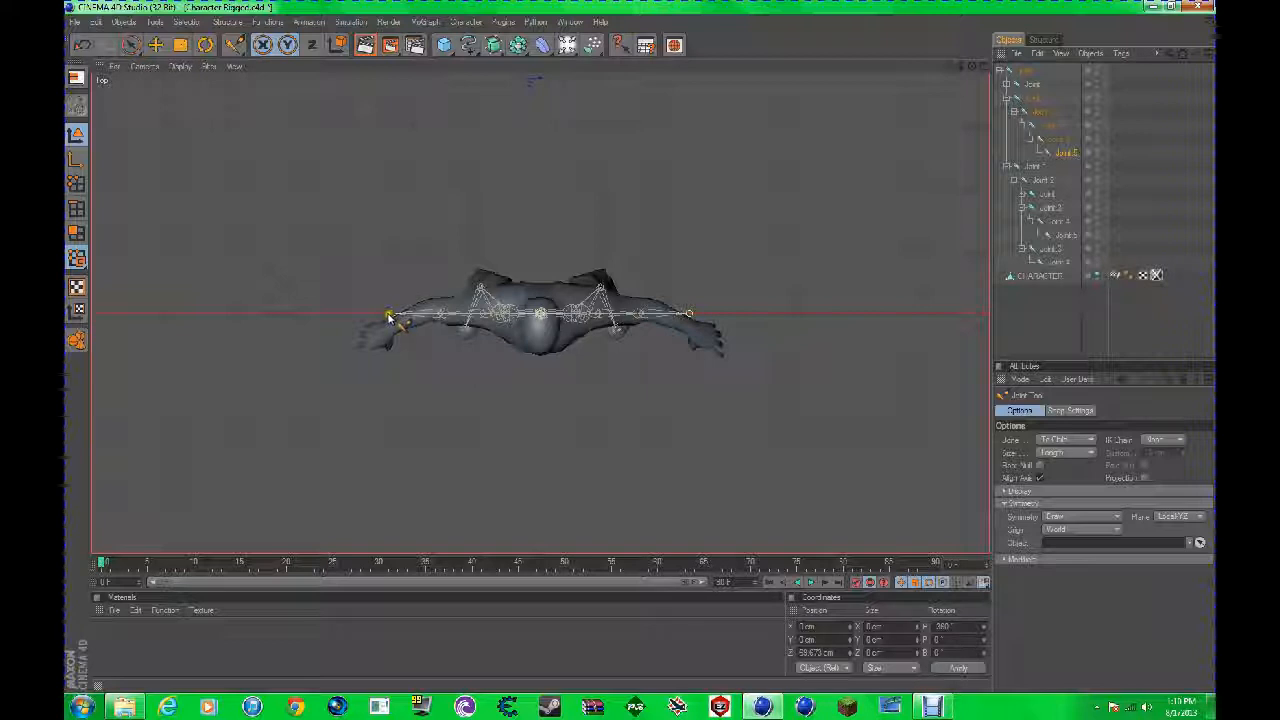
# Step: Move the mirrored wrist joints forward and the elbow joints slightly back in the top view so the bones follow the arms
pyautogui.moveTo(388, 317); pyautogui.dragTo(436, 303)
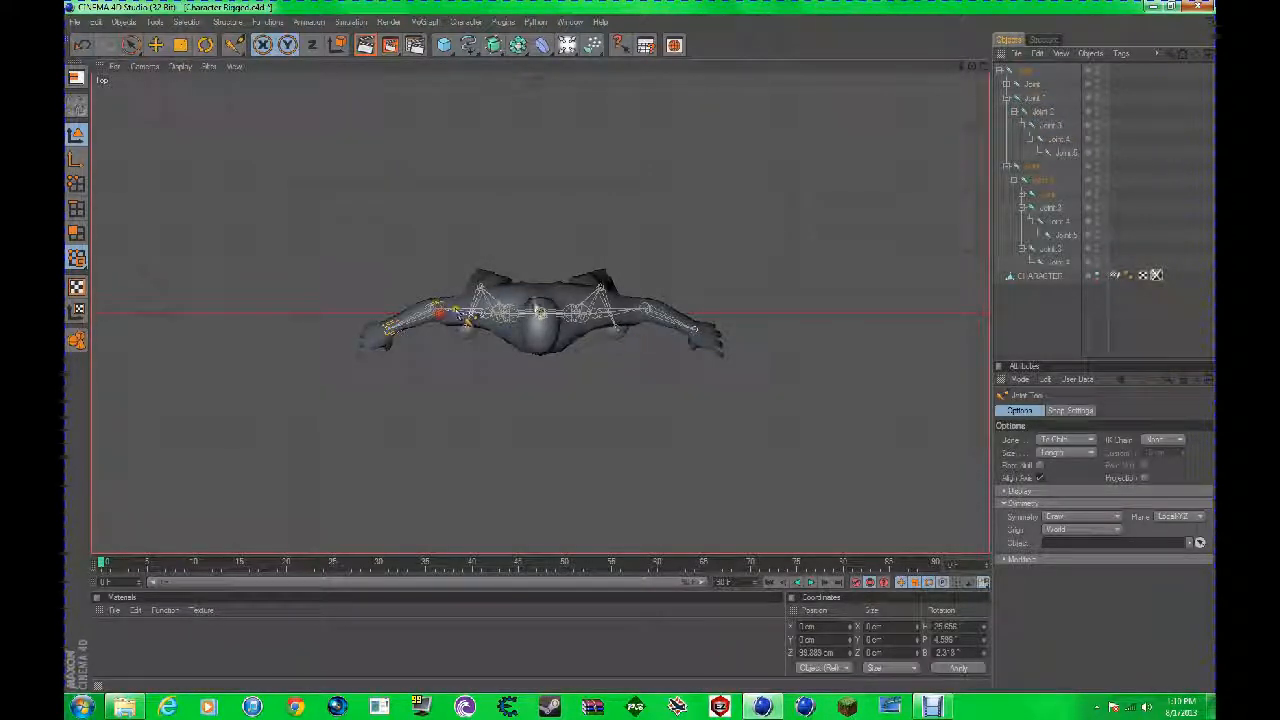
pyautogui.scroll(4, 436, 303)
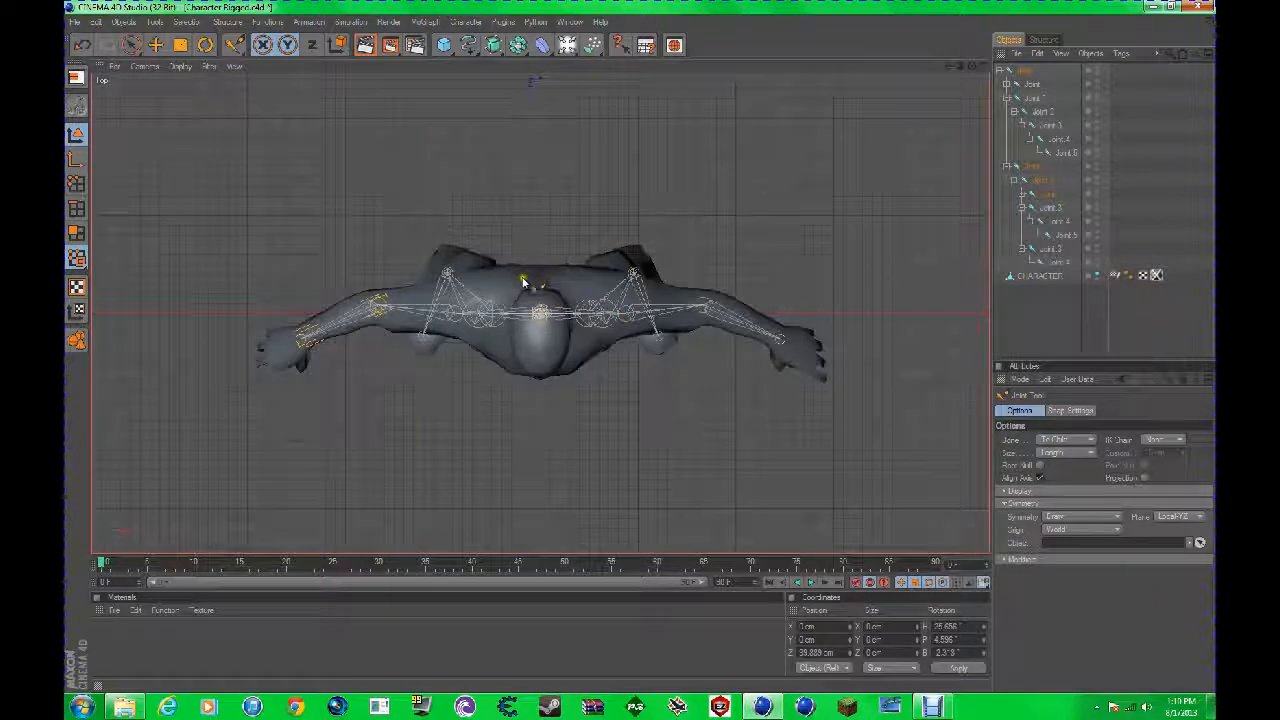
pyautogui.click(984, 66)
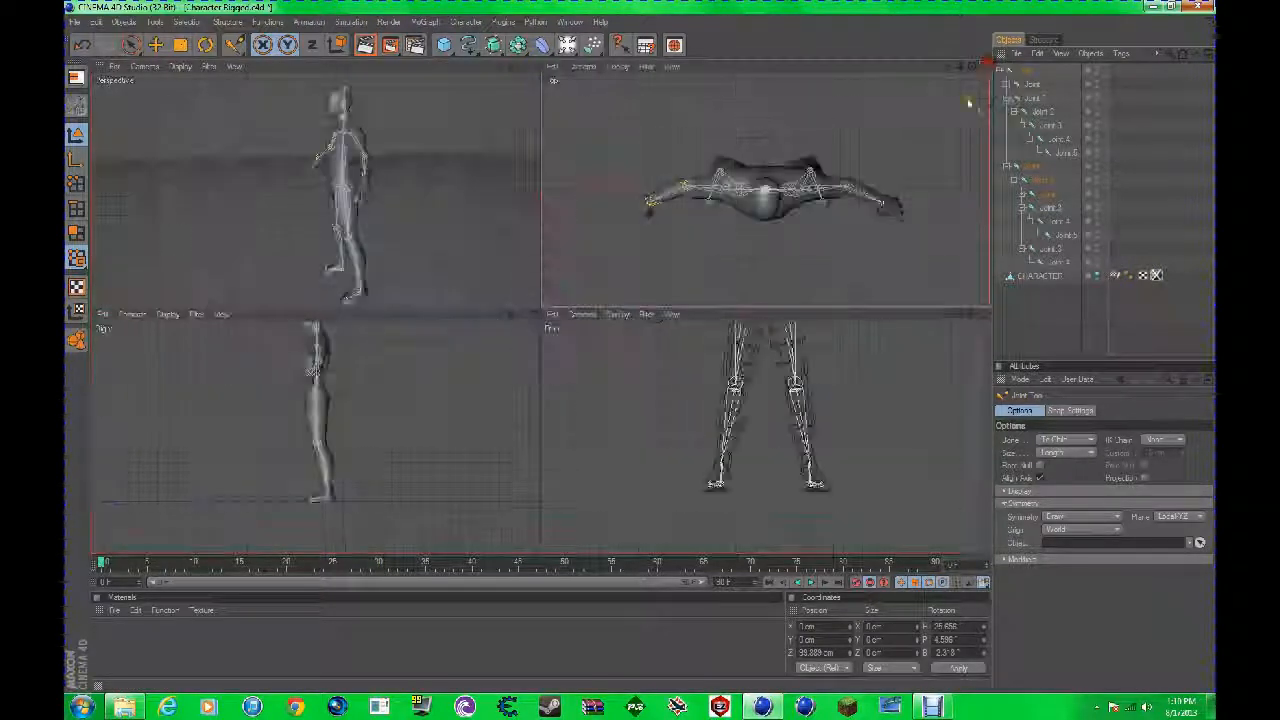
# Step: In the right view, adjust the knee, heel and toe-tip joints so that they sit inside the leg and foot
pyautogui.middleClick(510, 340)
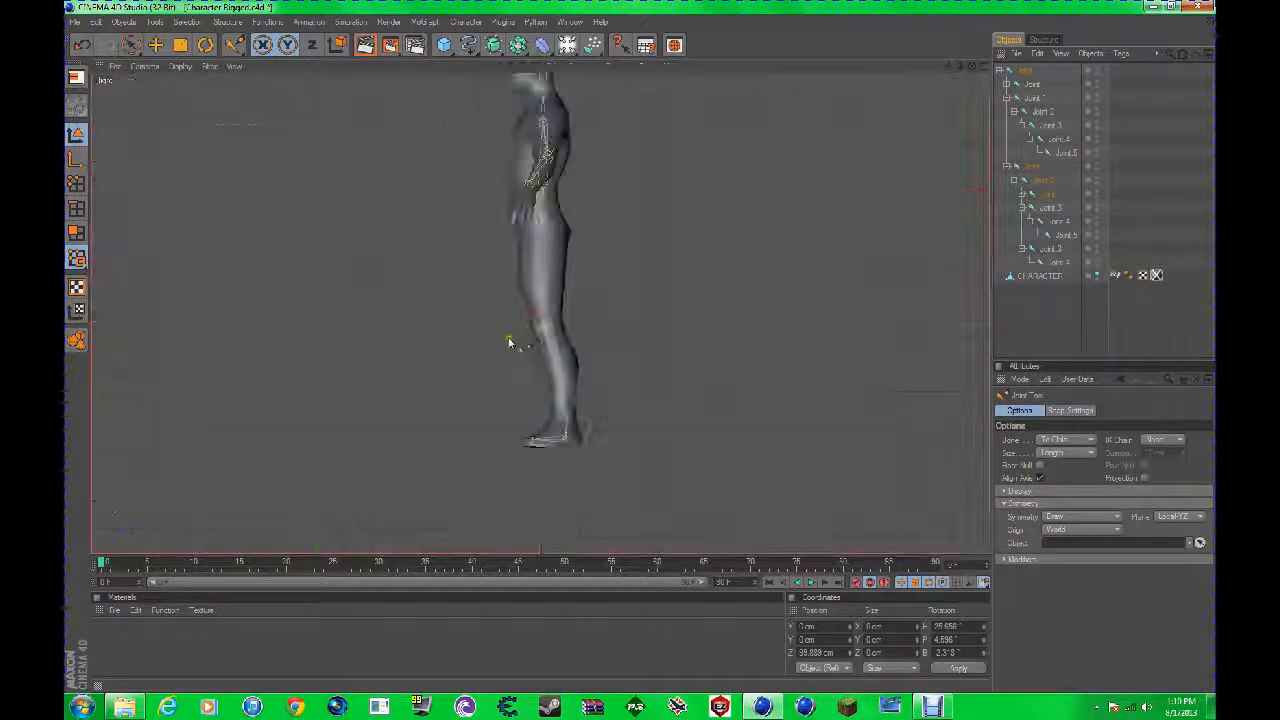
pyautogui.scroll(4, 510, 342)
pyautogui.click(640, 346)
pyautogui.click(549, 321)
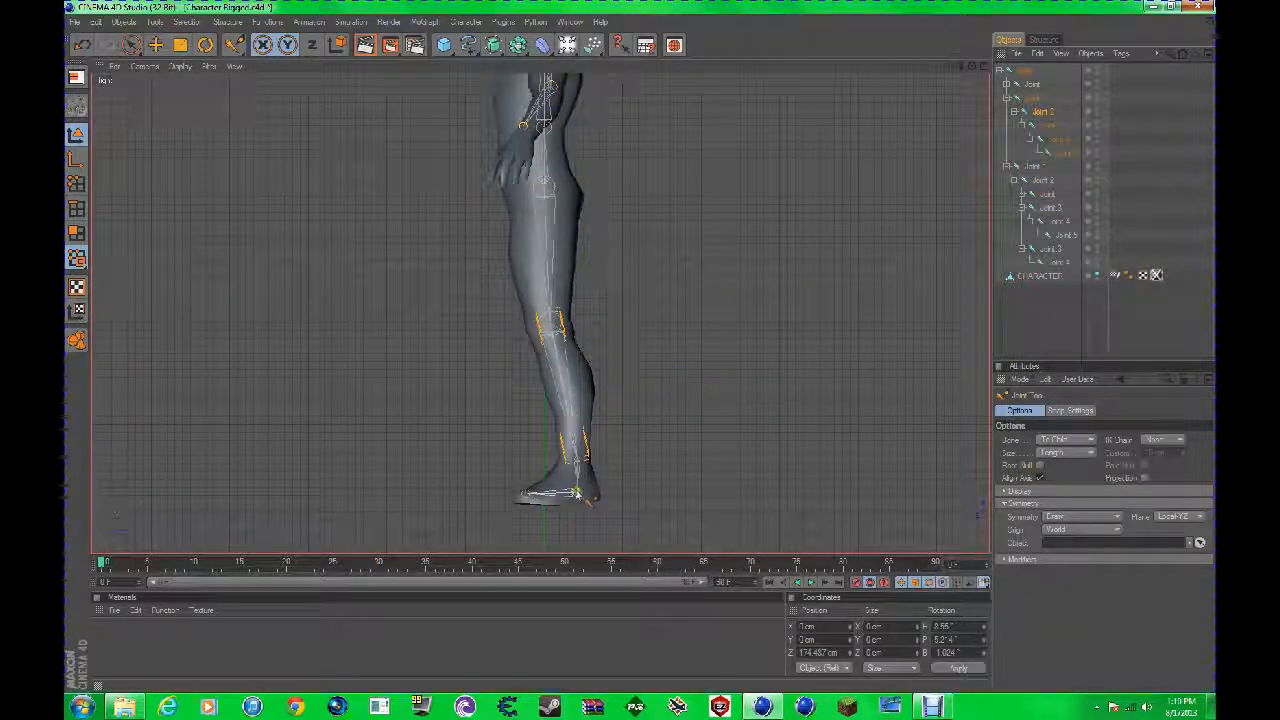
pyautogui.click(576, 492)
pyautogui.click(526, 495)
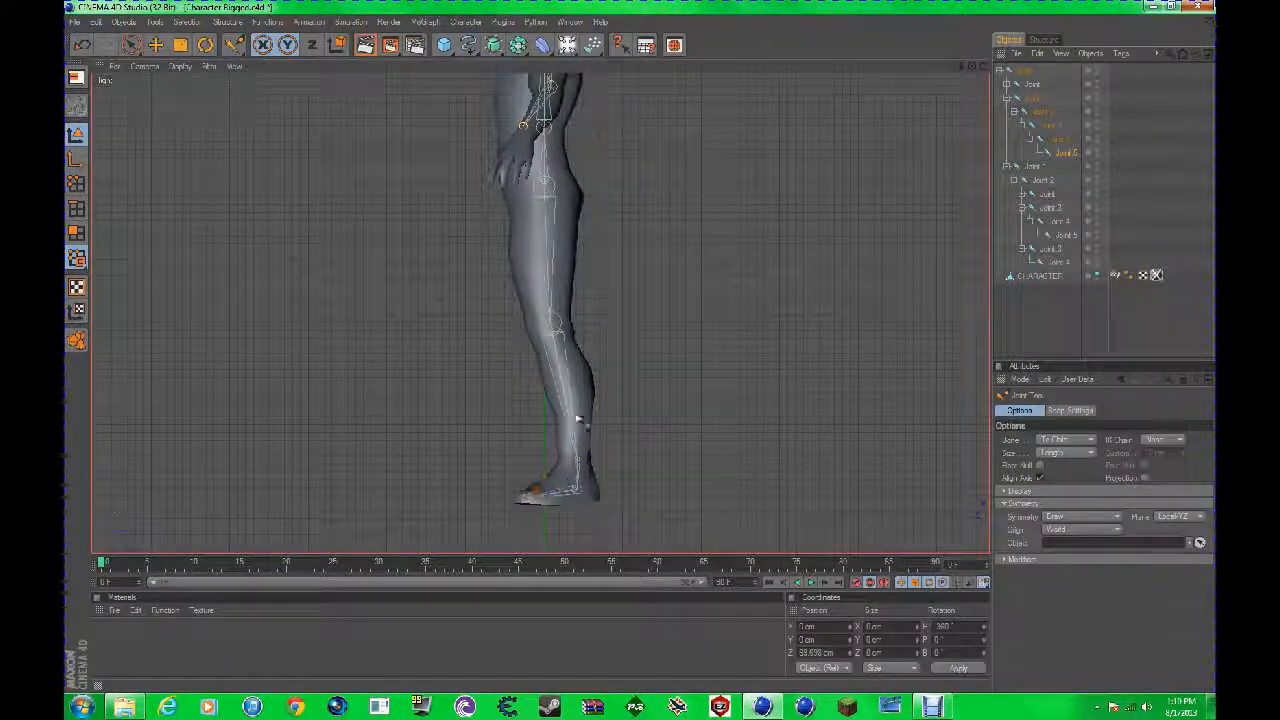
# Step: Undo the pelvis joint change and shift the hip joint slightly back inside the upper thigh in the side view
pyautogui.click(543, 189)
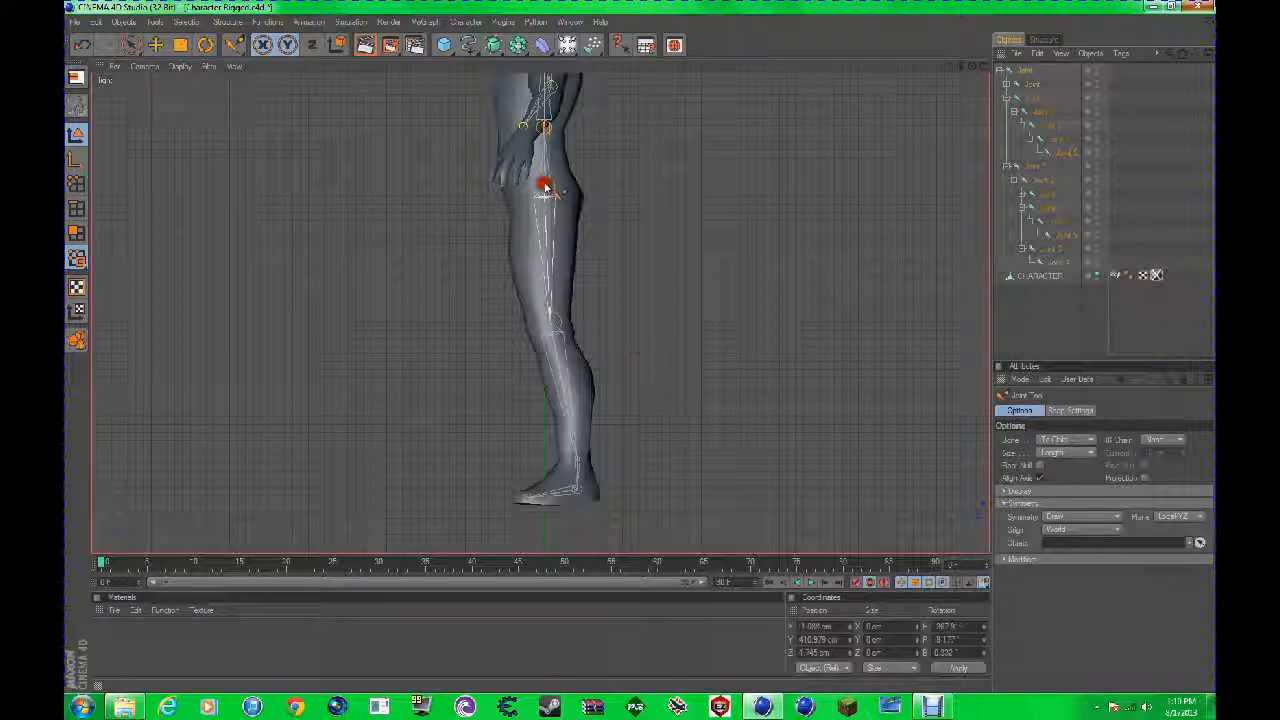
pyautogui.hotkey('ctrl', 'z')
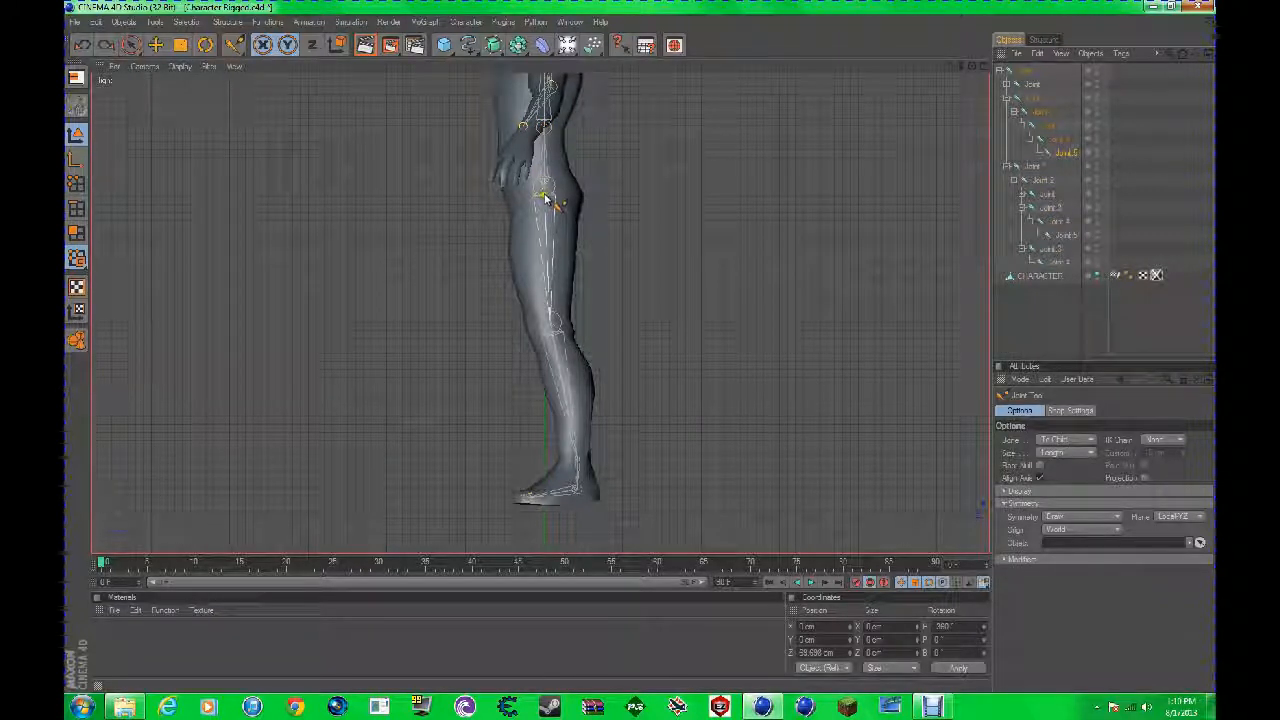
pyautogui.click(640, 347)
pyautogui.moveTo(553, 203); pyautogui.dragTo(548, 191)
# Step: Move the head-top joint forward to the crown and the neck joint slightly back and down in the side view
pyautogui.moveTo(949, 67); pyautogui.dragTo(970, 226)
pyautogui.scroll(3, 837, 103)
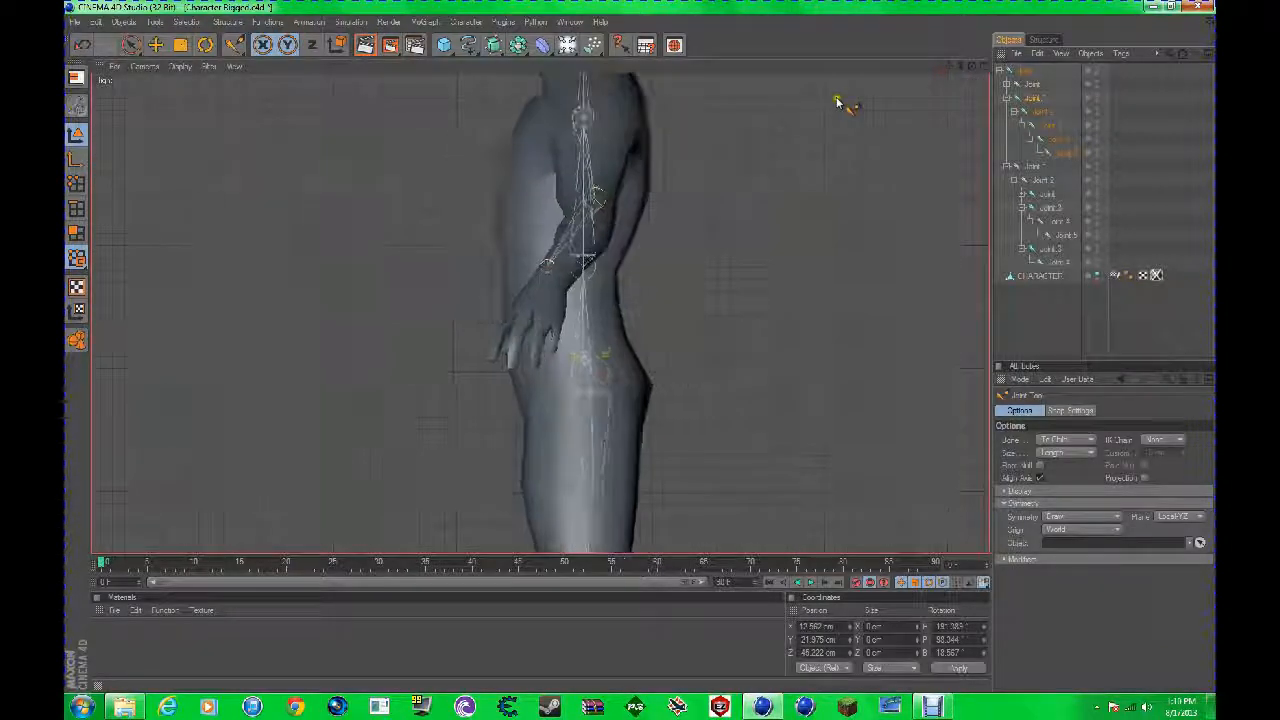
pyautogui.moveTo(946, 66); pyautogui.dragTo(953, 161)
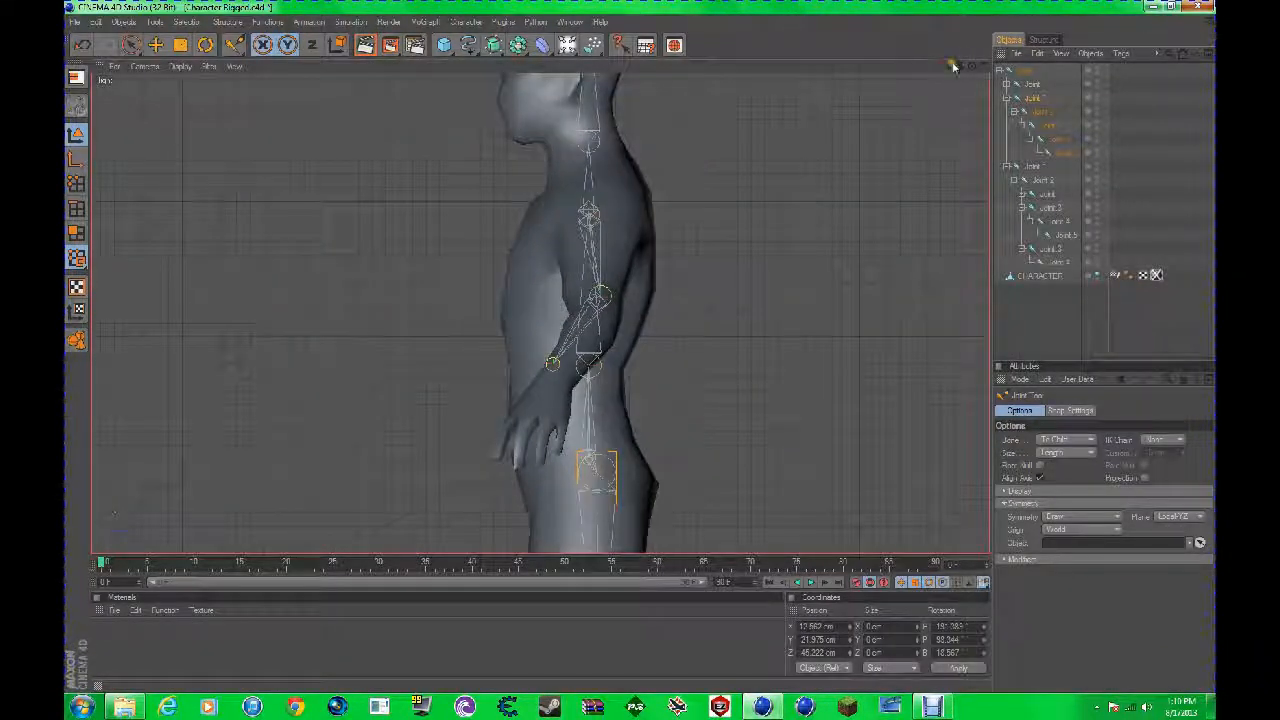
pyautogui.moveTo(949, 65); pyautogui.dragTo(938, 158)
pyautogui.moveTo(577, 99); pyautogui.dragTo(550, 101)
pyautogui.moveTo(576, 236); pyautogui.dragTo(583, 250)
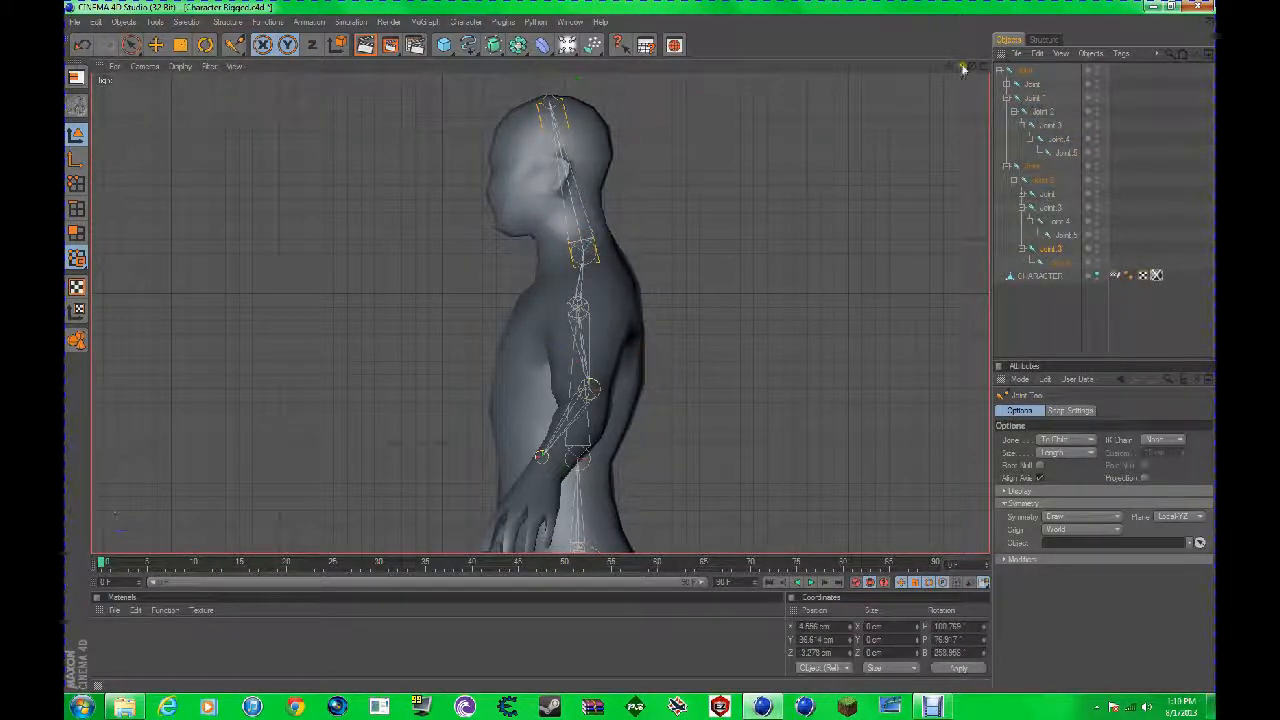
# Step: In the side view, move the upper chest joint back toward the upper back and fit the wrist joint inside the forearm
pyautogui.moveTo(577, 458); pyautogui.dragTo(572, 457)
pyautogui.click(579, 457)
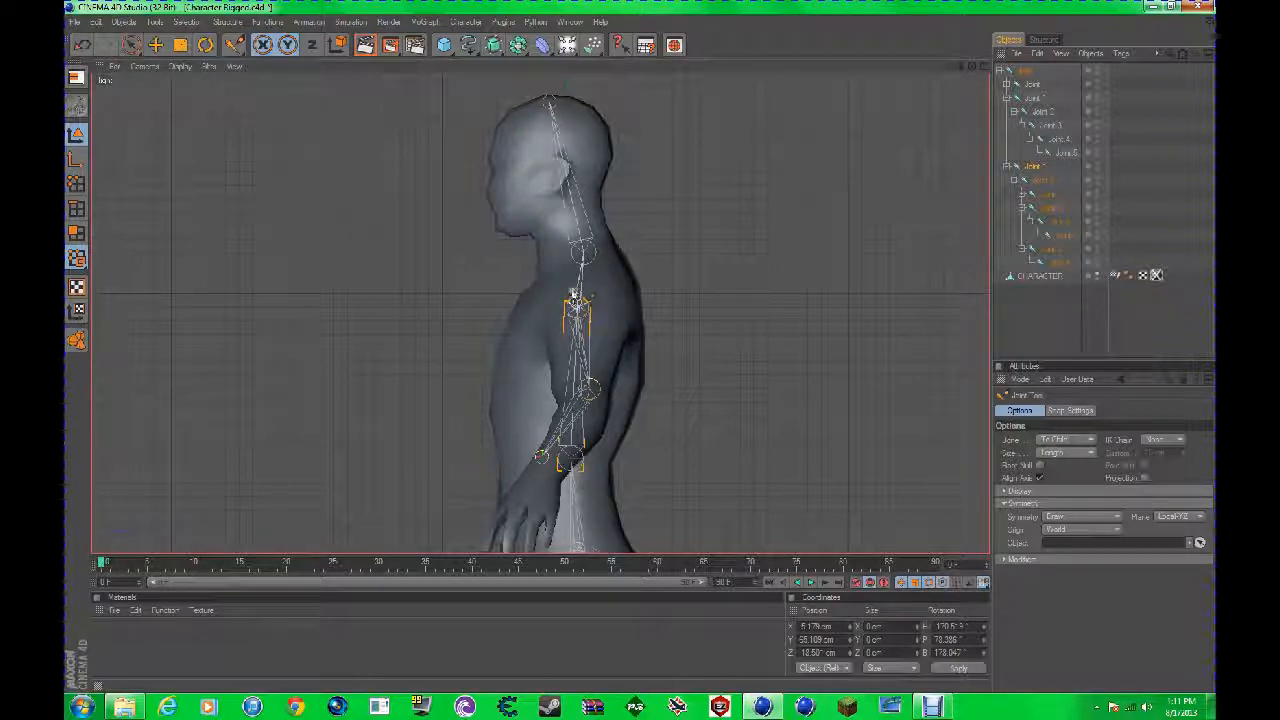
pyautogui.moveTo(640, 347); pyautogui.dragTo(640, 347)
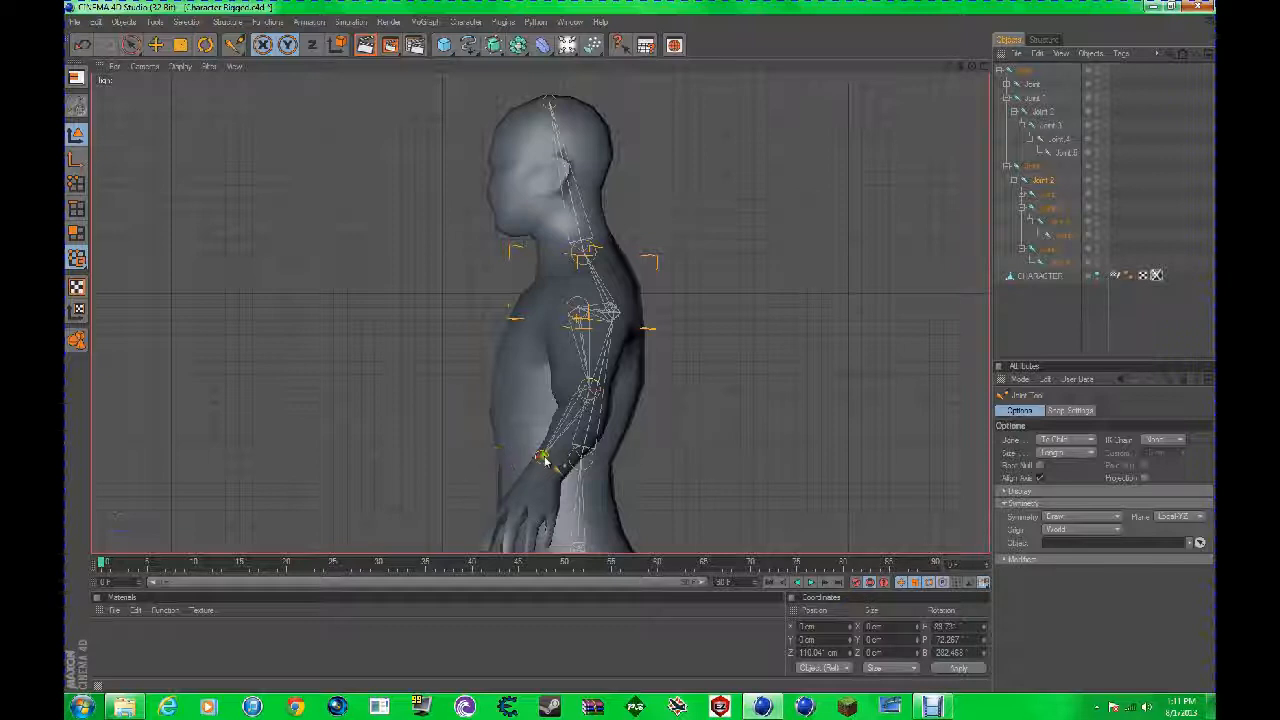
pyautogui.click(636, 342)
pyautogui.click(982, 67)
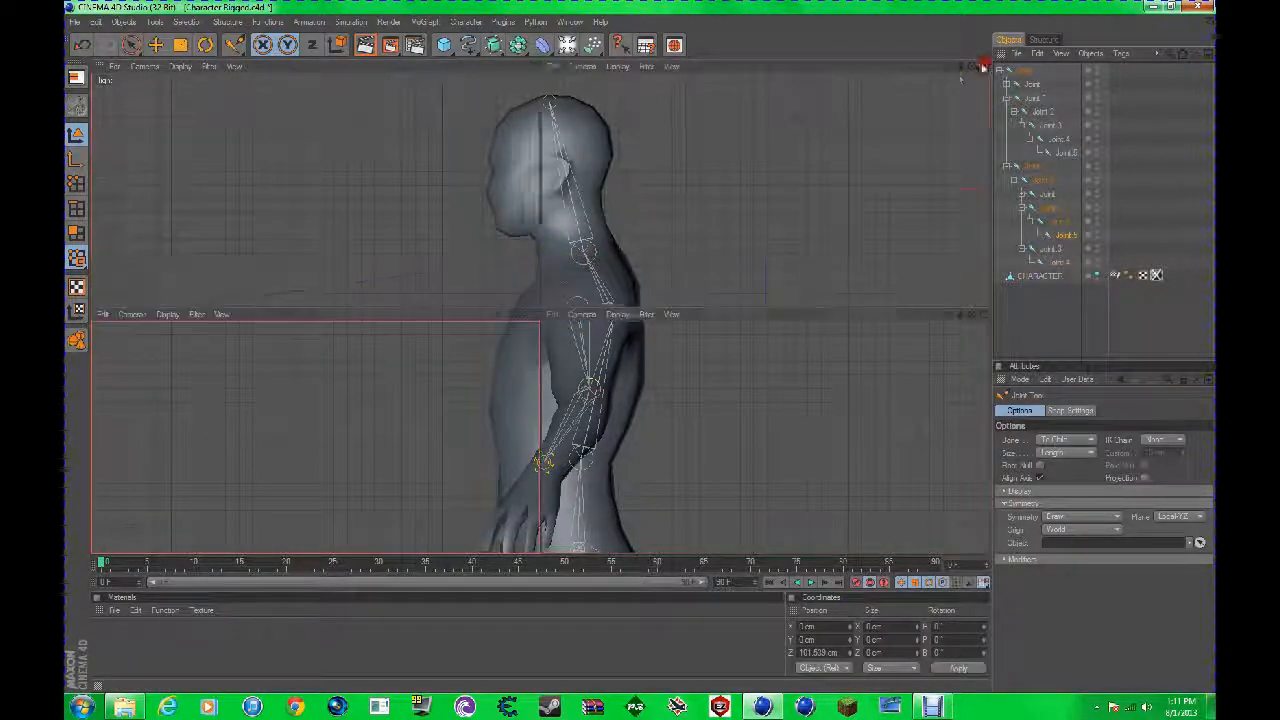
# Step: In the perspective view, reposition the elbow and wrist joints so that they sit inside the arm
pyautogui.click(535, 65)
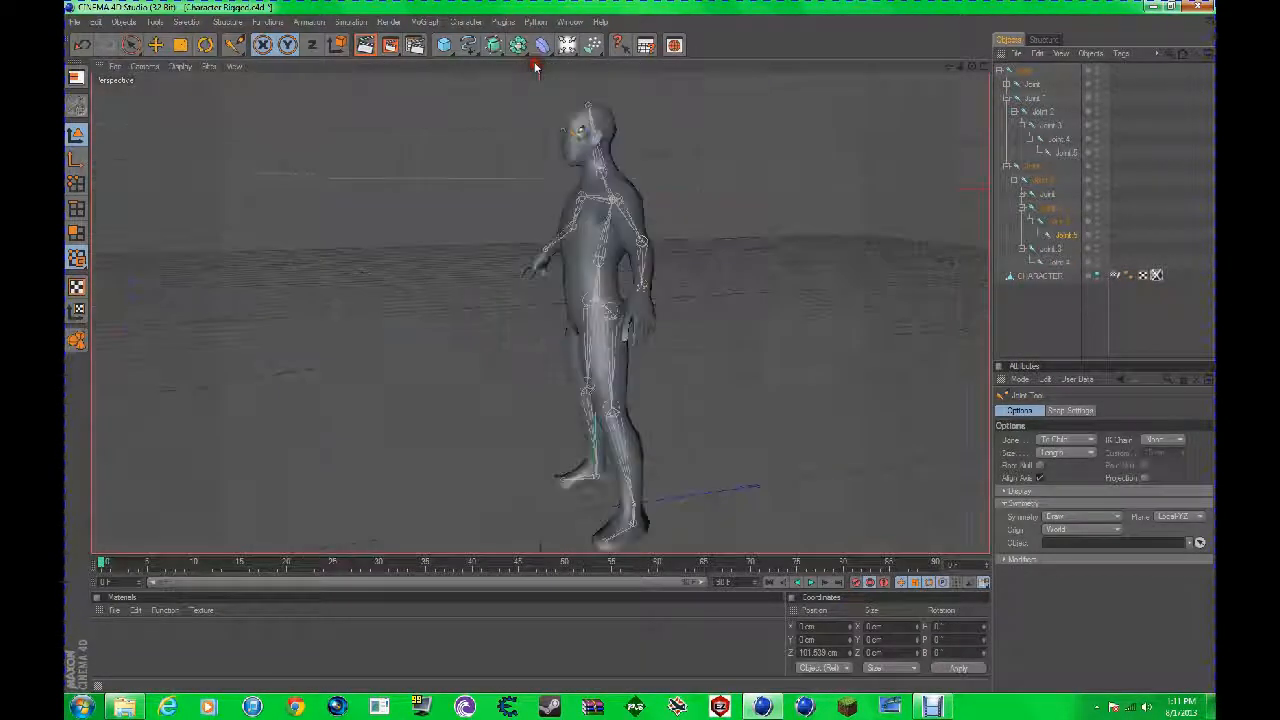
pyautogui.scroll(4, 640, 120)
pyautogui.moveTo(972, 66); pyautogui.dragTo(642, 348)
pyautogui.scroll(-5, 866, 184)
pyautogui.moveTo(971, 67); pyautogui.dragTo(641, 347)
pyautogui.scroll(5, 672, 270)
pyautogui.click(641, 347)
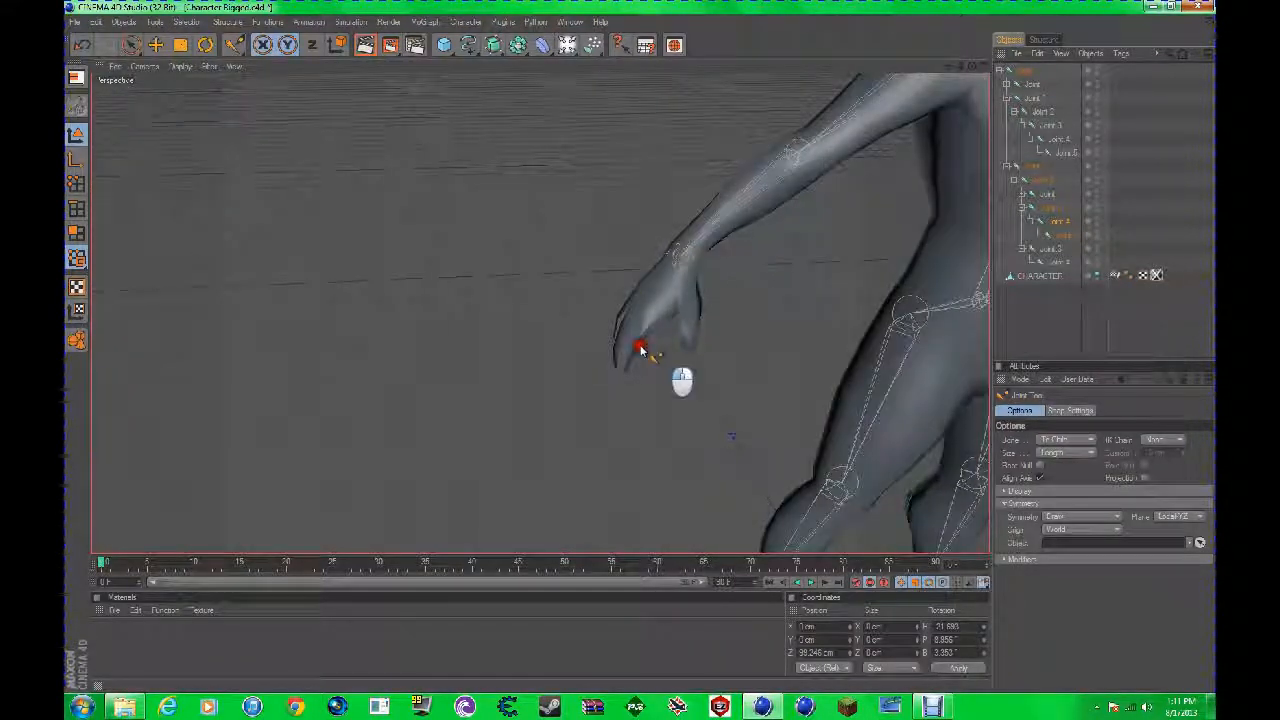
pyautogui.click(683, 244)
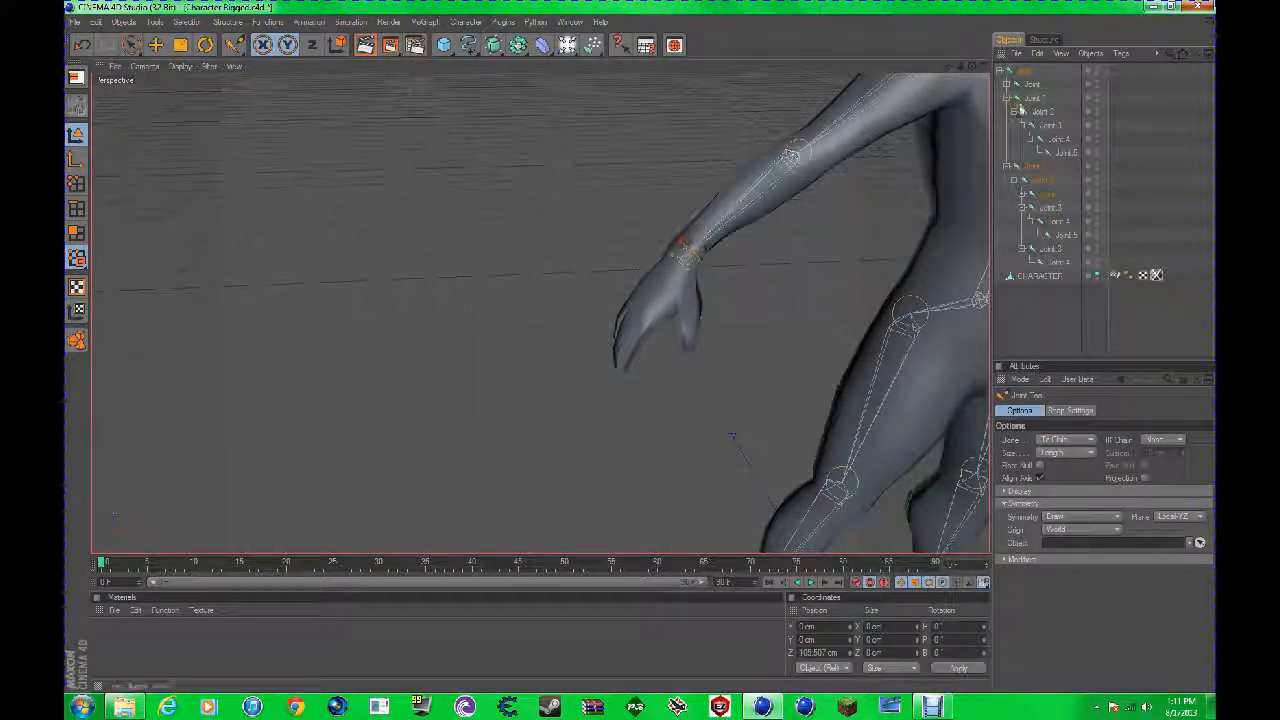
# Step: Fine-tune the wrist joint's position at the base of the hand in the front view, and return to the perspective view
pyautogui.click(980, 76)
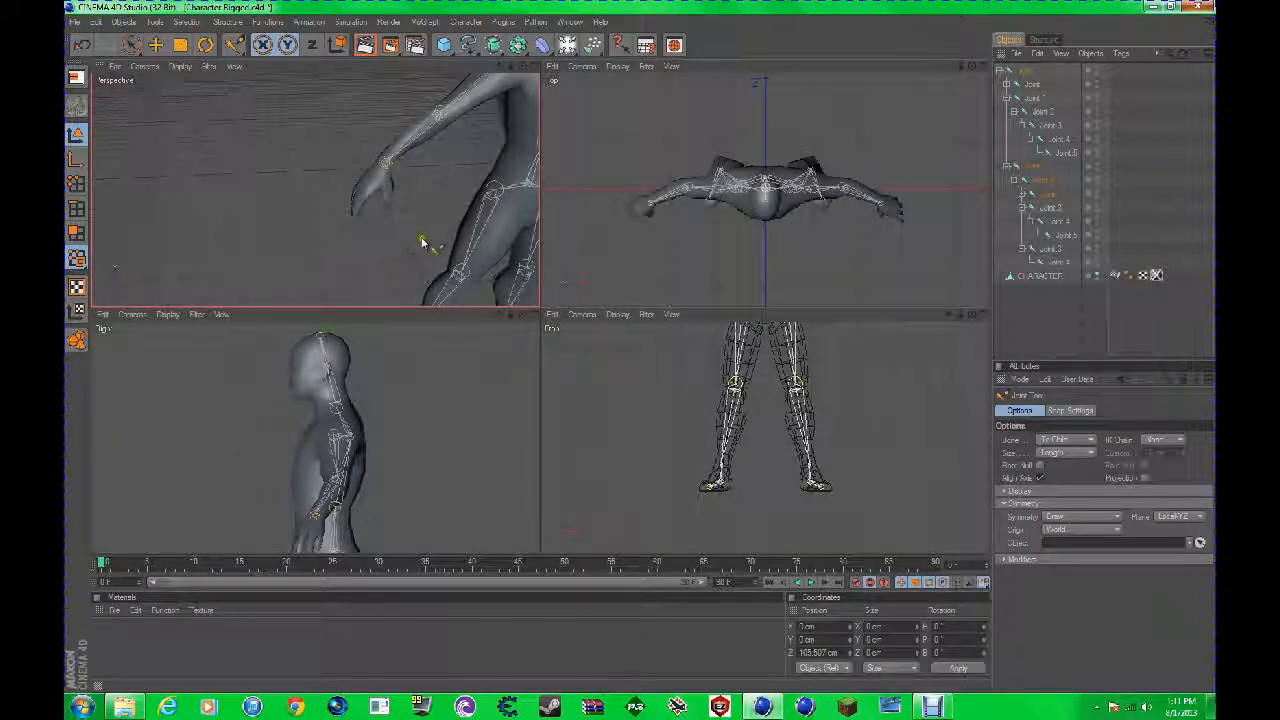
pyautogui.click(980, 315)
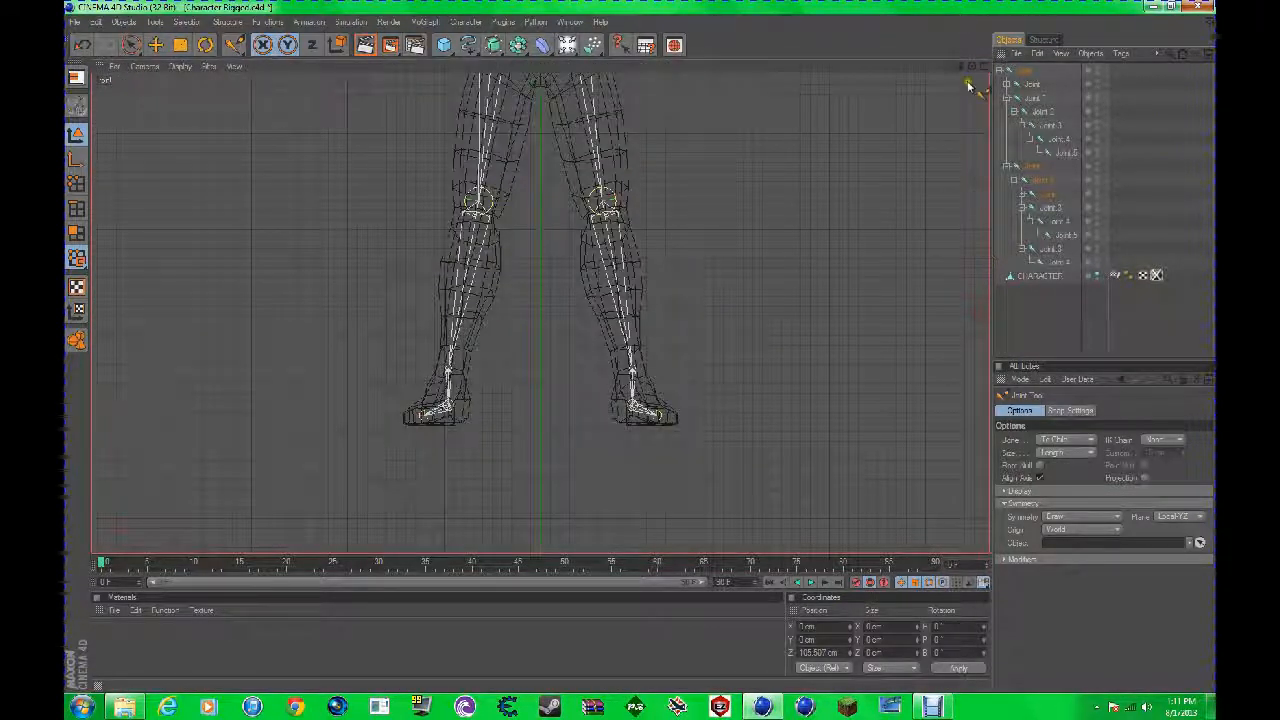
pyautogui.scroll(-4, 663, 372)
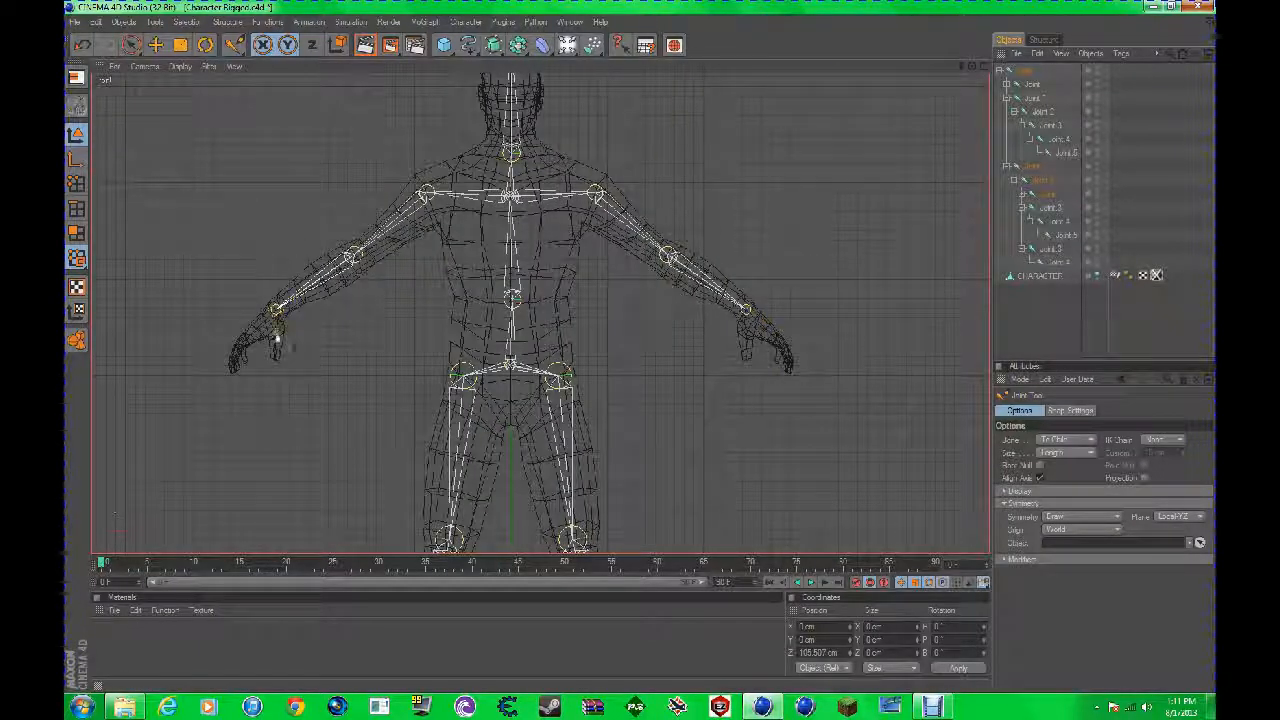
pyautogui.moveTo(275, 310); pyautogui.dragTo(277, 309)
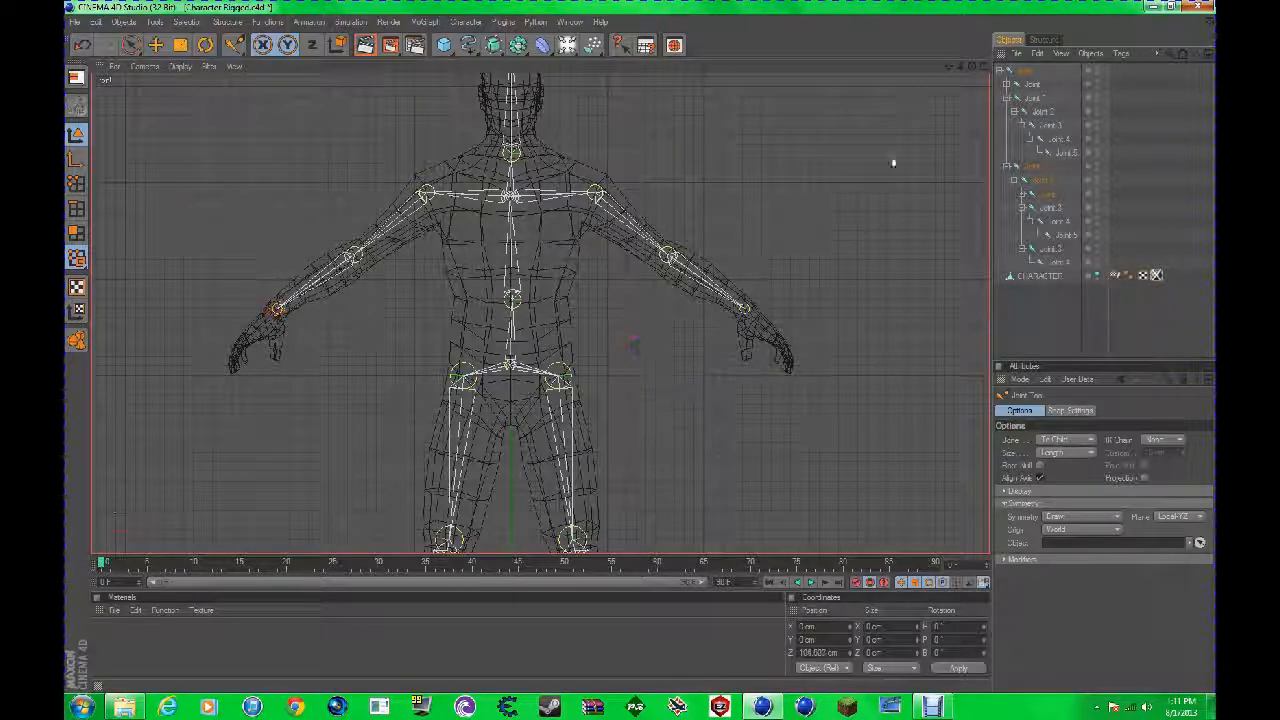
pyautogui.click(982, 66)
pyautogui.click(532, 66)
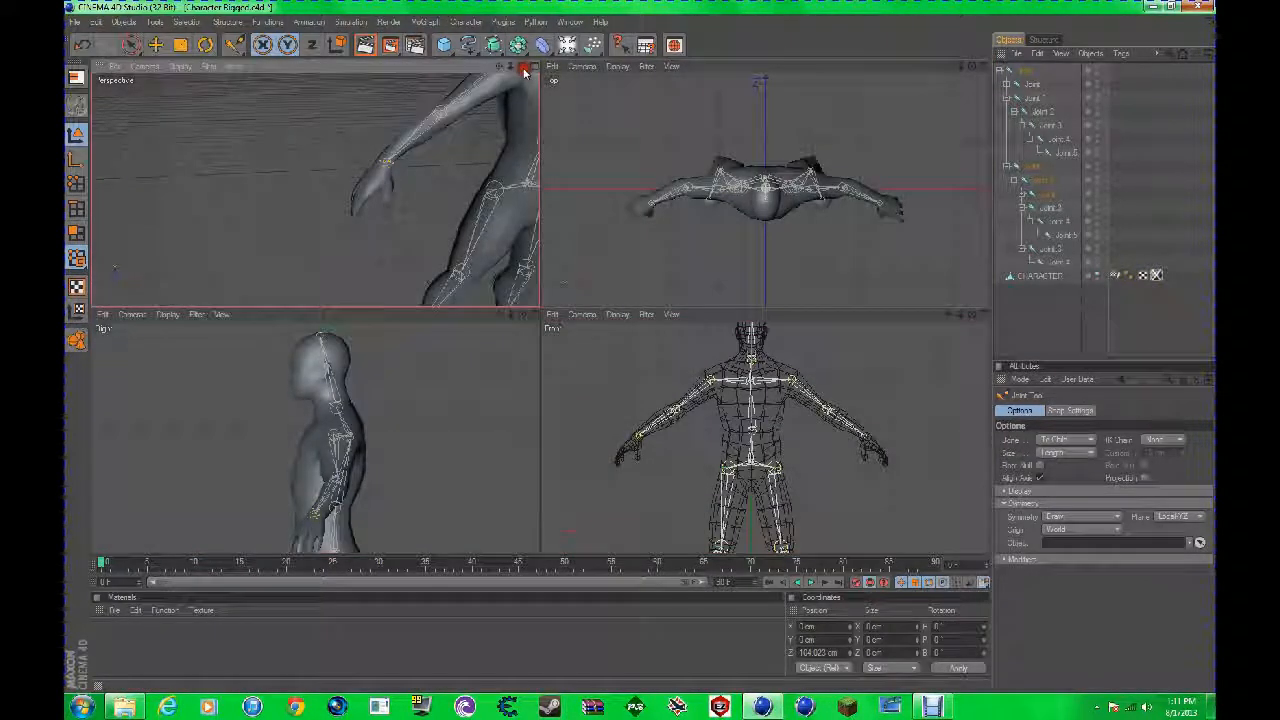
# Step: Hide the CHARACTER mesh to examine the bare skeleton from another angle, and show the mesh again
pyautogui.scroll(-5, 808, 247)
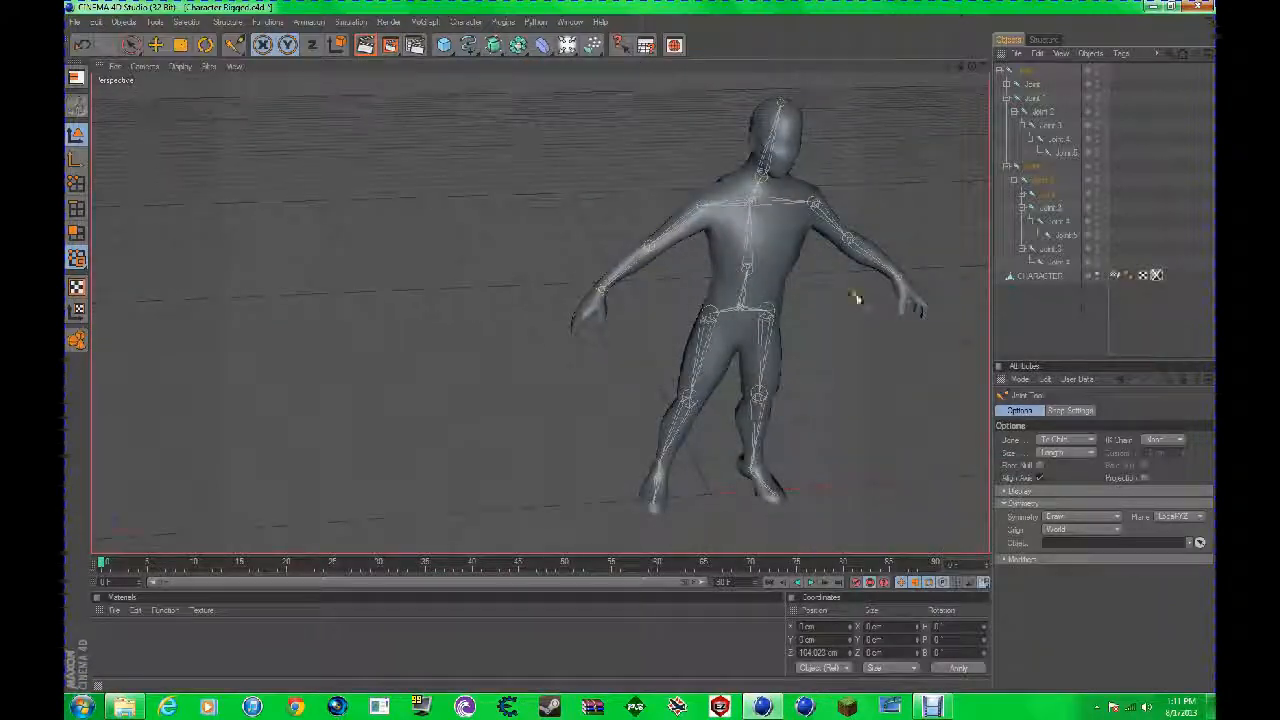
pyautogui.doubleClick(1097, 273)
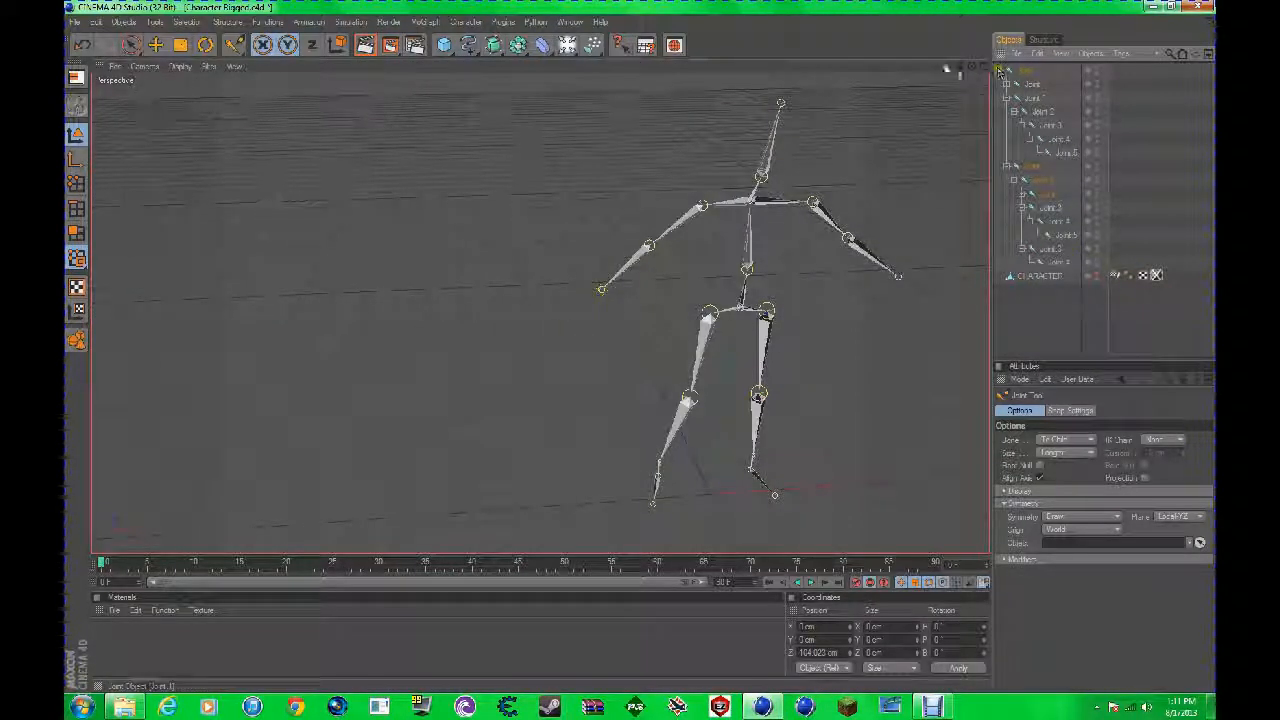
pyautogui.moveTo(948, 67); pyautogui.dragTo(470, 388)
pyautogui.moveTo(972, 66); pyautogui.dragTo(641, 345)
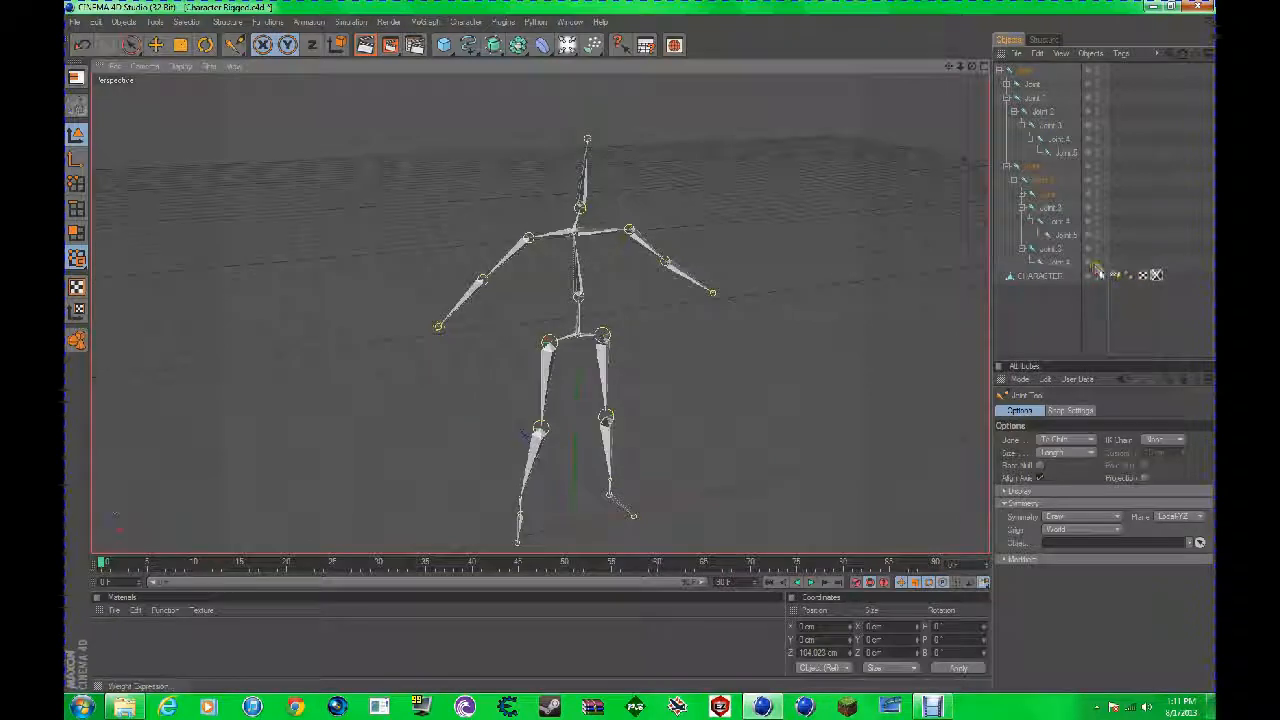
pyautogui.click(1097, 272)
# Step: Try rotating the knee joint of one leg with the Rotate tool, and clear the selection
pyautogui.click(1033, 72)
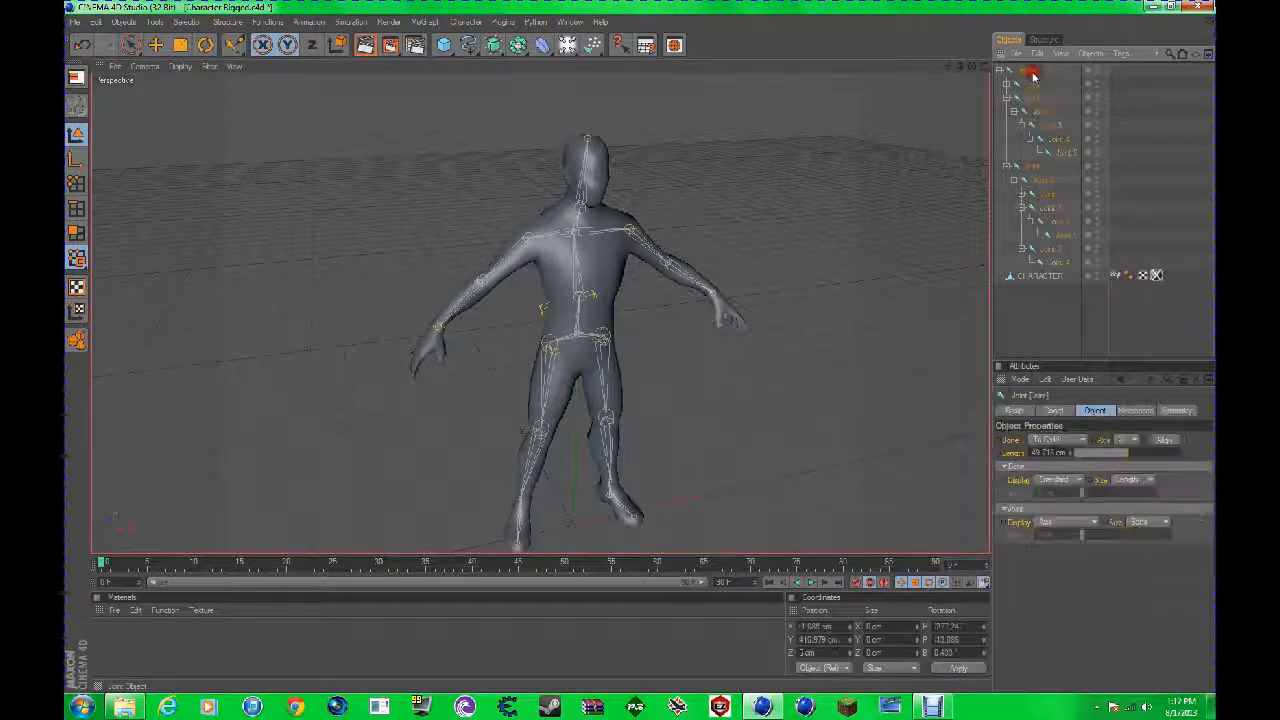
pyautogui.click(1049, 125)
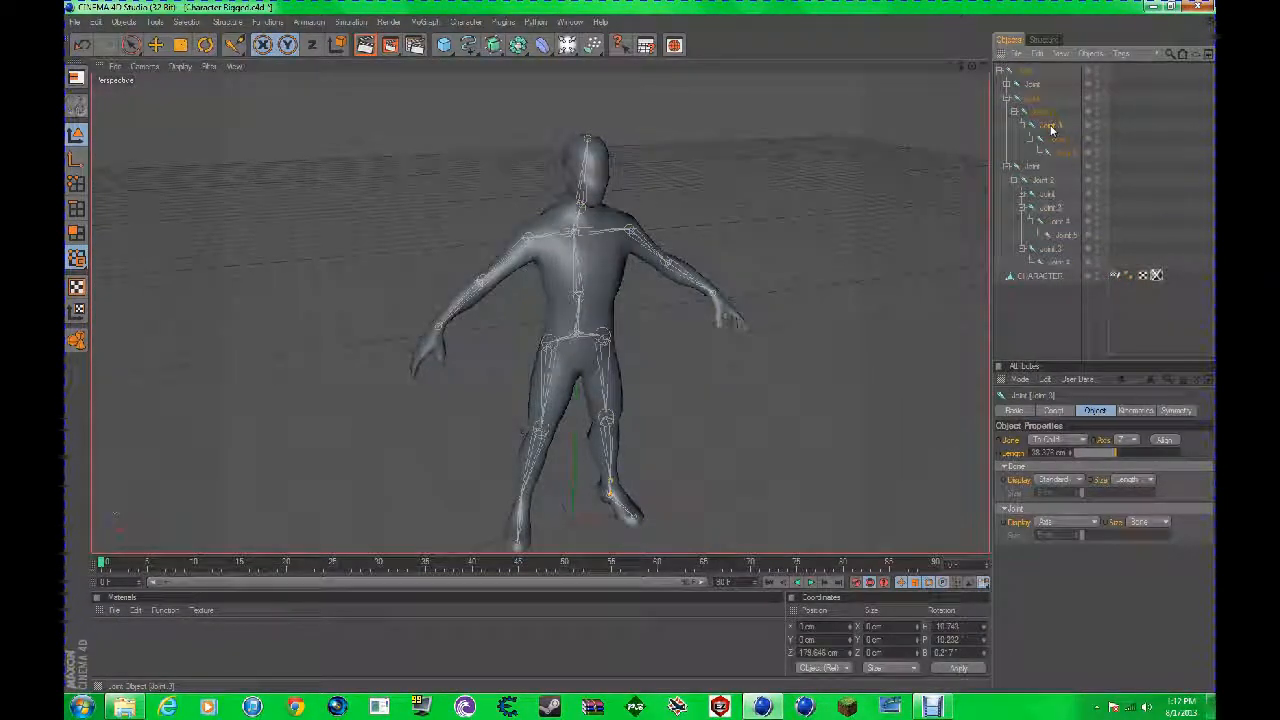
pyautogui.click(1046, 113)
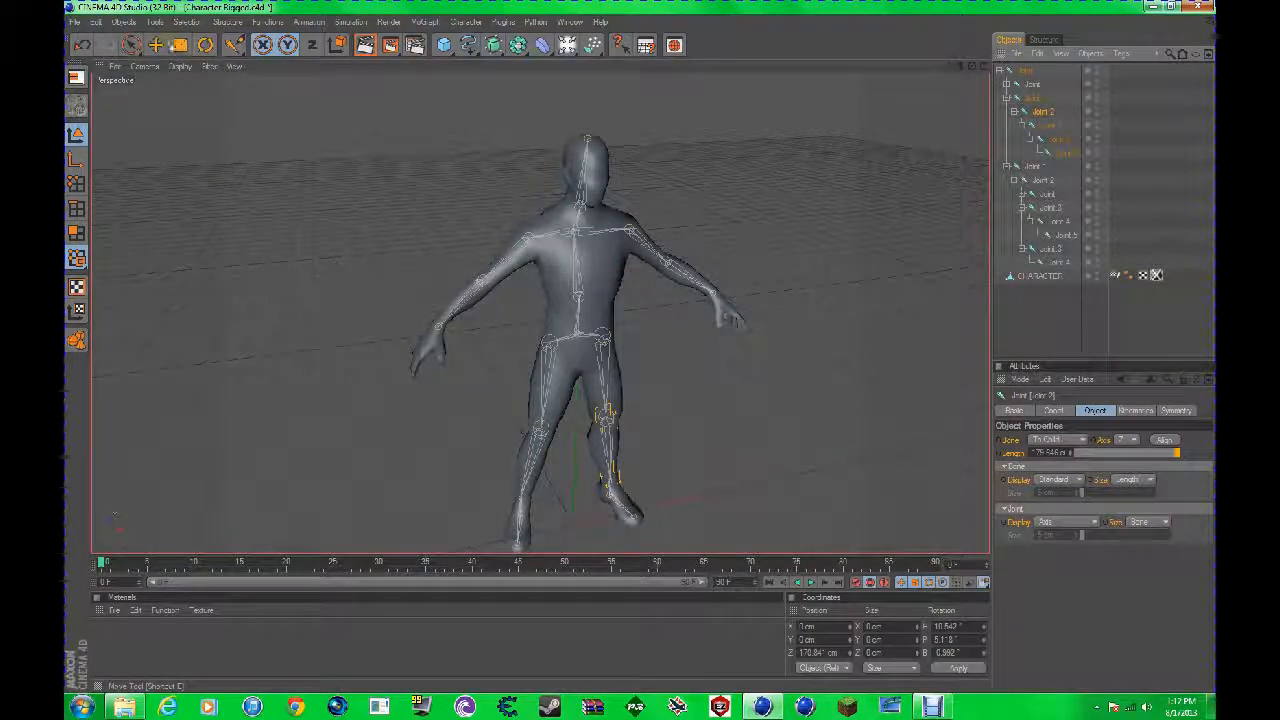
pyautogui.press('r')
pyautogui.moveTo(628, 424)
pyautogui.mouseDown()
pyautogui.moveTo(620, 352)
pyautogui.moveTo(632, 428)
pyautogui.mouseUp()
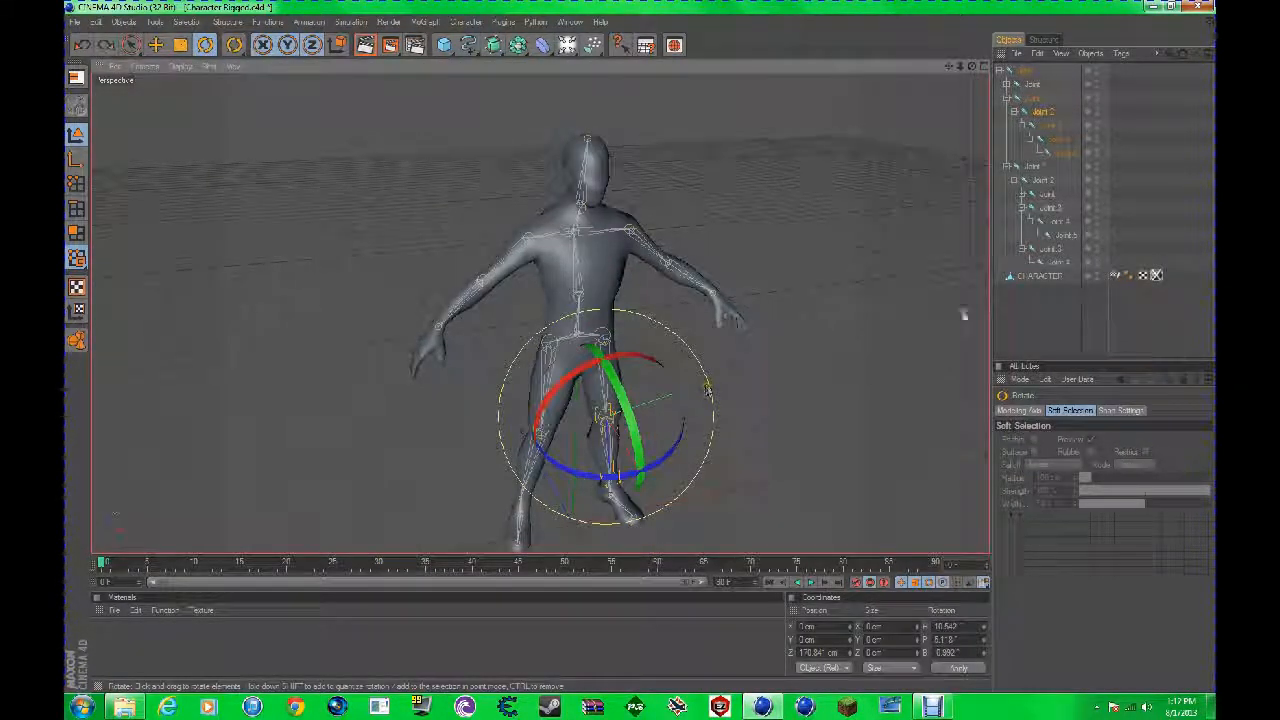
pyautogui.click(1016, 330)
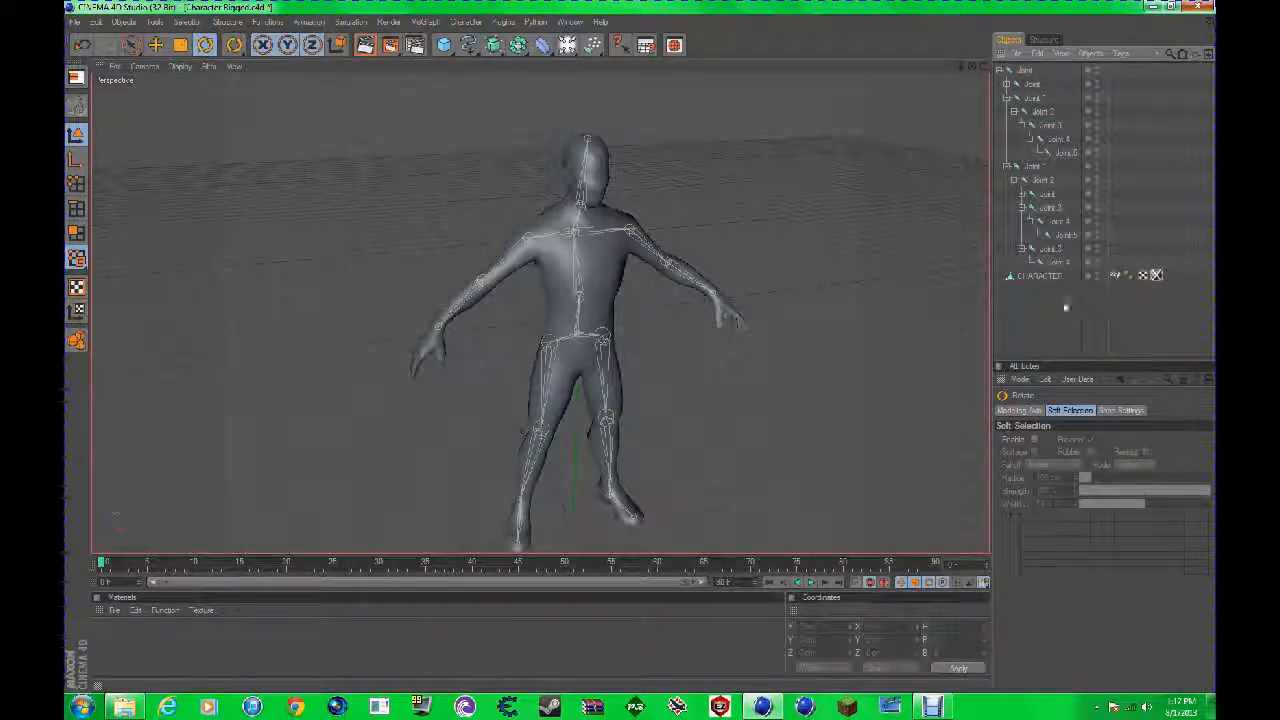
# Step: Try to bind the full joint hierarchy to the CHARACTER mesh with the Bind command, and clear the selection
pyautogui.click(999, 71)
pyautogui.click(999, 71)
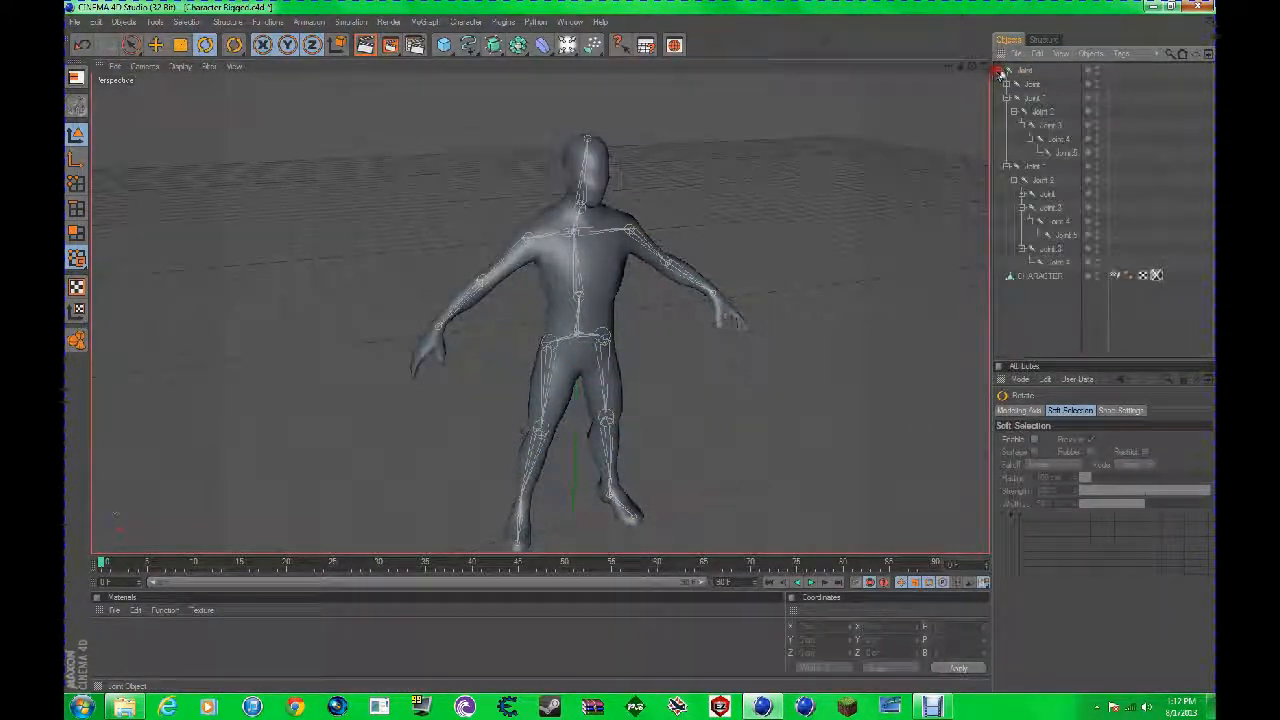
pyautogui.moveTo(1030, 207); pyautogui.dragTo(1028, 72)
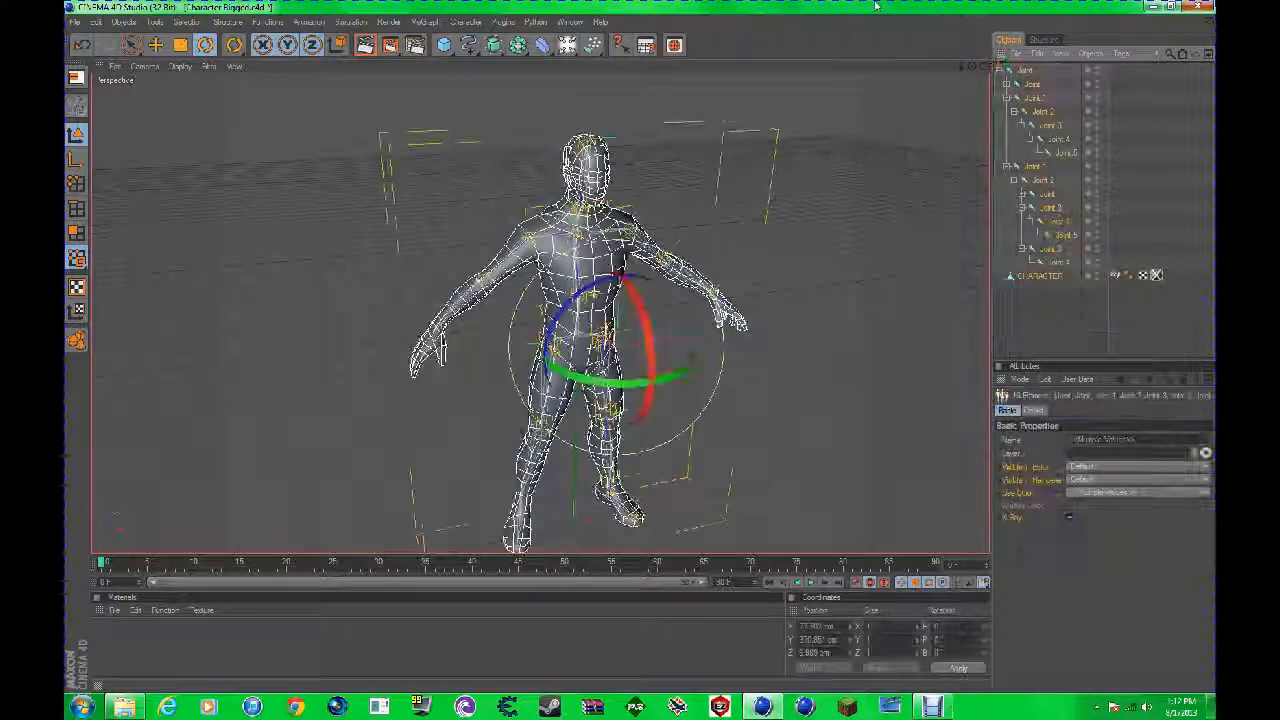
pyautogui.rightClick(1043, 218)
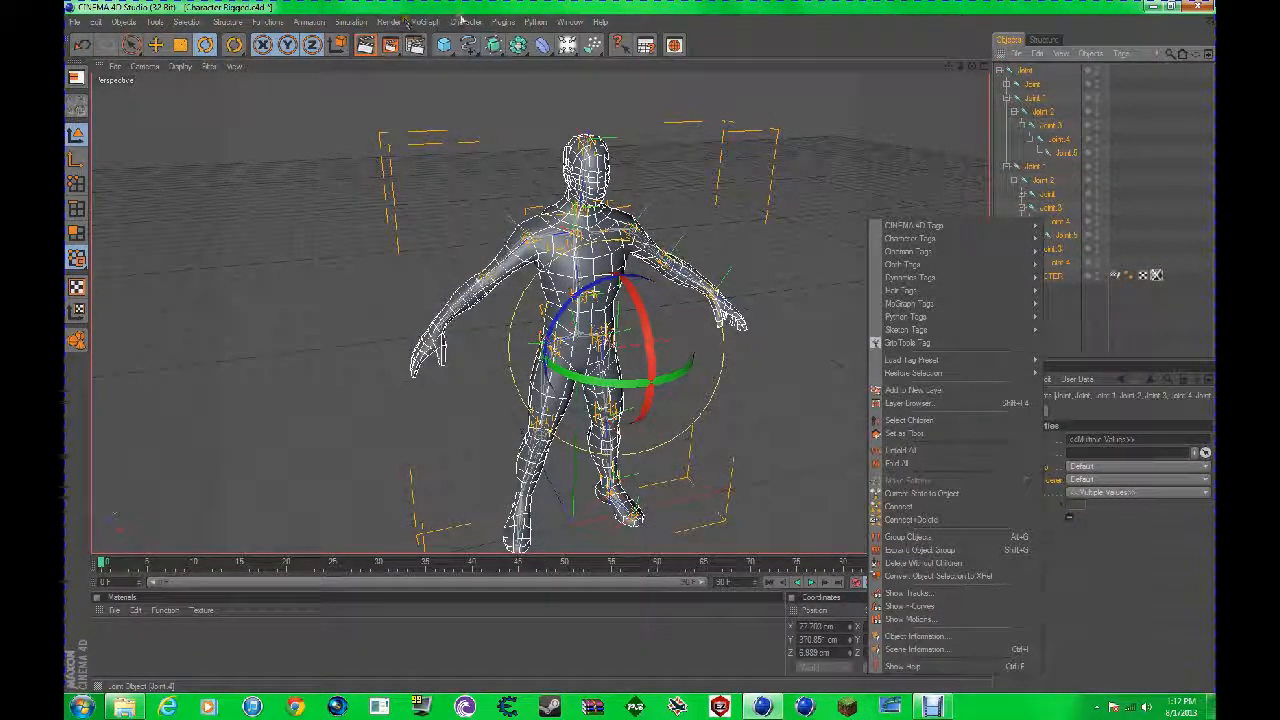
pyautogui.click(386, 21)
pyautogui.click(468, 21)
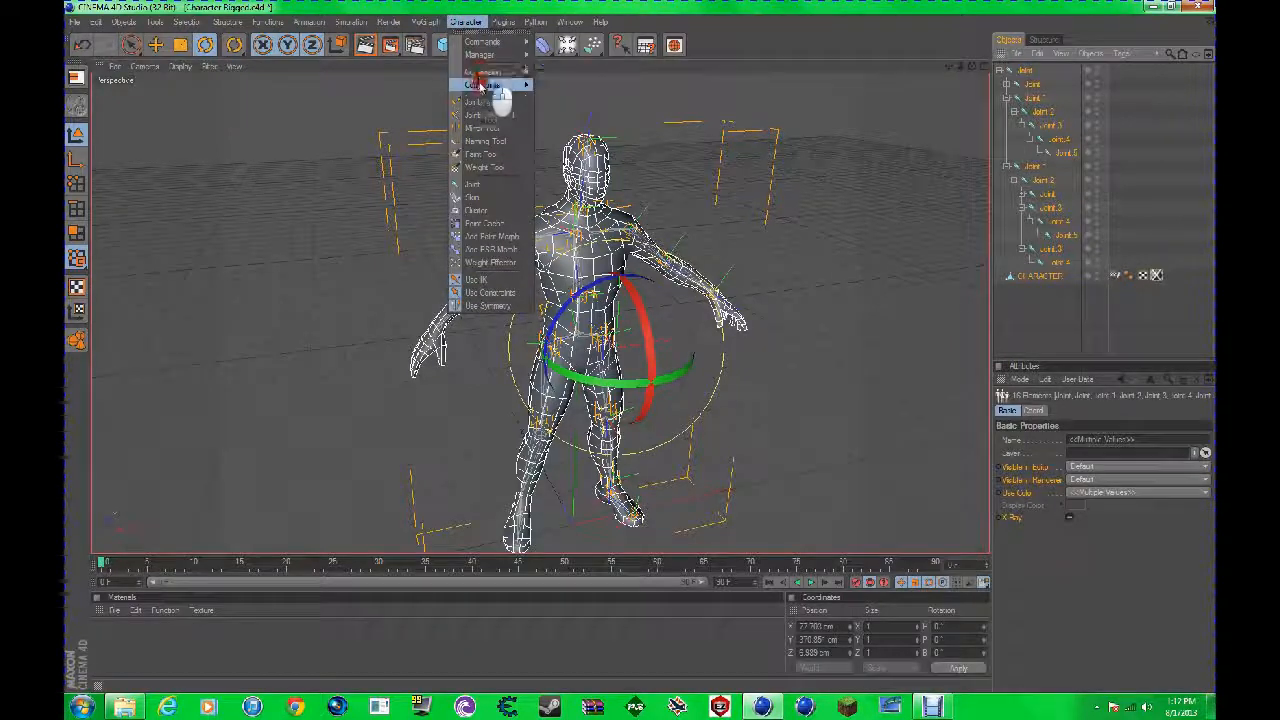
pyautogui.moveTo(506, 42)
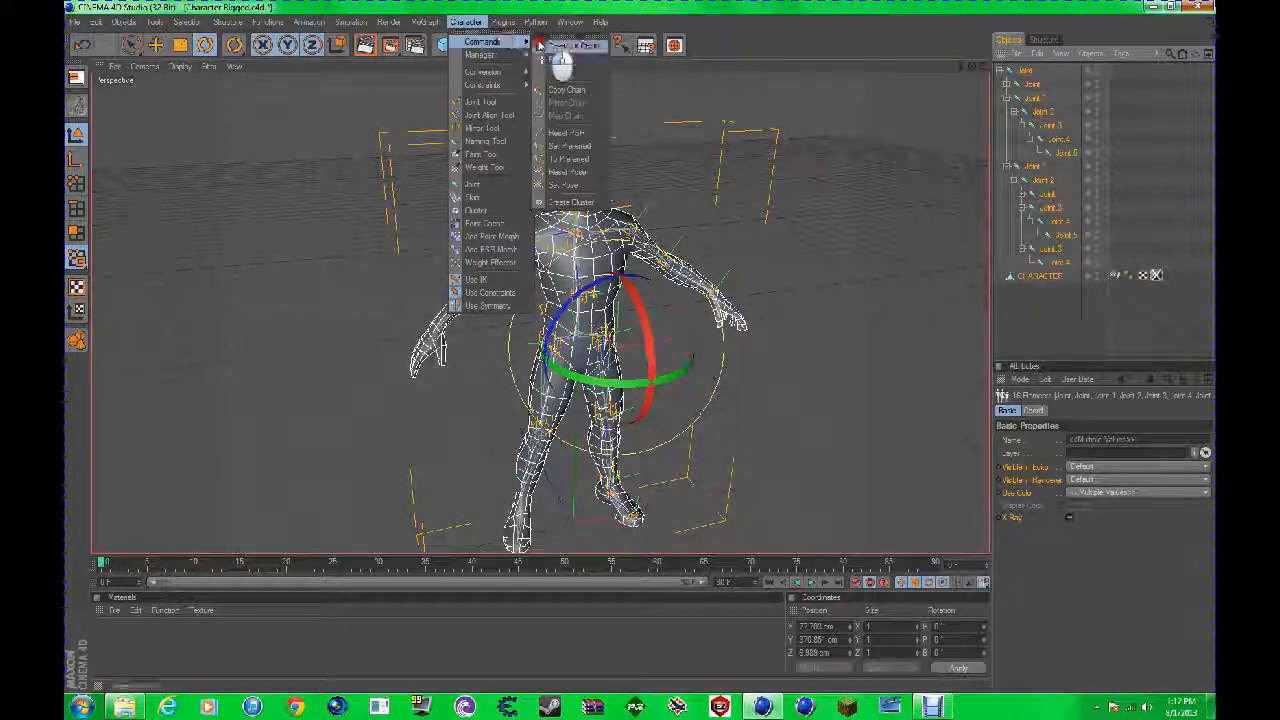
pyautogui.click(558, 59)
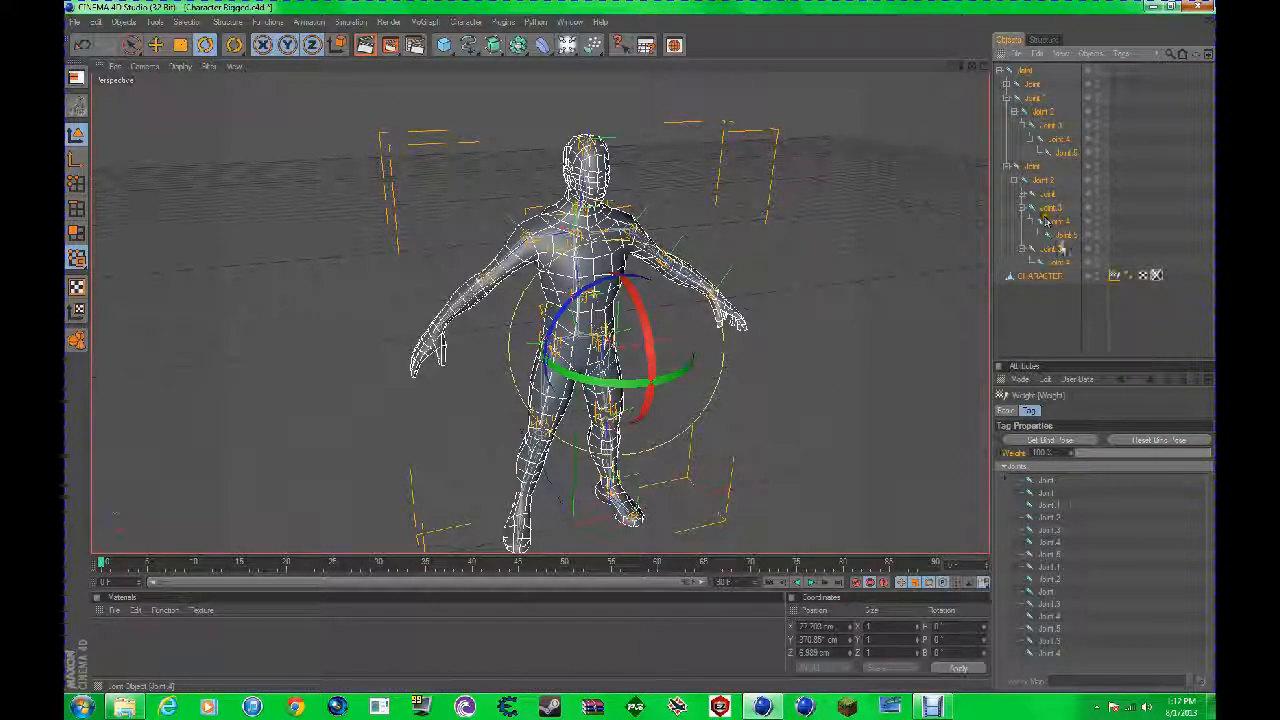
pyautogui.click(1052, 299)
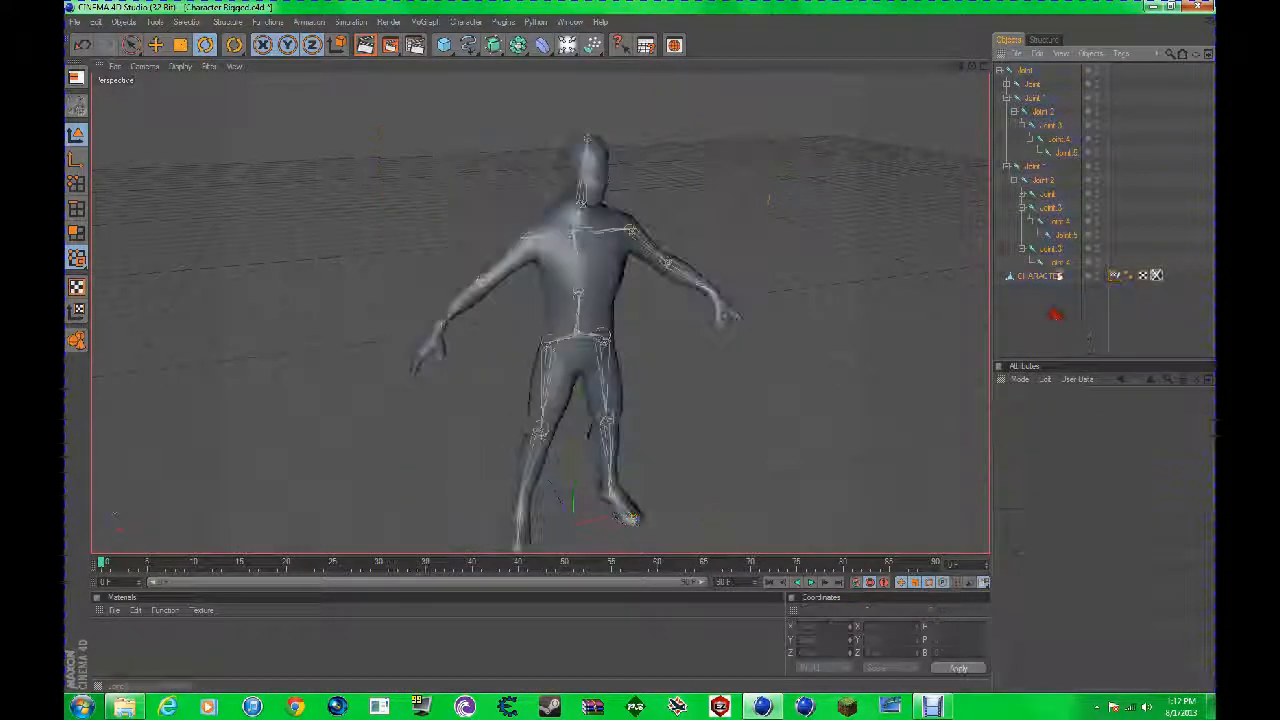
# Step: Test the binding by rotating the elbow joint Joint.4 while viewing the arm from another angle, and undo the rotation
pyautogui.click(1053, 221)
pyautogui.moveTo(675, 280); pyautogui.dragTo(537, 223)
pyautogui.moveTo(969, 72); pyautogui.dragTo(665, 370)
pyautogui.hotkey('ctrl', 'z')
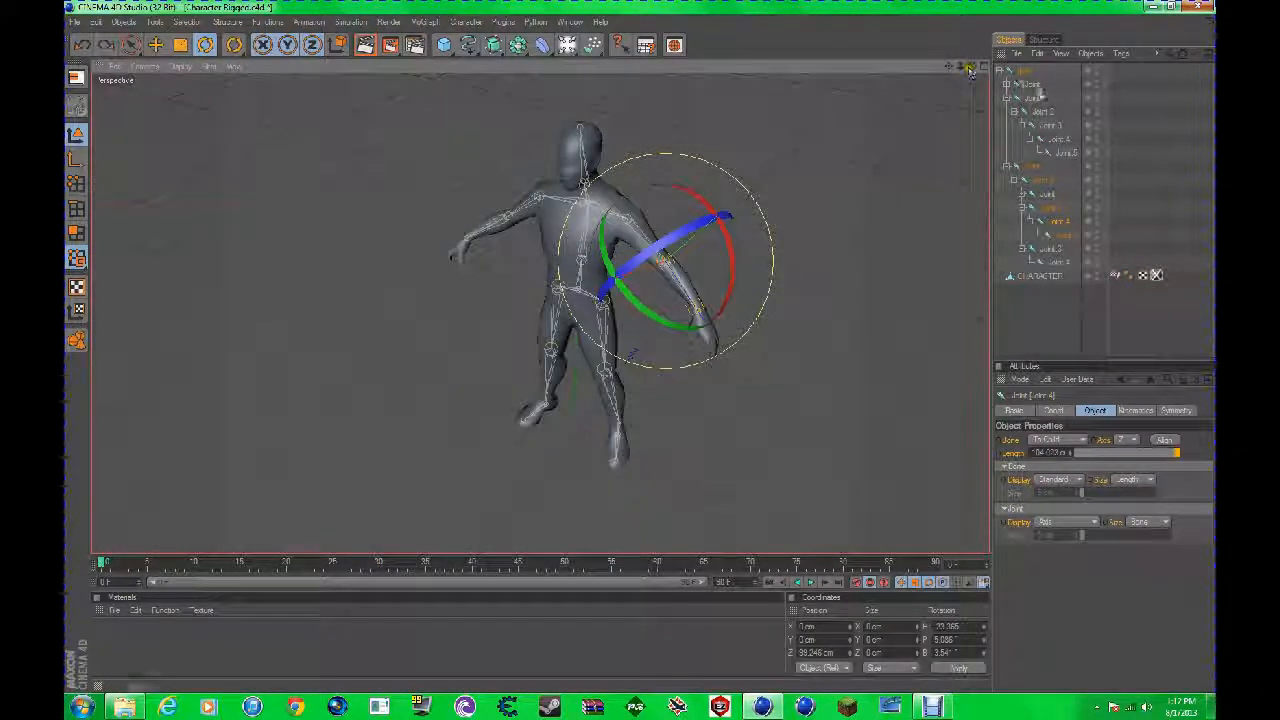
# Step: Examine the Weight tag and the other tags on the CHARACTER mesh
pyautogui.click(1045, 276)
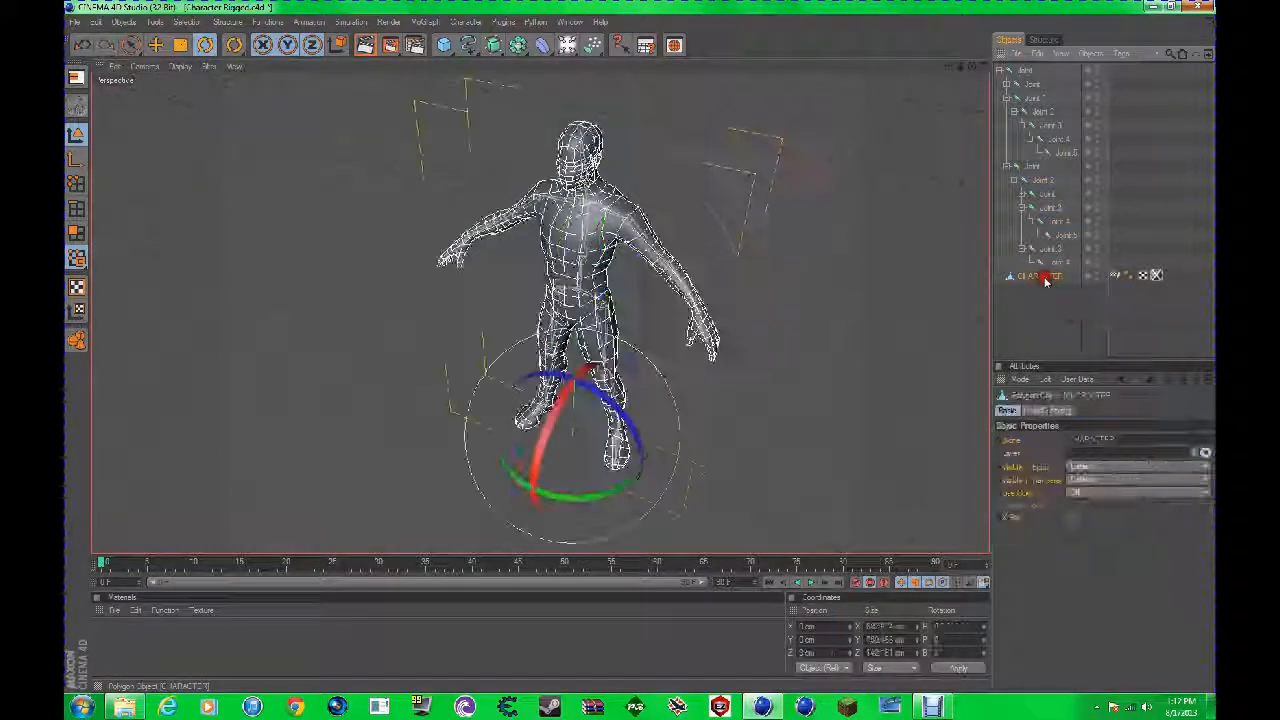
pyautogui.click(1117, 274)
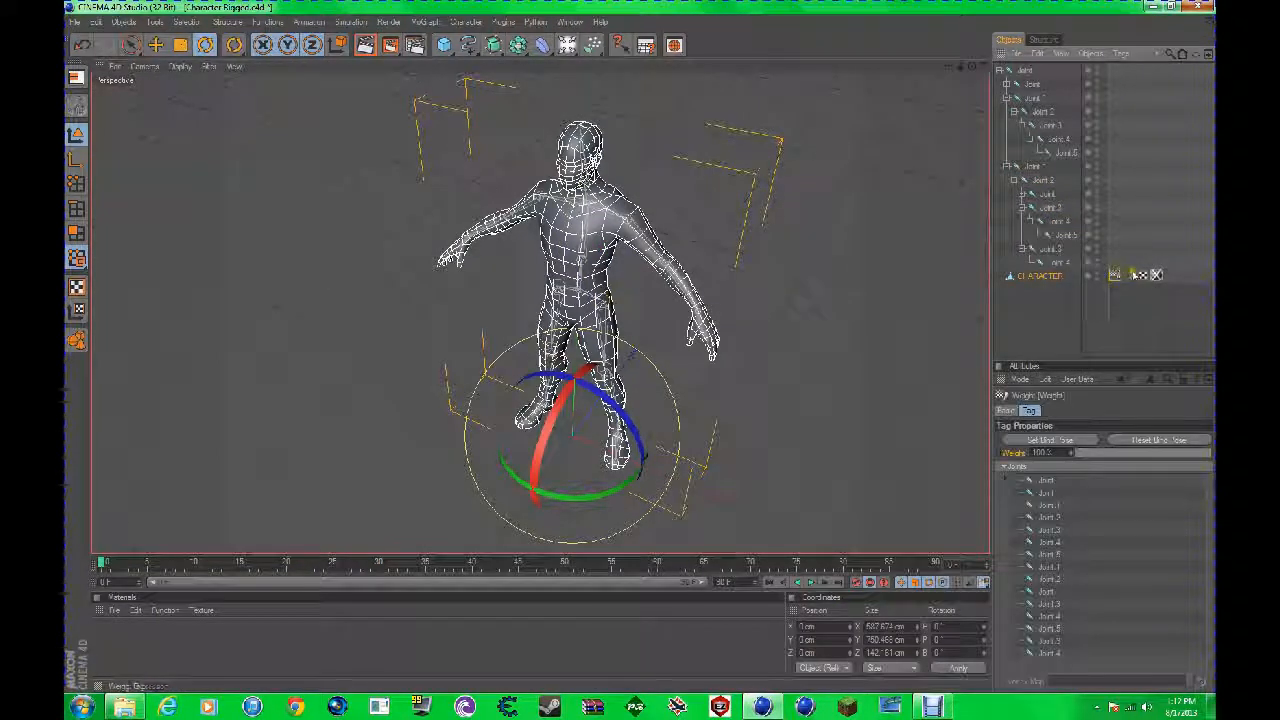
pyautogui.click(1141, 274)
pyautogui.moveTo(980, 3); pyautogui.dragTo(930, 4)
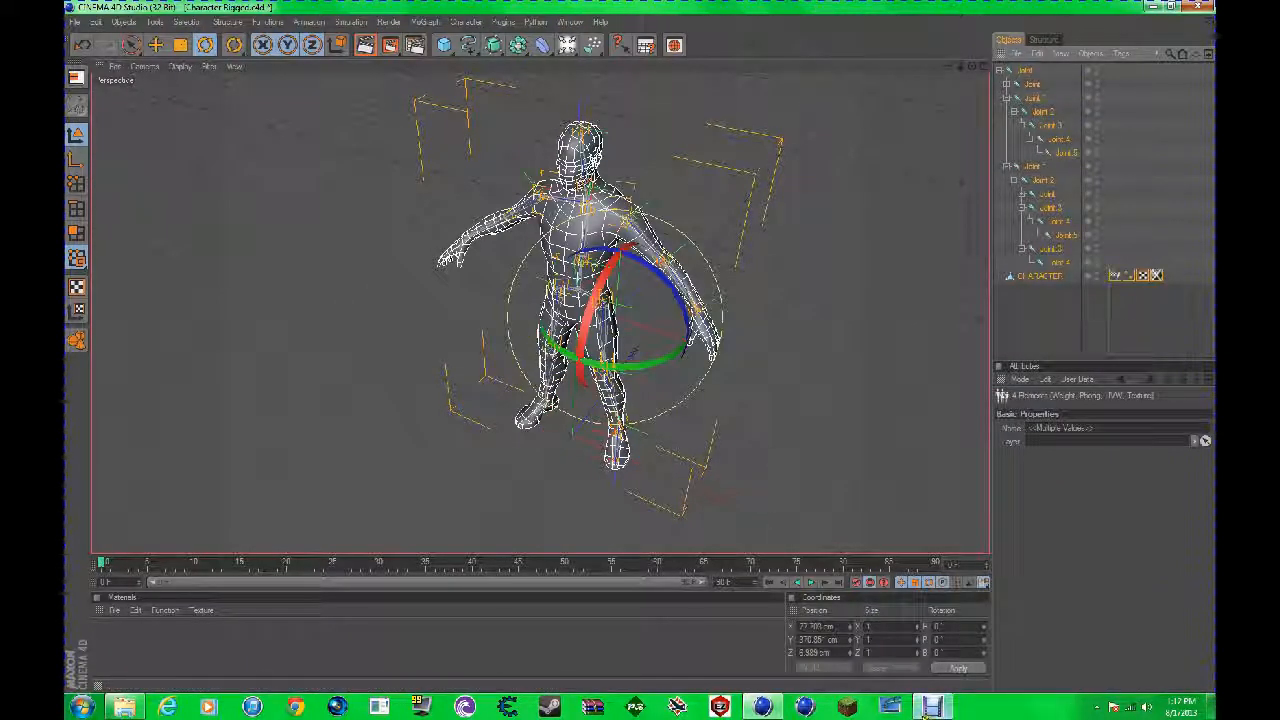
pyautogui.click(932, 707)
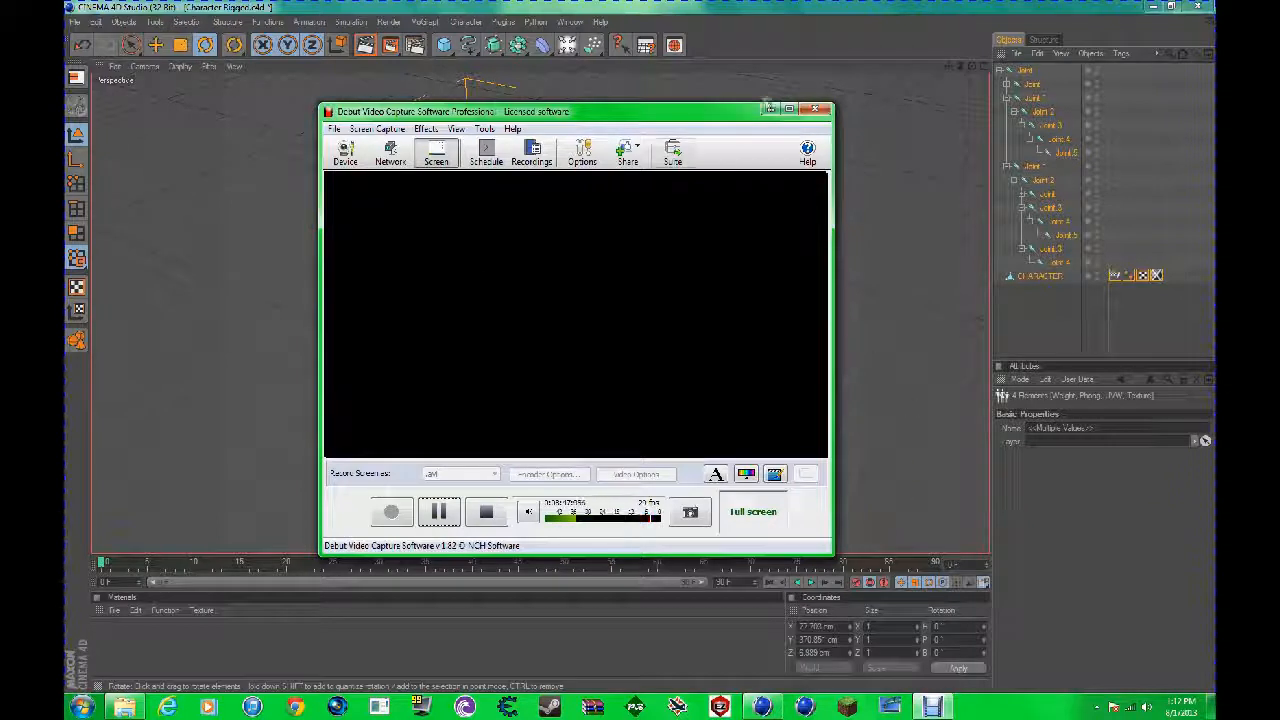
pyautogui.click(438, 511)
pyautogui.click(391, 511)
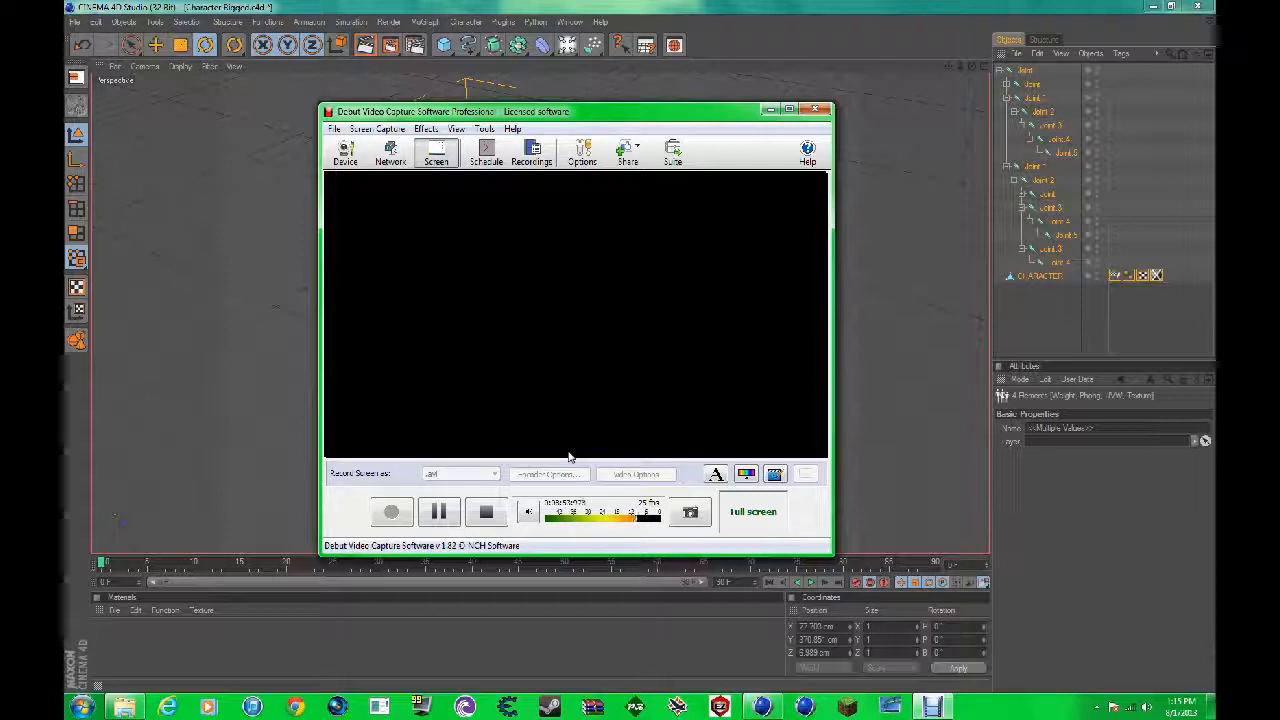
pyautogui.click(780, 110)
# Step: Delete the Weight tag from the CHARACTER mesh, check its remaining tags and clear the selection
pyautogui.click(1115, 275)
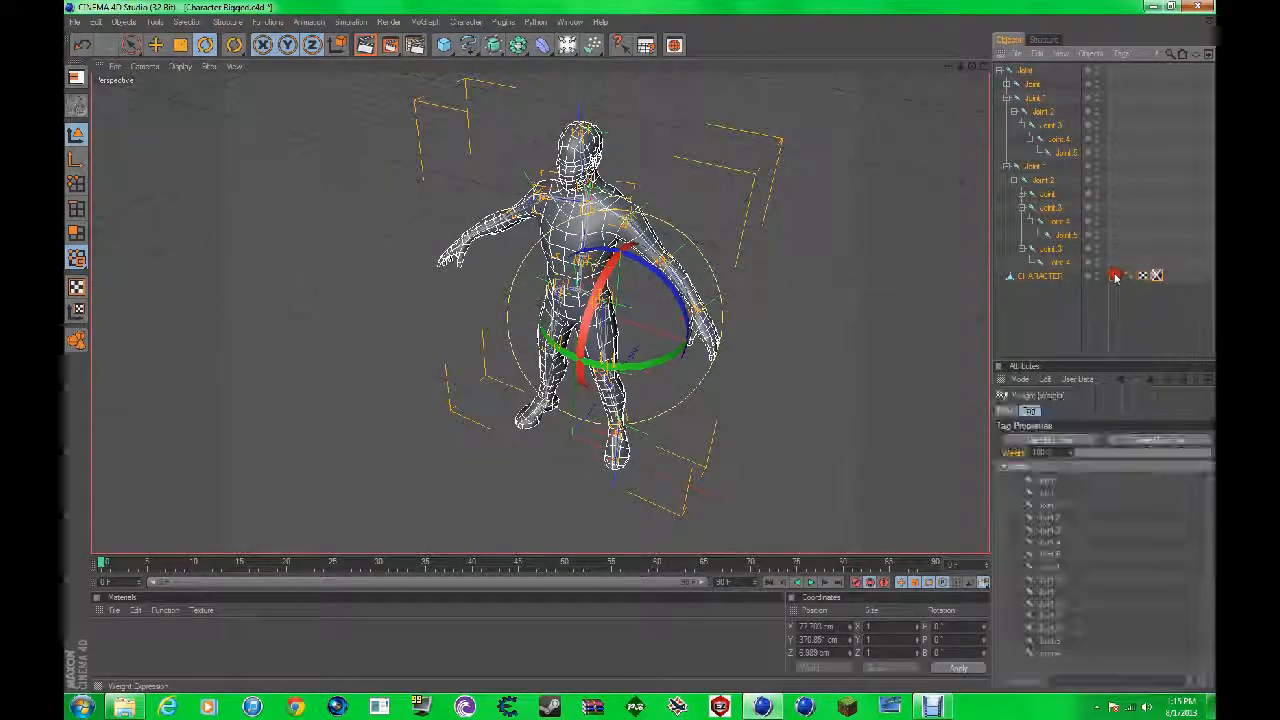
pyautogui.press('Delete')
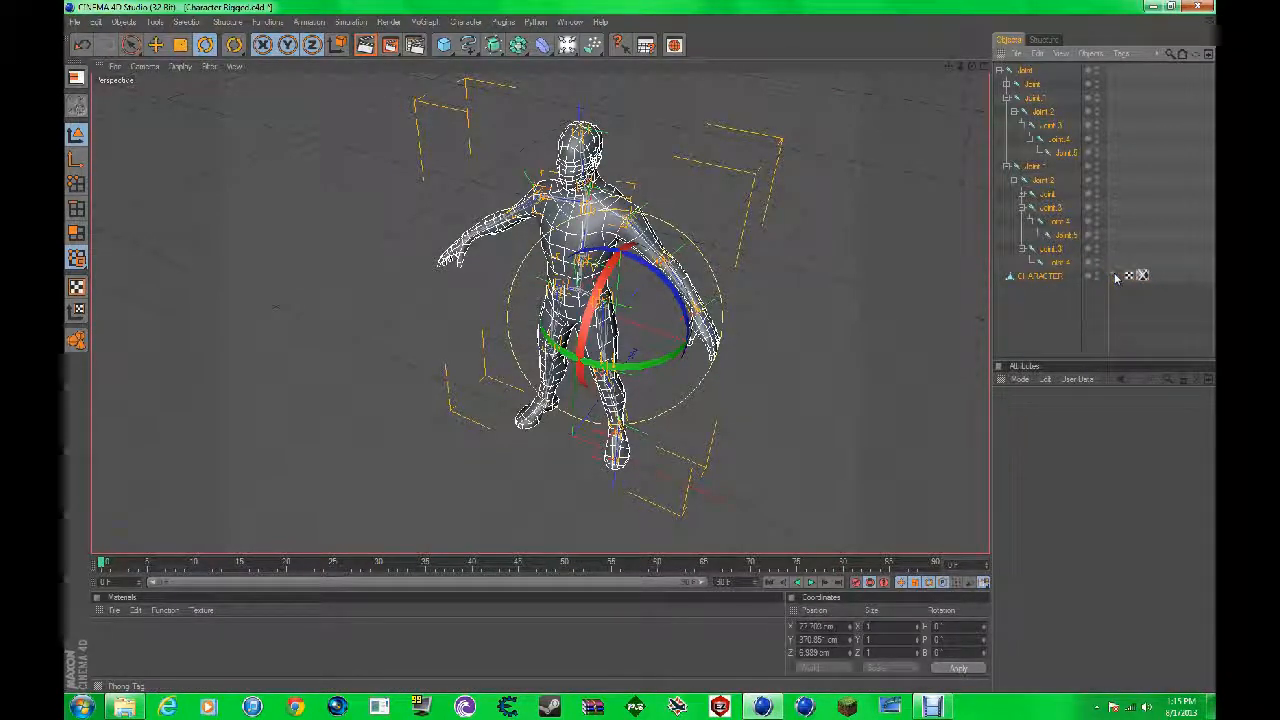
pyautogui.click(1141, 275)
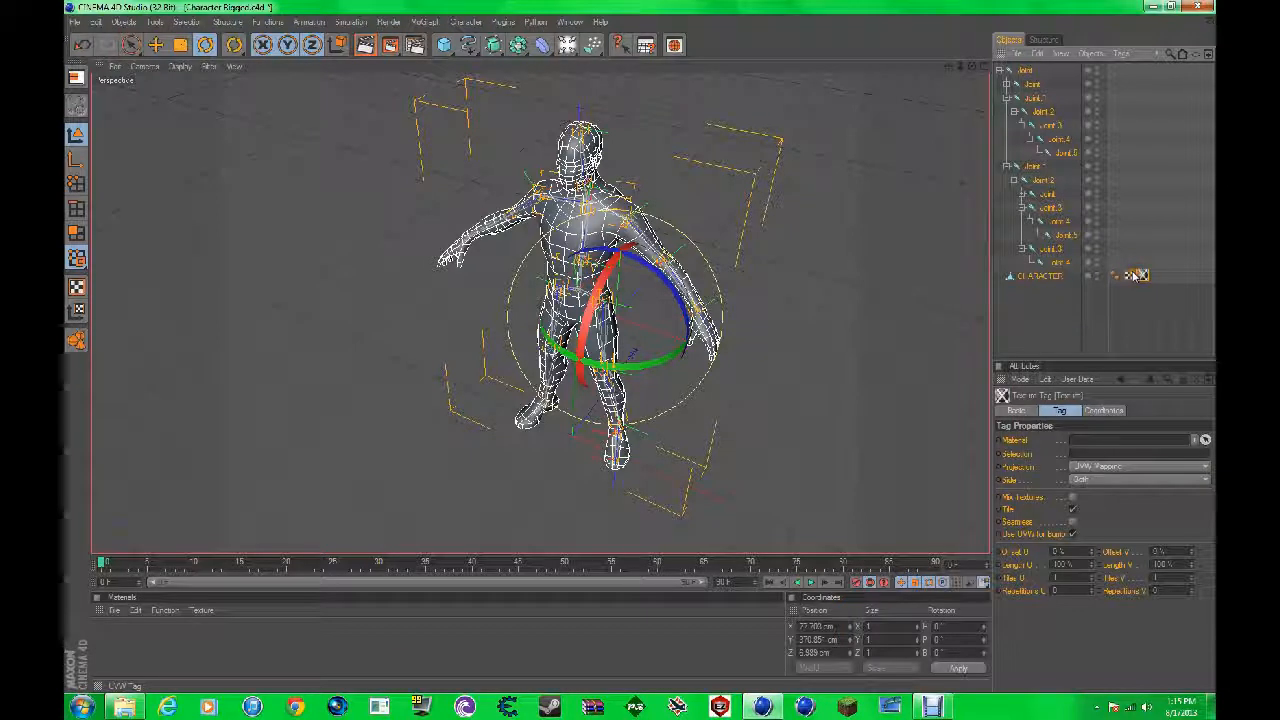
pyautogui.click(1130, 275)
pyautogui.click(1140, 330)
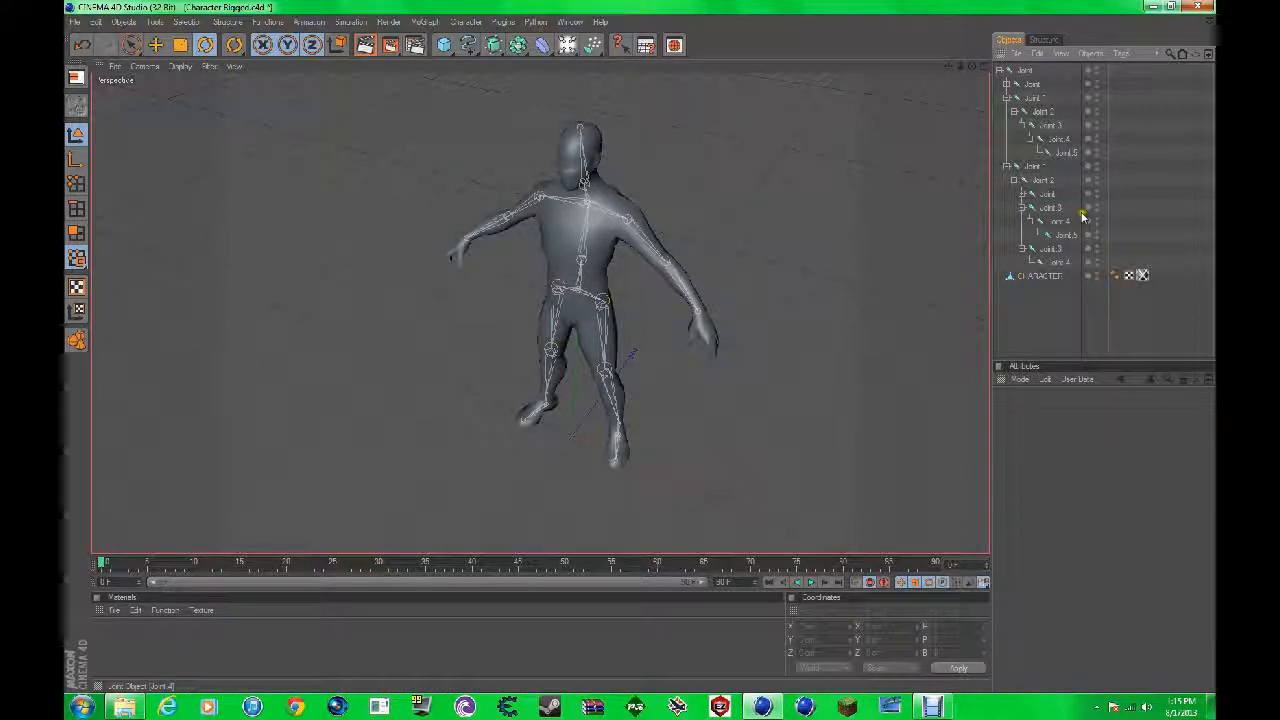
# Step: Select the root joint with all its children plus the CHARACTER mesh, and bind them with the Bind command
pyautogui.click(1010, 70)
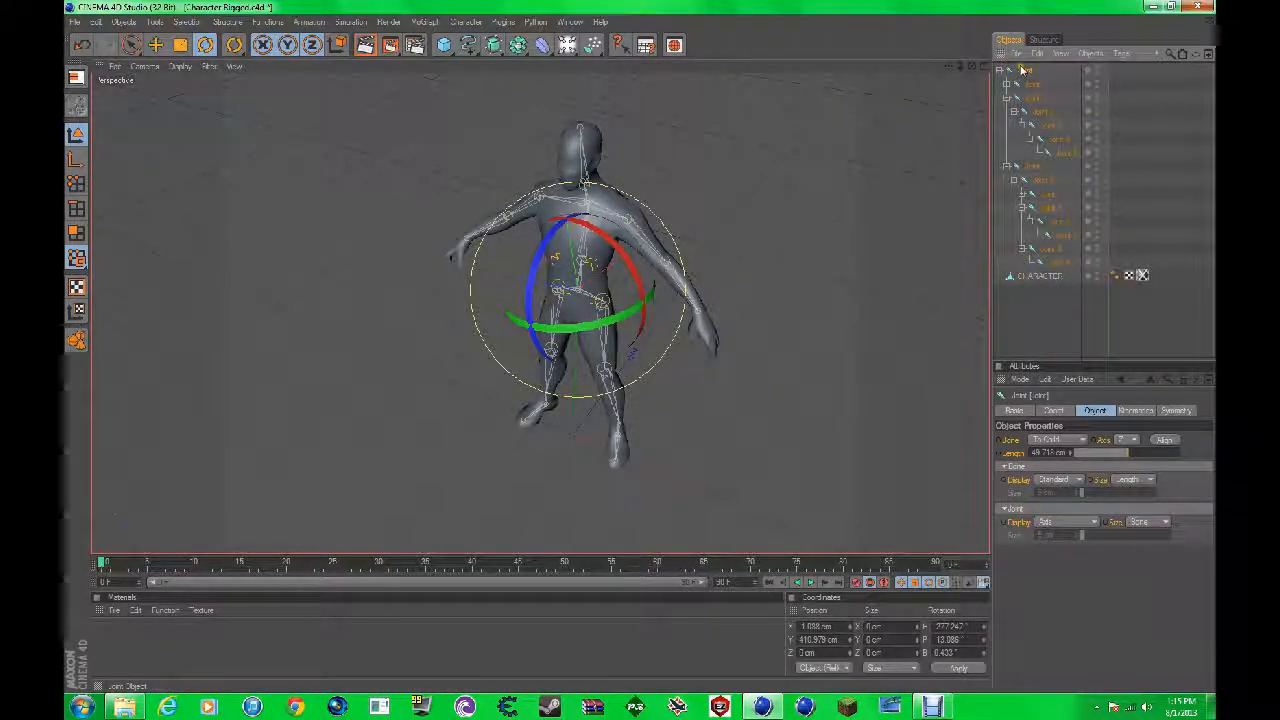
pyautogui.rightClick(1022, 68)
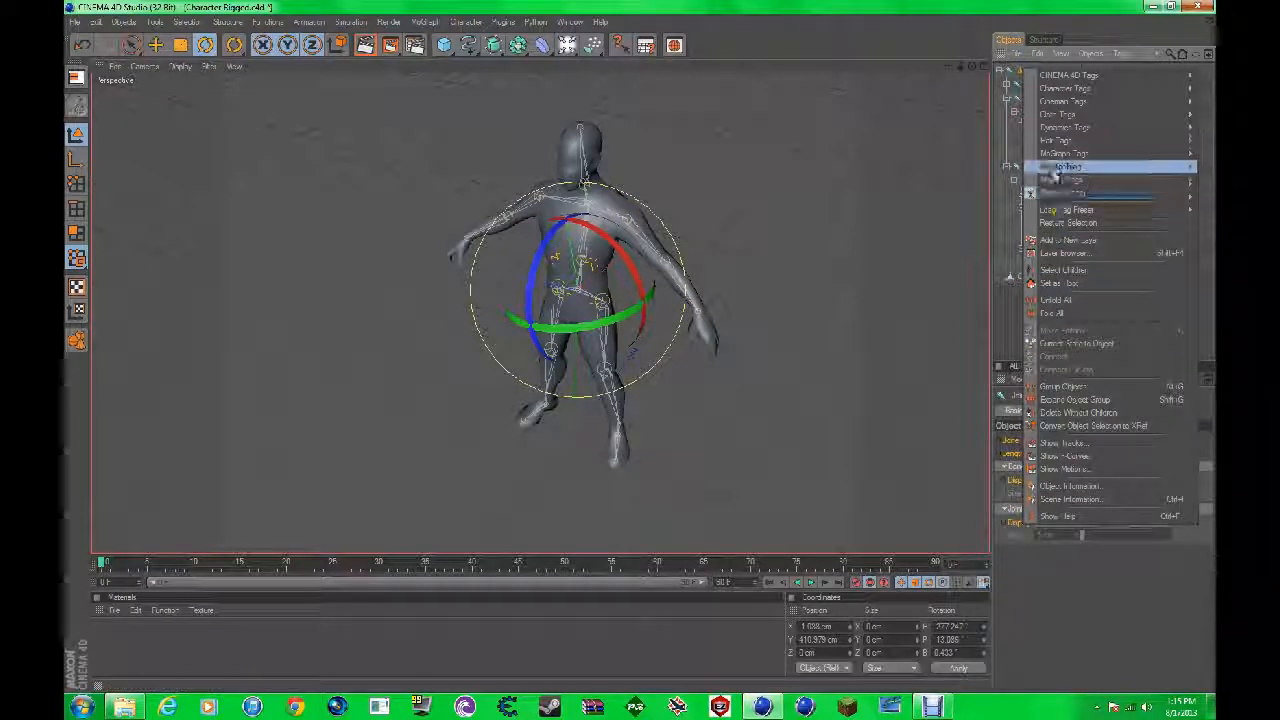
pyautogui.click(1055, 270)
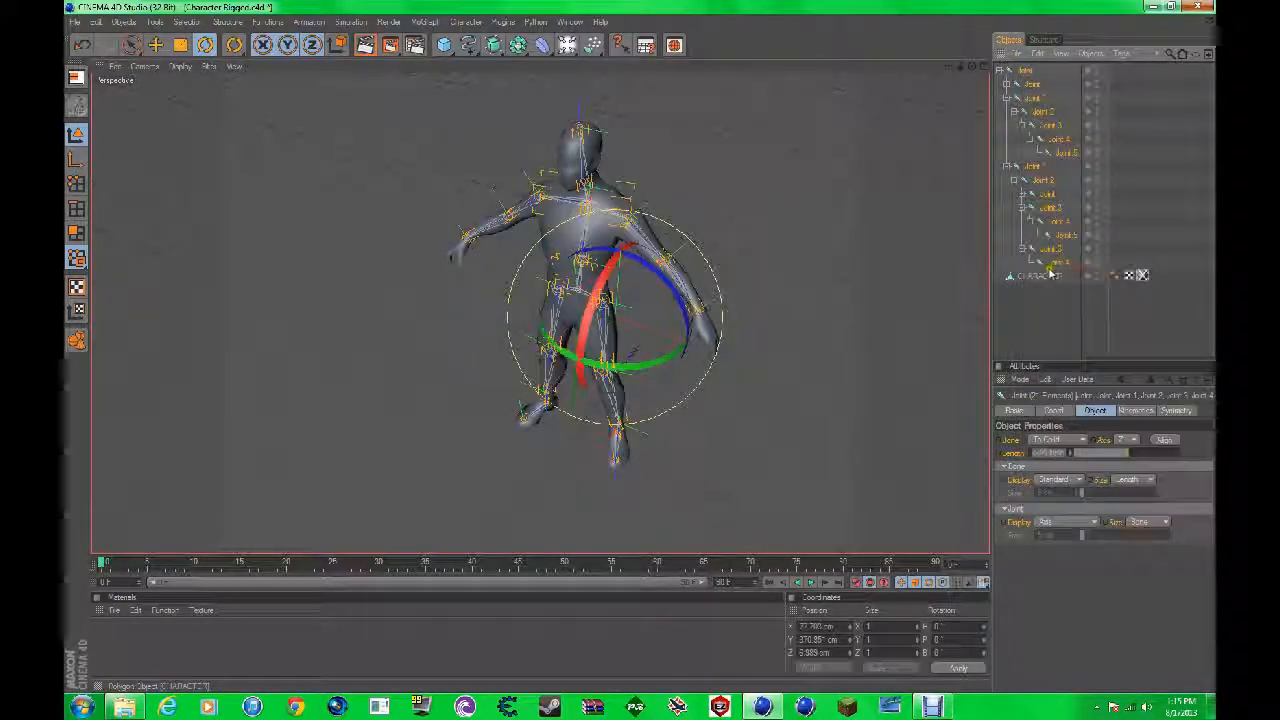
pyautogui.keyDown('ctrl'); pyautogui.click(1048, 276); pyautogui.keyUp('ctrl')
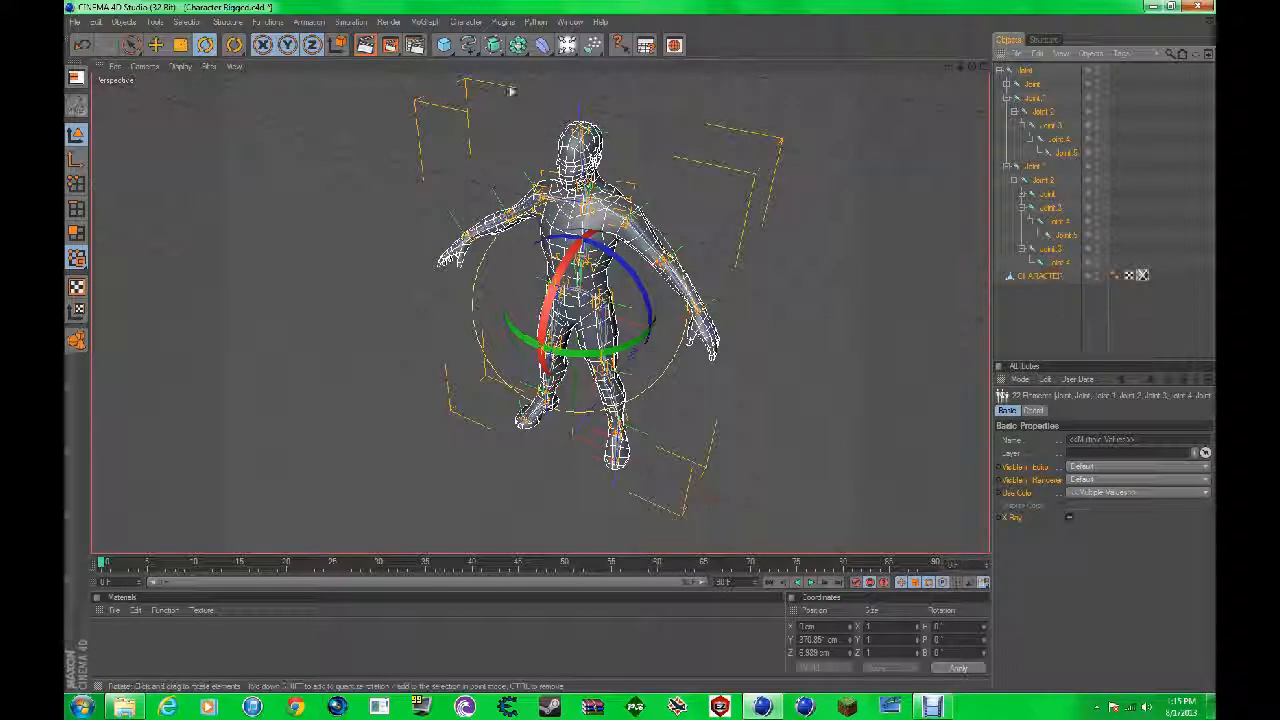
pyautogui.click(465, 21)
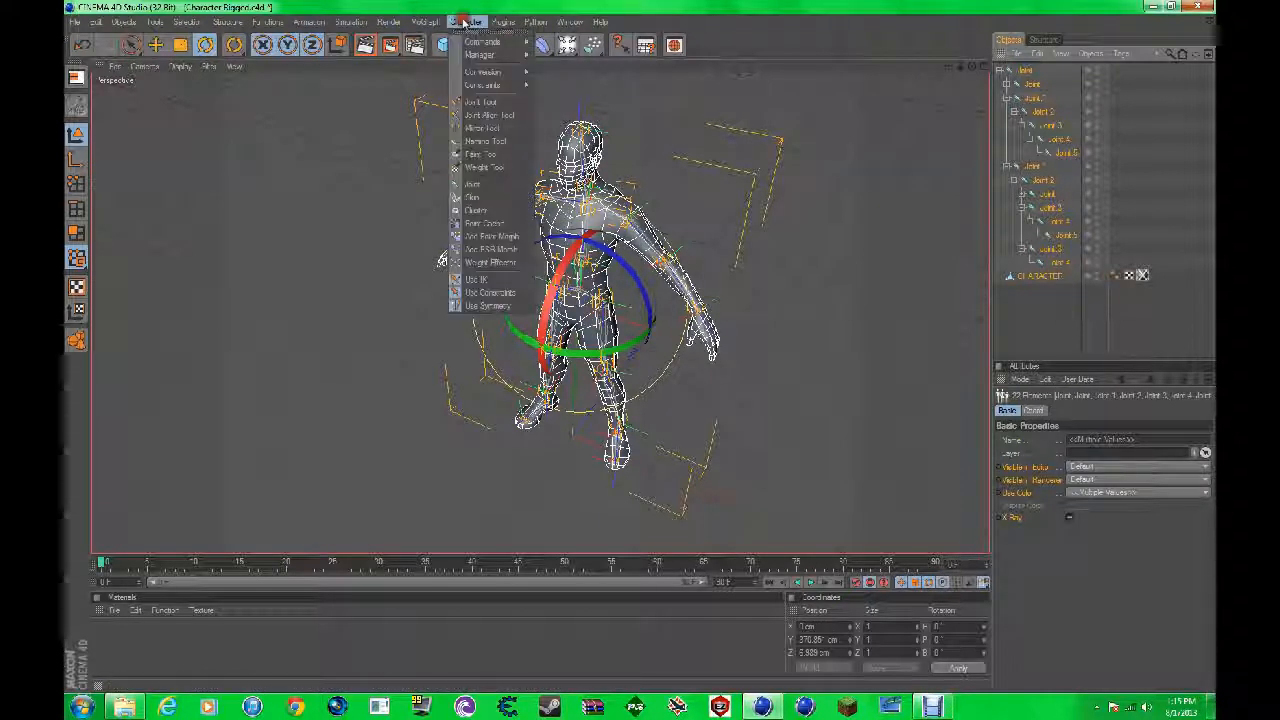
pyautogui.moveTo(485, 42)
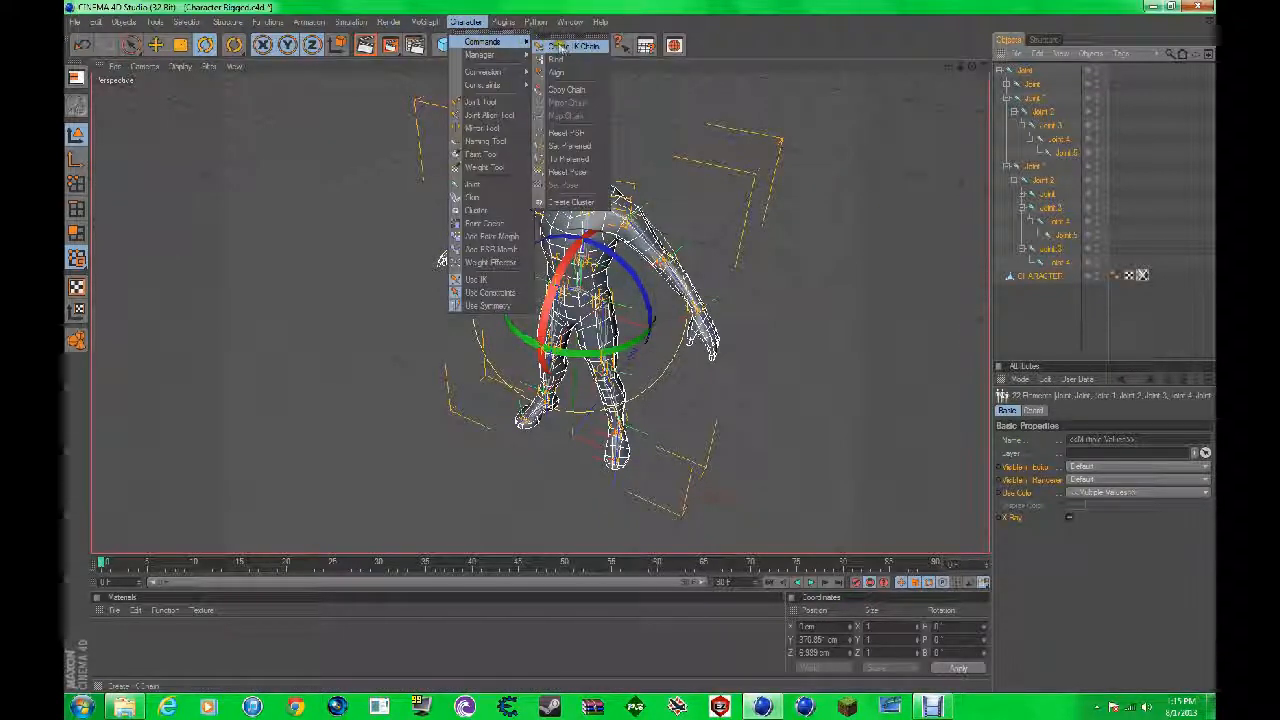
pyautogui.click(557, 60)
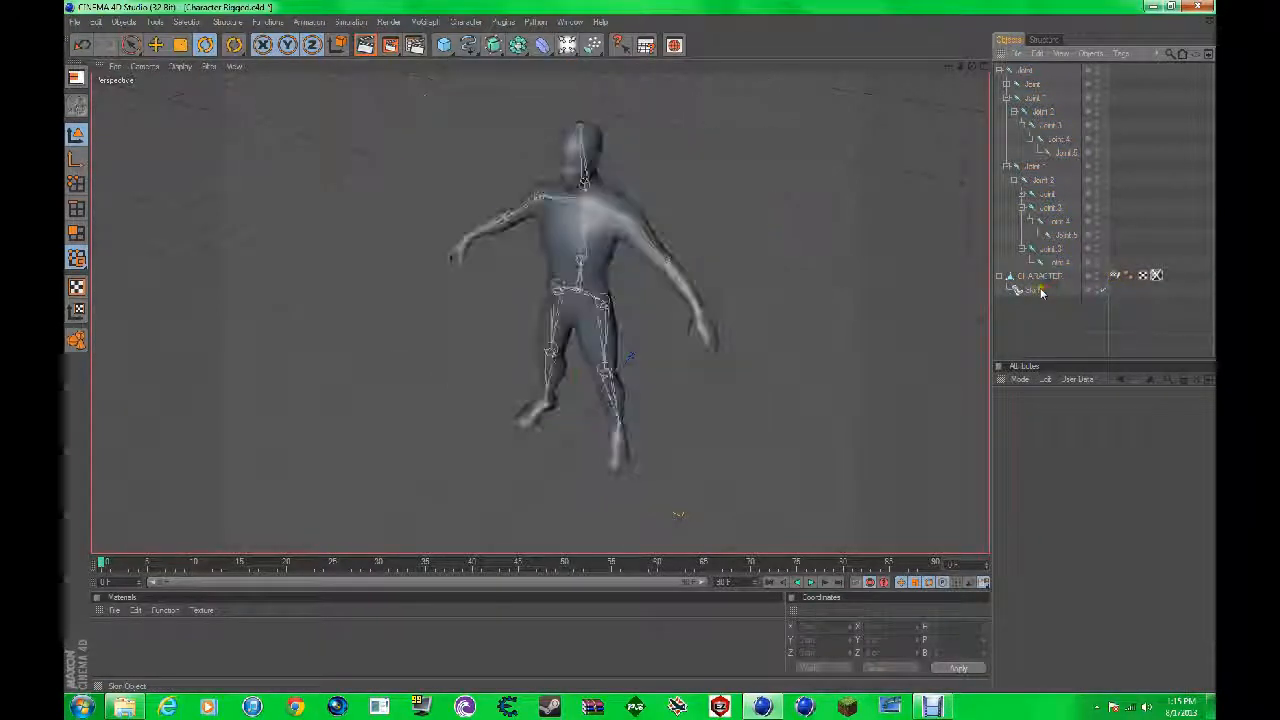
# Step: Try rotating the elbow joint Joint.4 to test how the arm mesh deforms, and clear the selection
pyautogui.click(1063, 234)
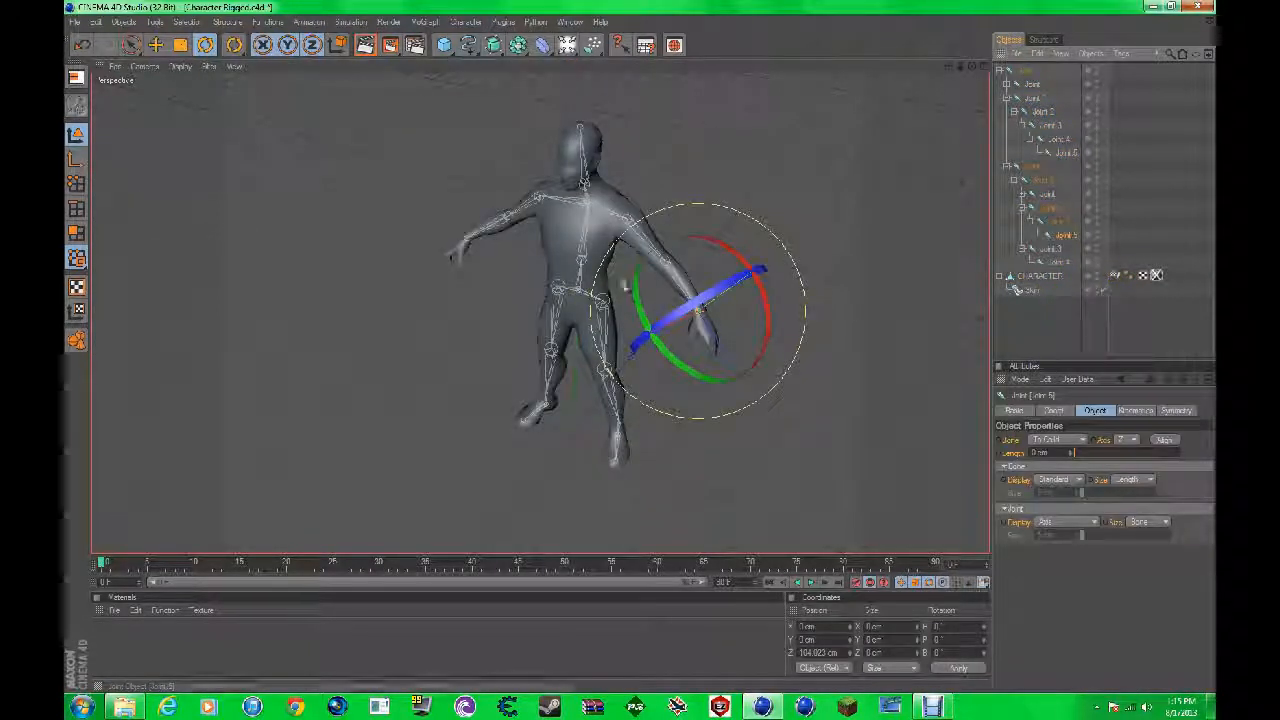
pyautogui.click(1049, 218)
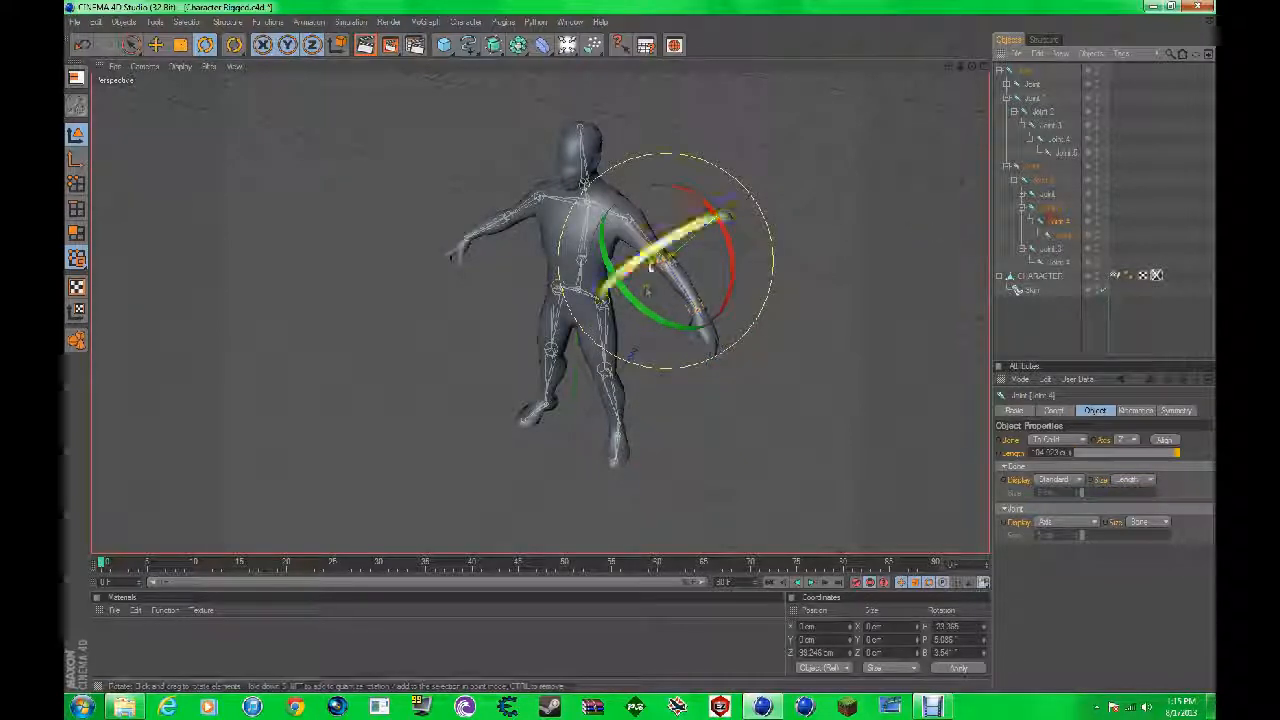
pyautogui.moveTo(633, 298); pyautogui.dragTo(571, 352)
pyautogui.click(1160, 312)
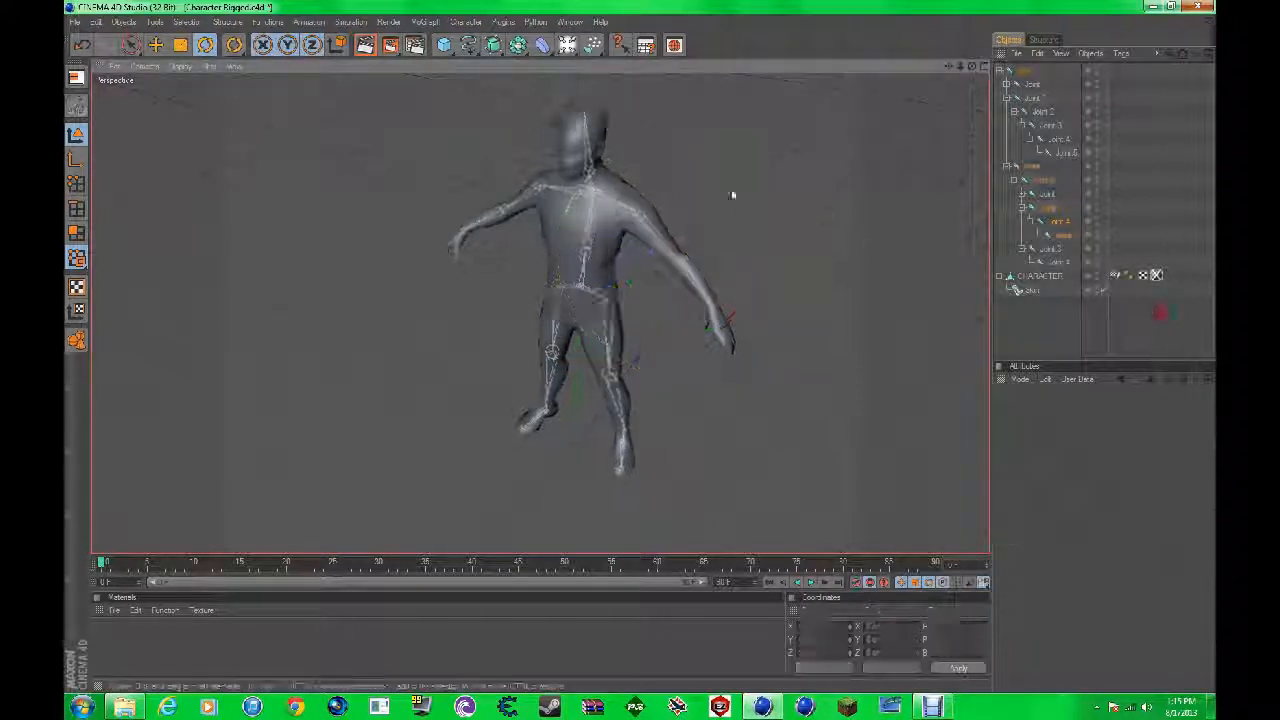
# Step: Rotate the shoulder joint Joint.3 under Joint.2 to lower the arm toward the body, clear the selection and check the mesh deformation
pyautogui.scroll(5, 732, 195)
pyautogui.click(929, 119)
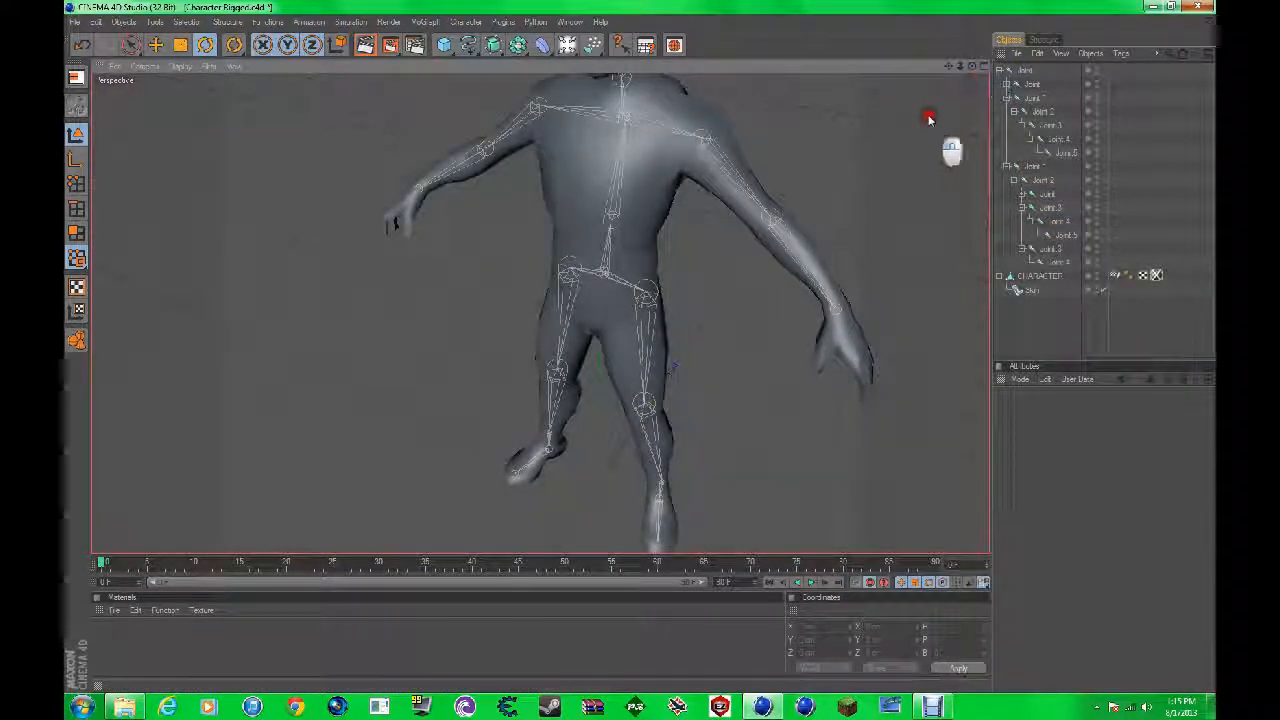
pyautogui.moveTo(972, 66); pyautogui.dragTo(637, 345)
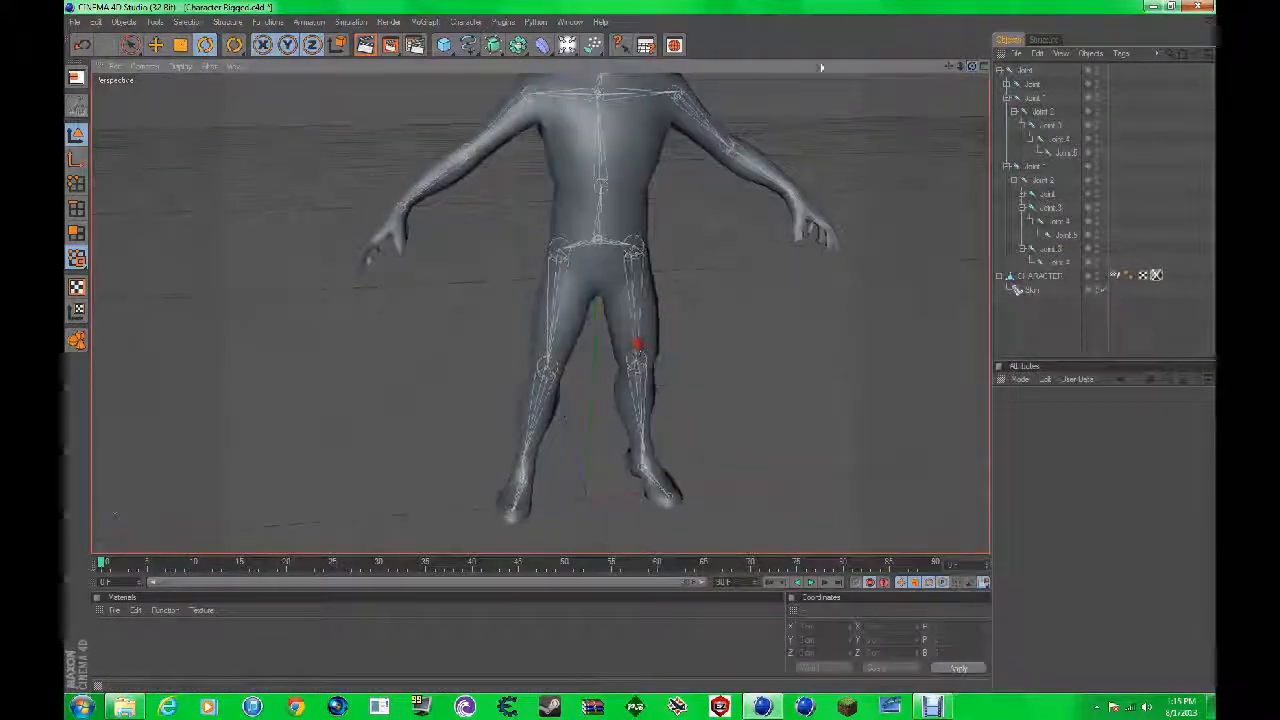
pyautogui.click(672, 93)
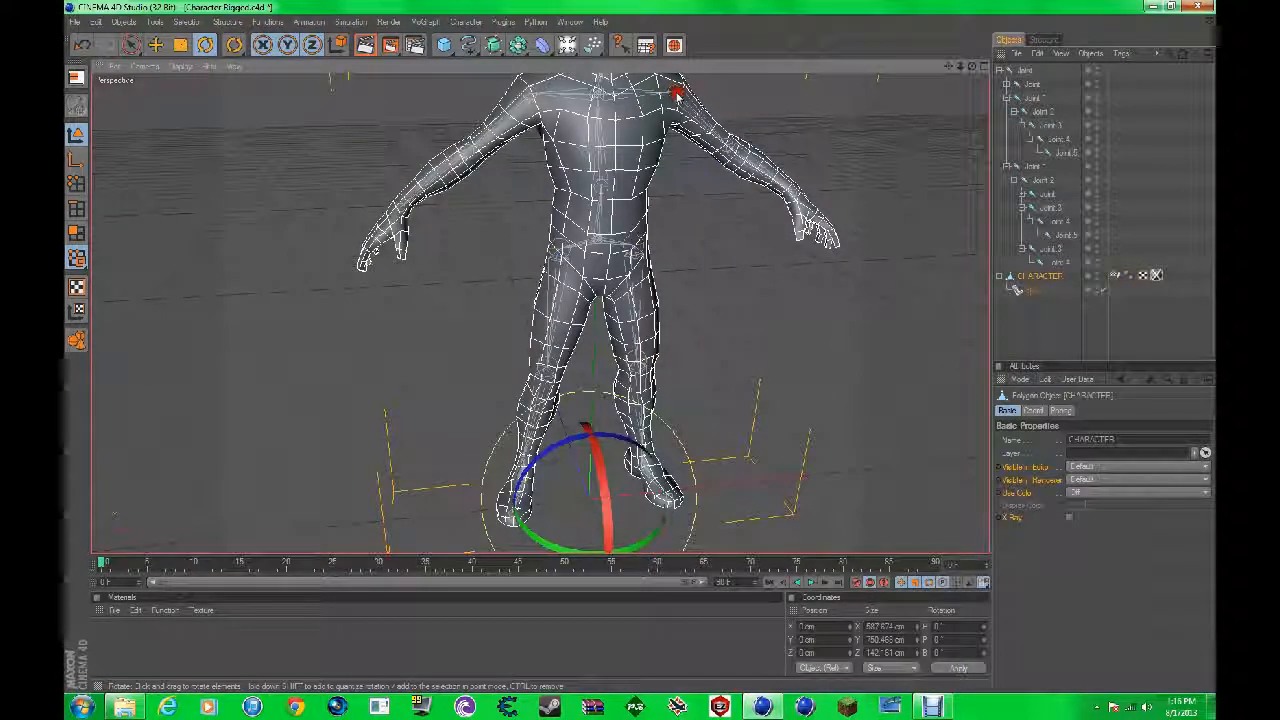
pyautogui.click(1058, 125)
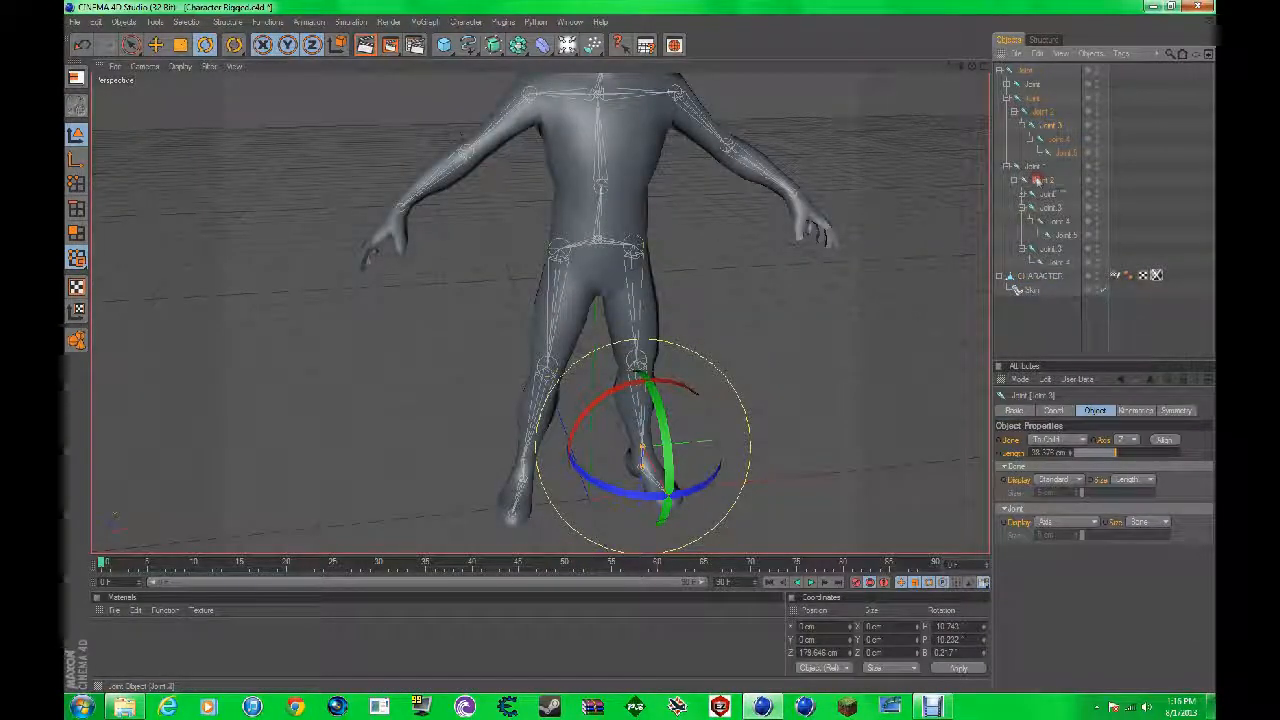
pyautogui.click(1037, 180)
pyautogui.click(1046, 194)
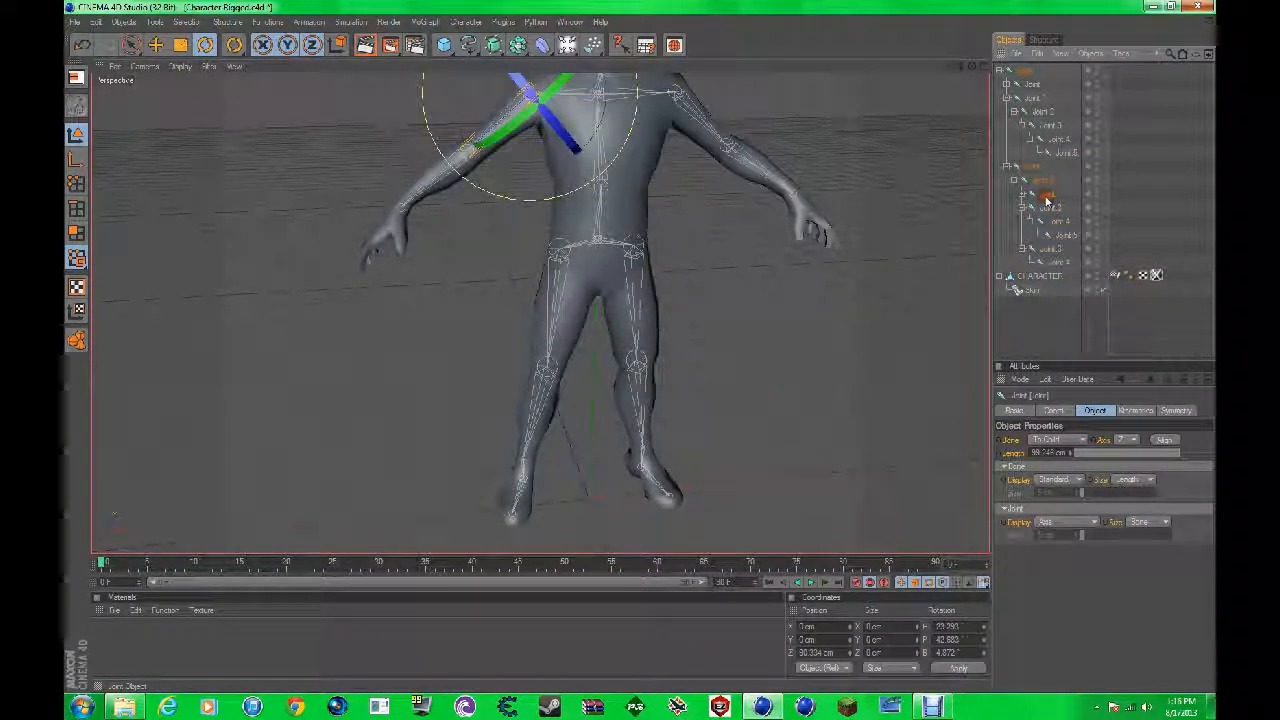
pyautogui.click(1035, 171)
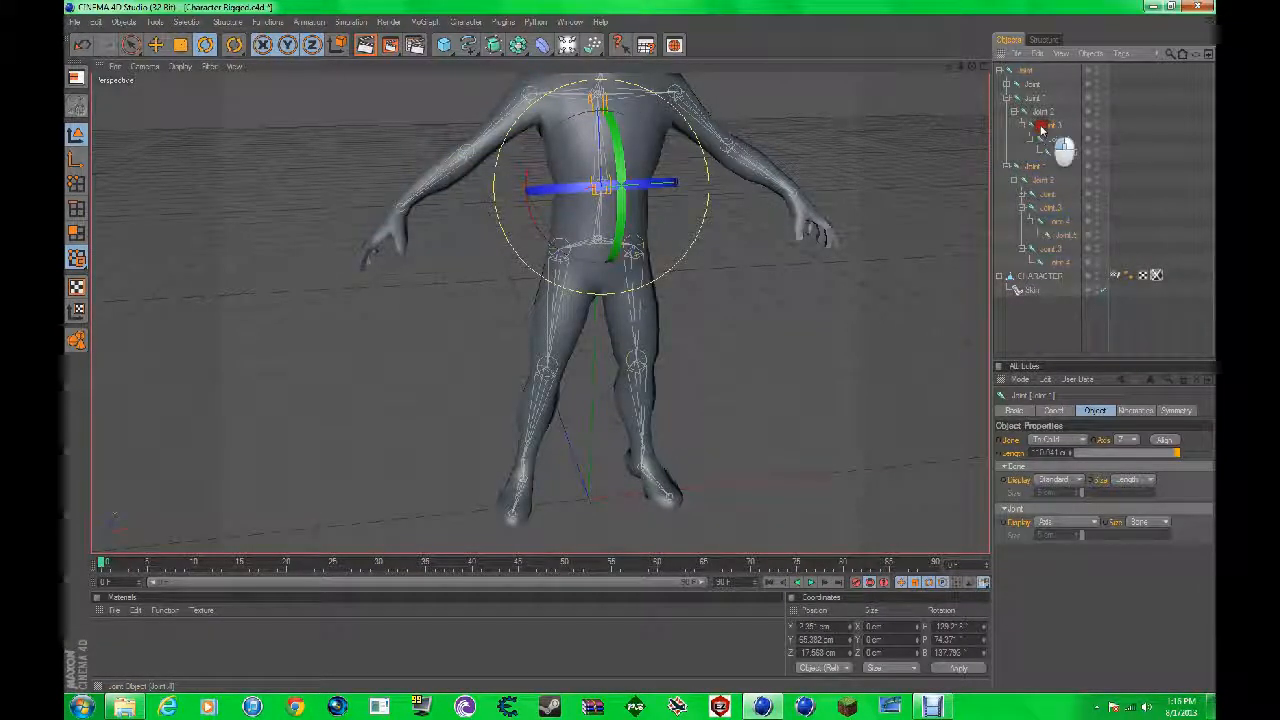
pyautogui.click(1042, 126)
pyautogui.click(1036, 110)
pyautogui.click(1040, 208)
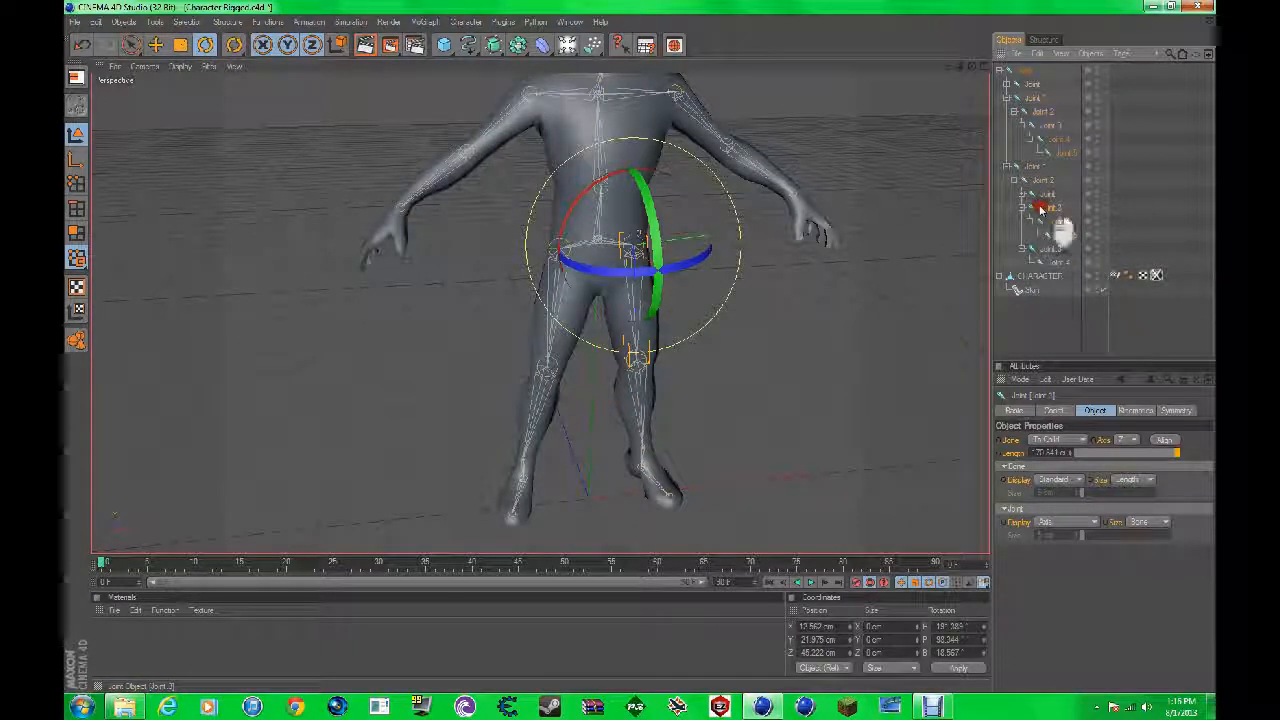
pyautogui.click(1040, 208)
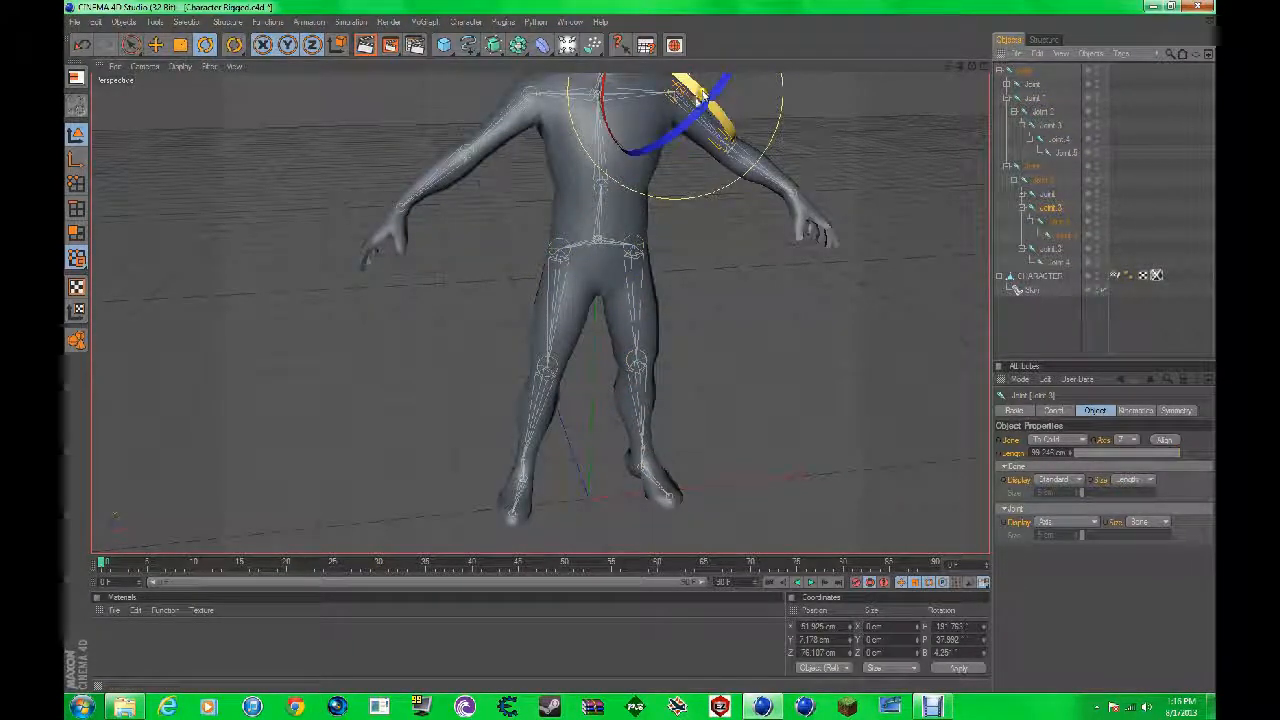
pyautogui.scroll(-2, 702, 97)
pyautogui.moveTo(581, 126)
pyautogui.mouseDown()
pyautogui.moveTo(592, 60)
pyautogui.moveTo(606, 236)
pyautogui.moveTo(600, 120)
pyautogui.mouseUp()
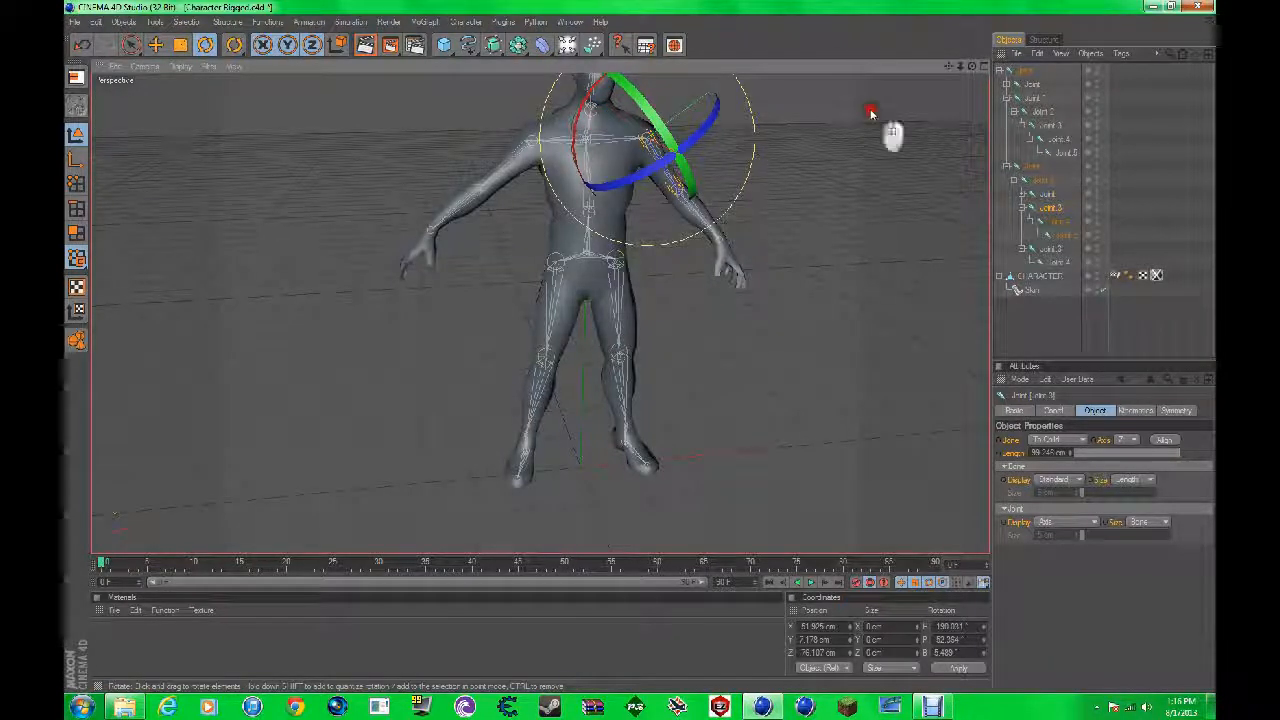
pyautogui.click(870, 113)
pyautogui.keyDown('alt'); pyautogui.moveTo(643, 350); pyautogui.dragTo(643, 351); pyautogui.keyUp('alt')
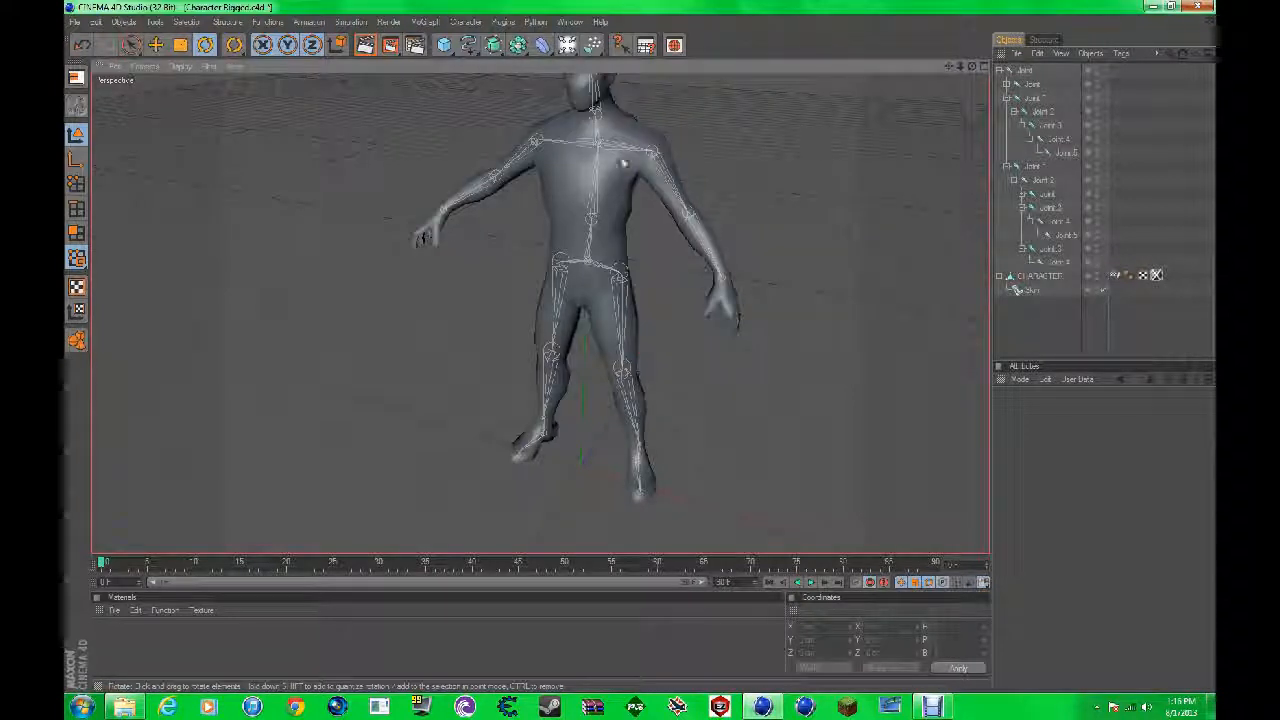
pyautogui.keyDown('alt'); pyautogui.moveTo(634, 153); pyautogui.dragTo(677, 125); pyautogui.keyUp('alt')
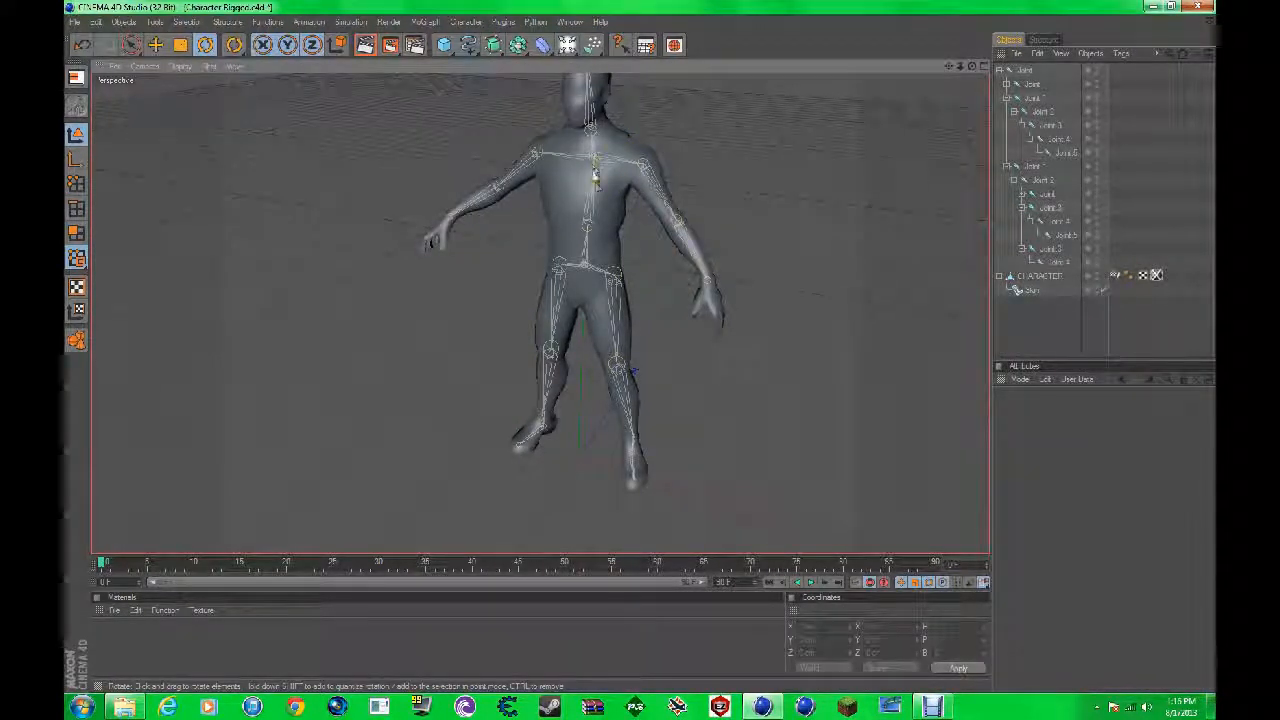
# Step: Try adding a Weight Effector object to the scene, and undo the addition
pyautogui.click(472, 23)
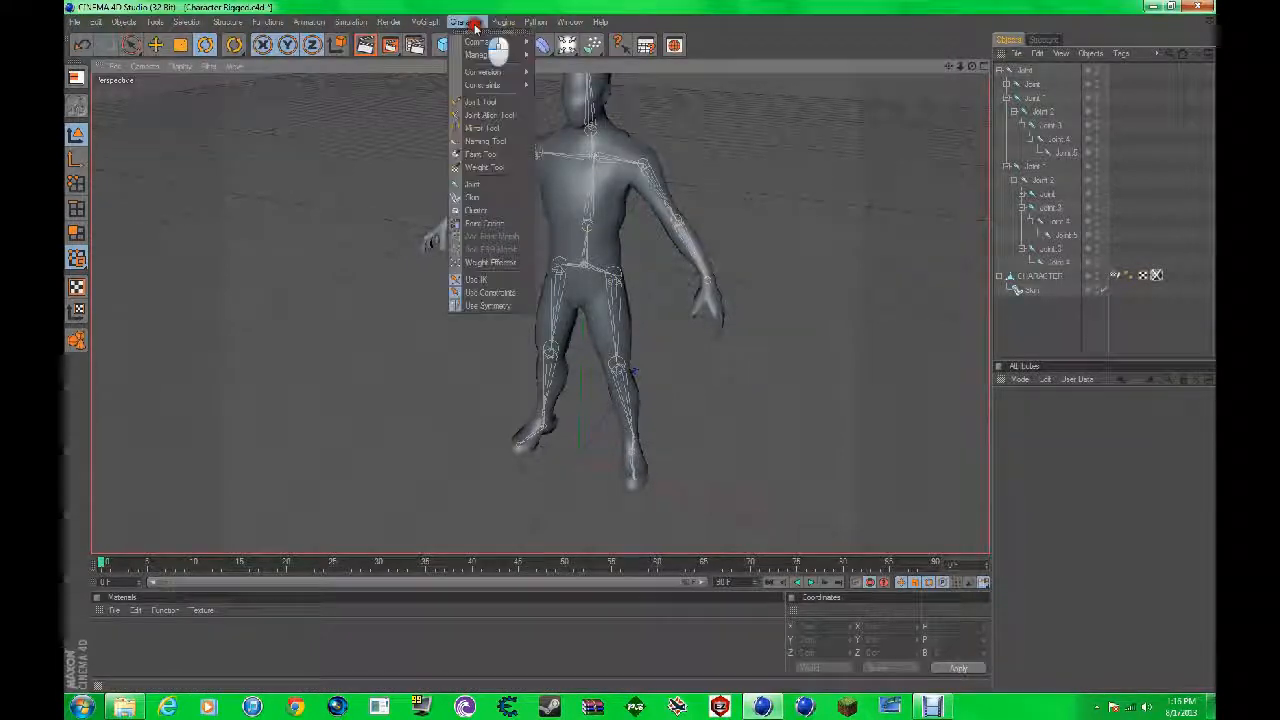
pyautogui.click(498, 262)
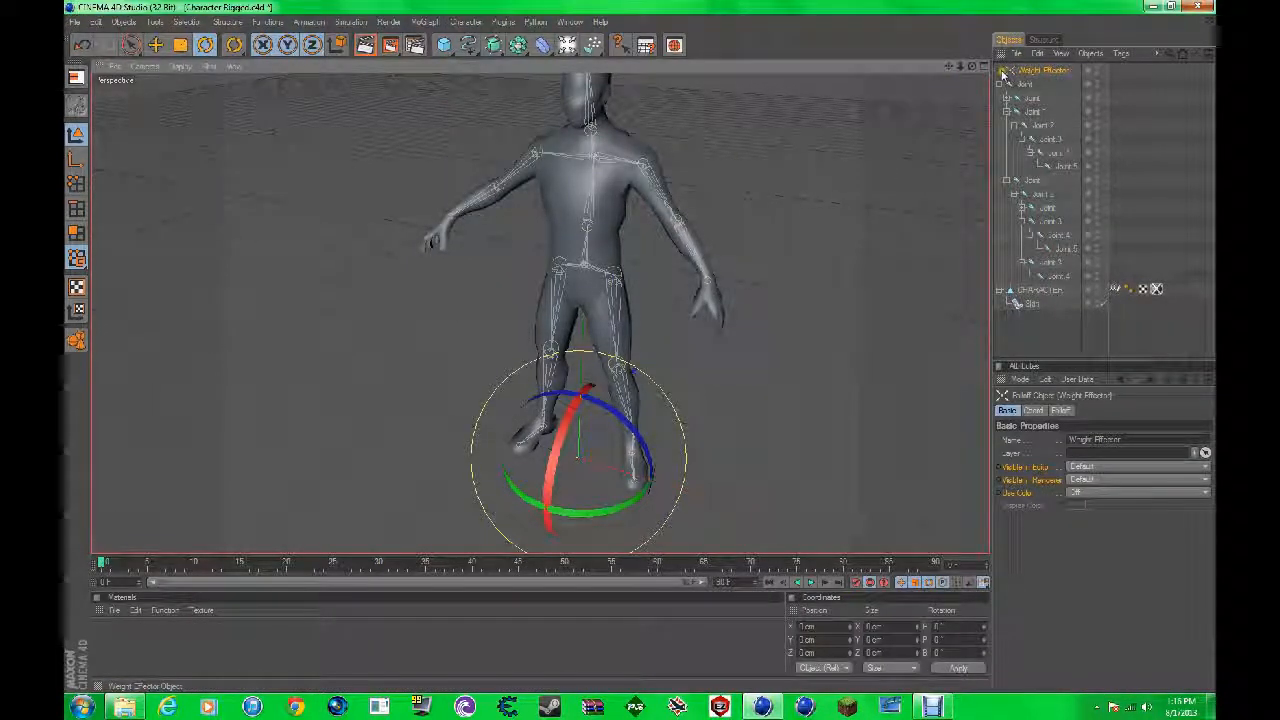
pyautogui.hotkey('ctrl', 'z')
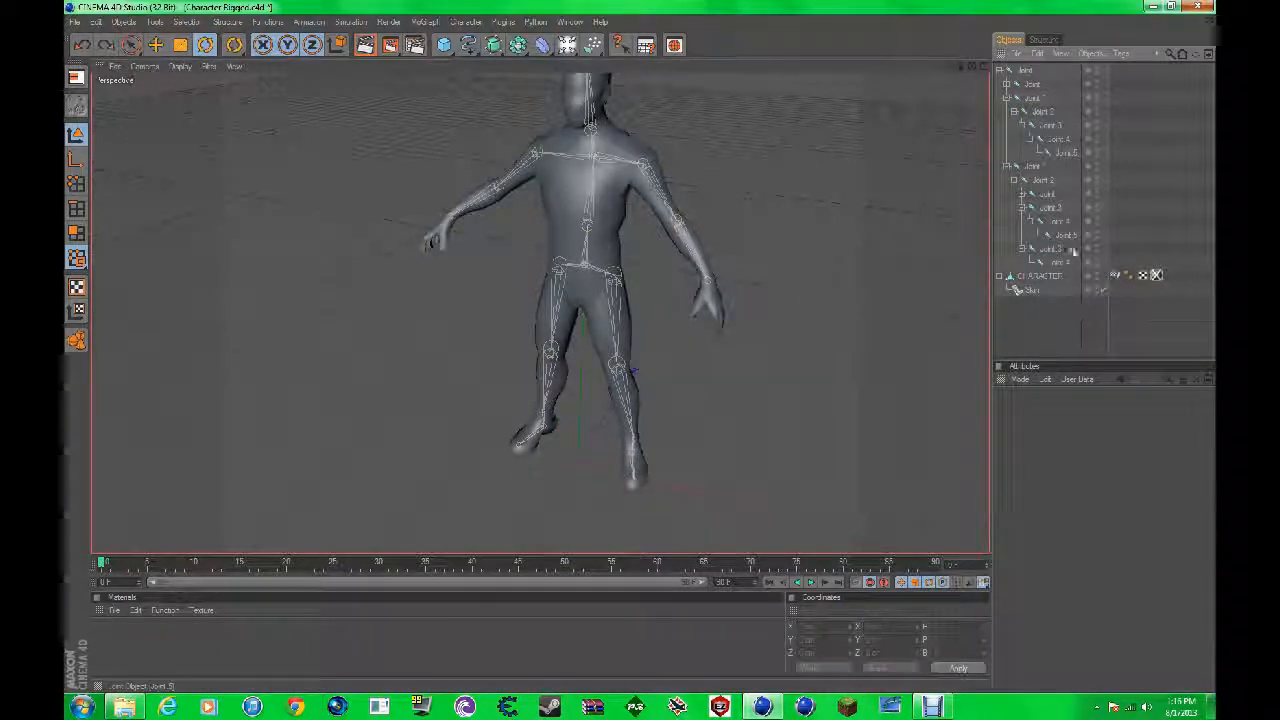
pyautogui.scroll(3, 850, 215)
pyautogui.scroll(-4, 832, 220)
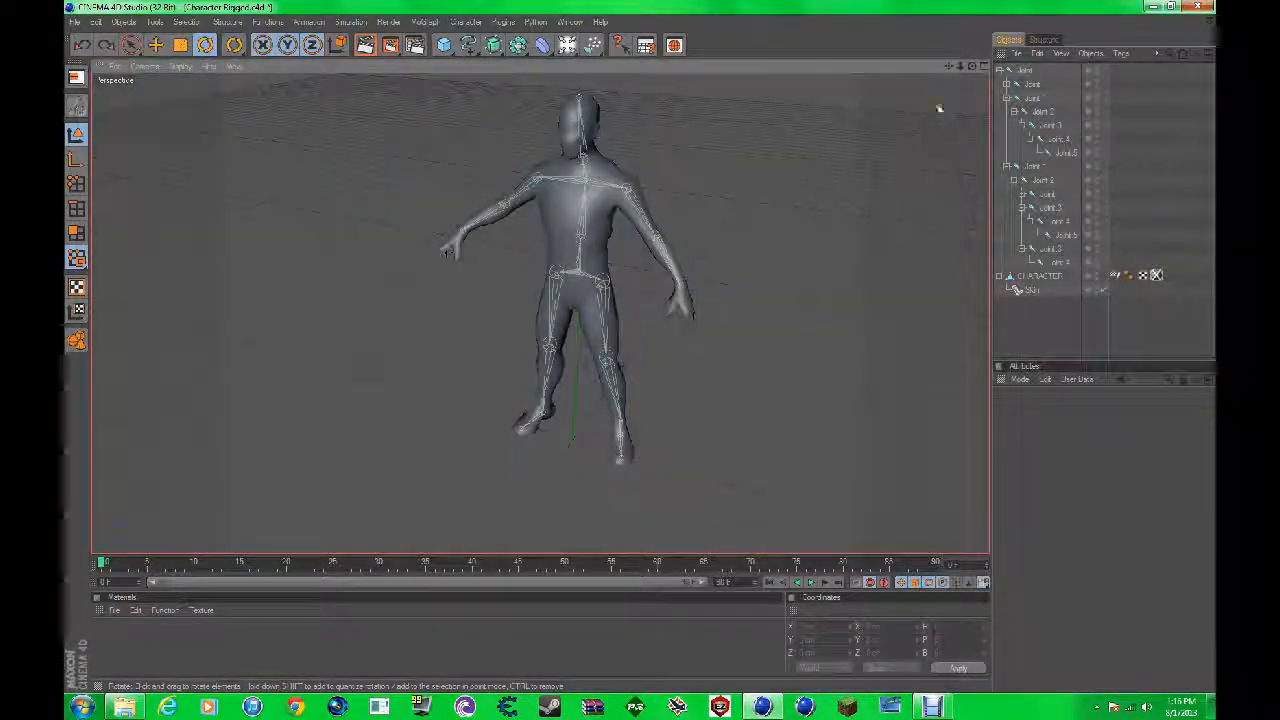
pyautogui.moveTo(974, 66); pyautogui.dragTo(641, 347)
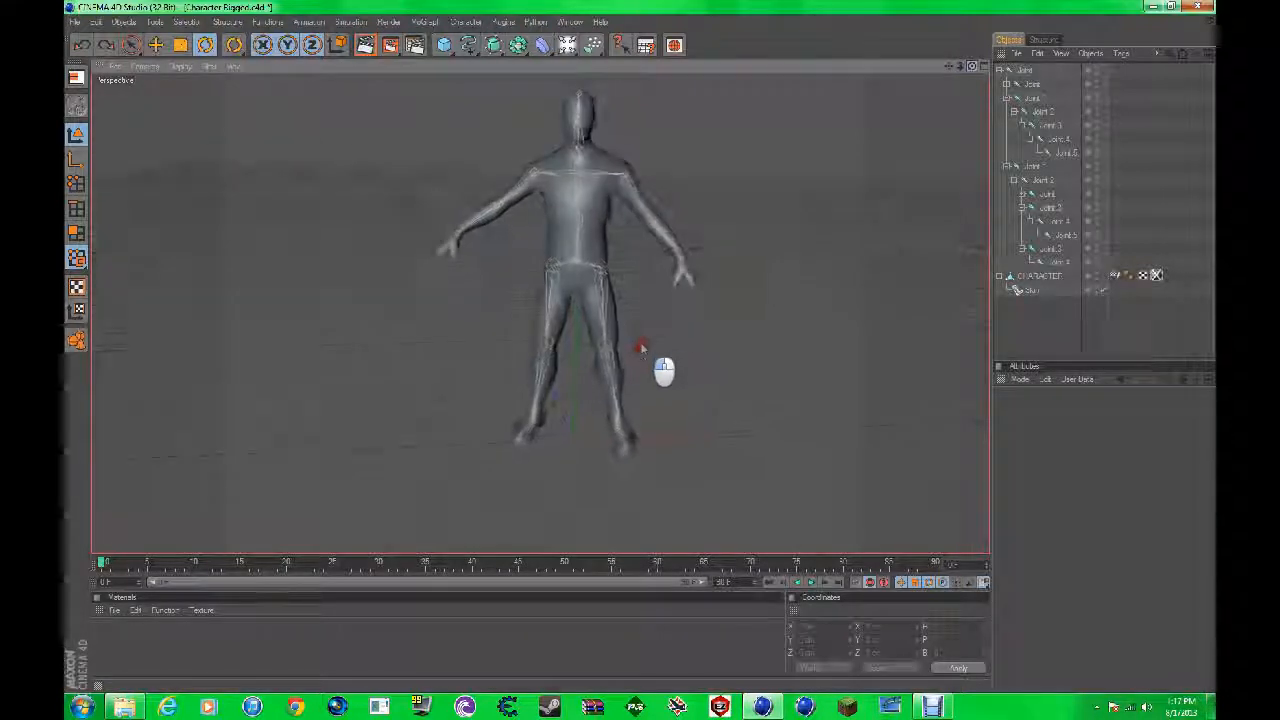